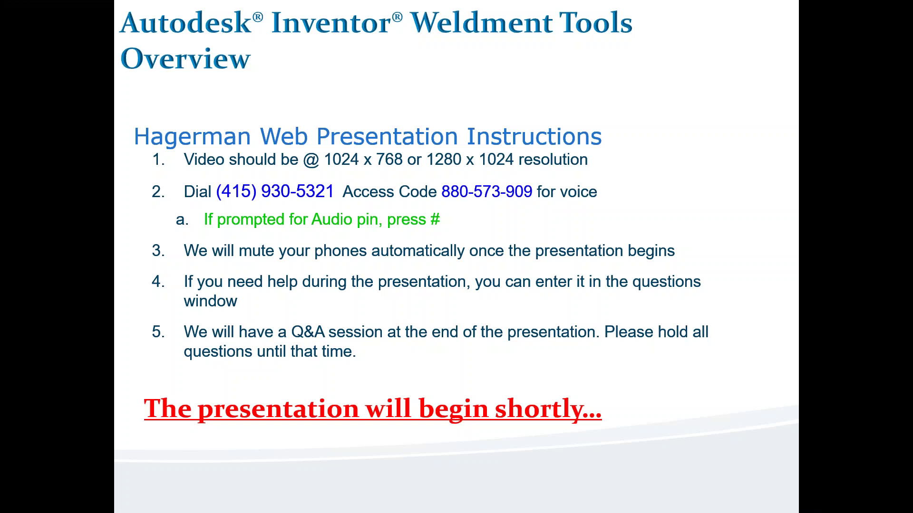
# Advance the slideshow to the Inventor 2020 Weldment Tools title slide.
pyautogui.press('Right')
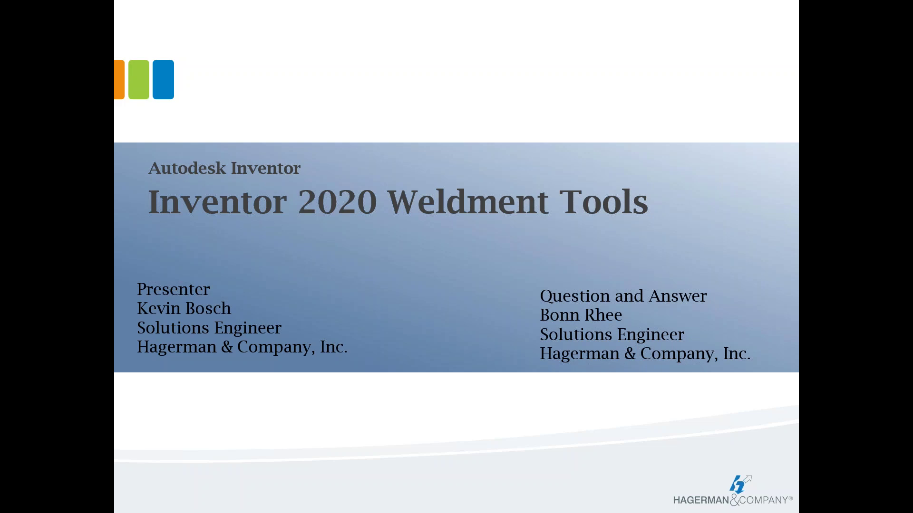
# Move past the Inventor 2020 Weldment Tools title slide toward the Weldment Environment slide.
pyautogui.press('Right')
pyautogui.press('Right')
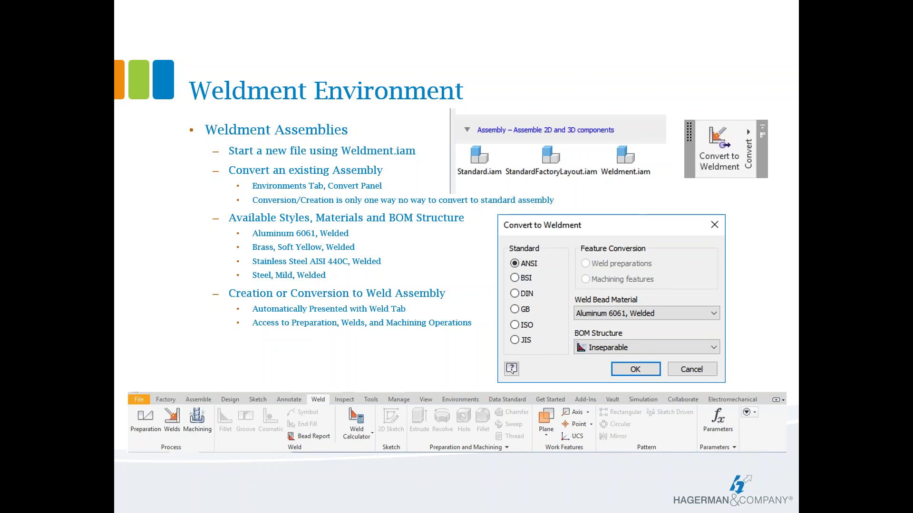
# Advance through the Weldment Tools slide to the 'Getting Started with a Weldment Assembly' slide.
pyautogui.click(437, 380)
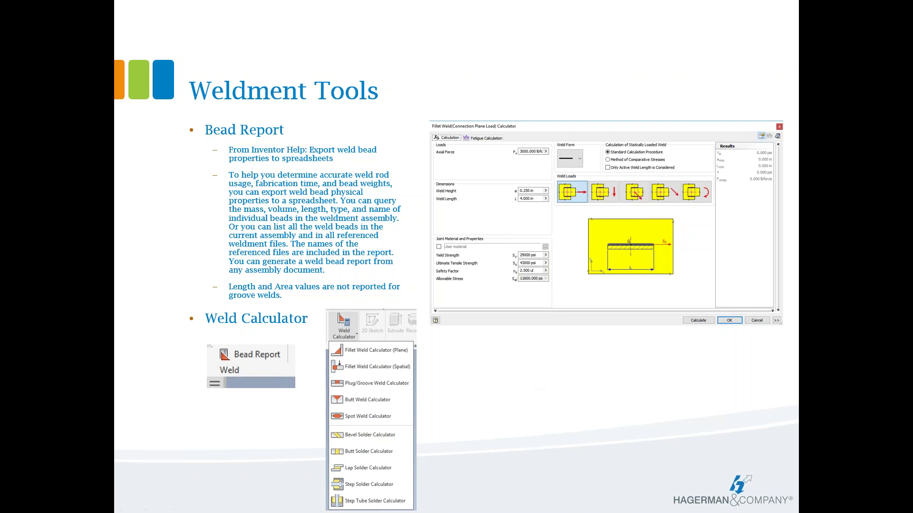
pyautogui.press('Right')
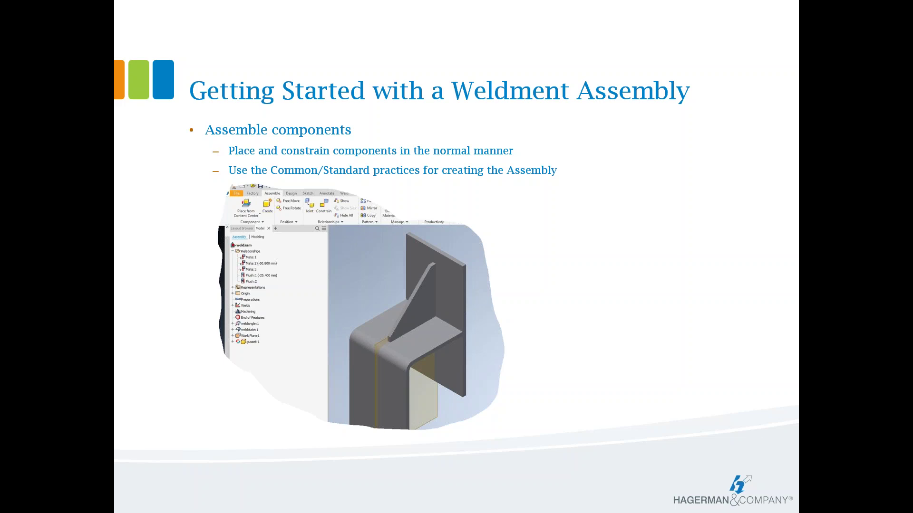
# Advance from the Getting Started slide toward the Add Weldment Features slide.
pyautogui.press('Right')
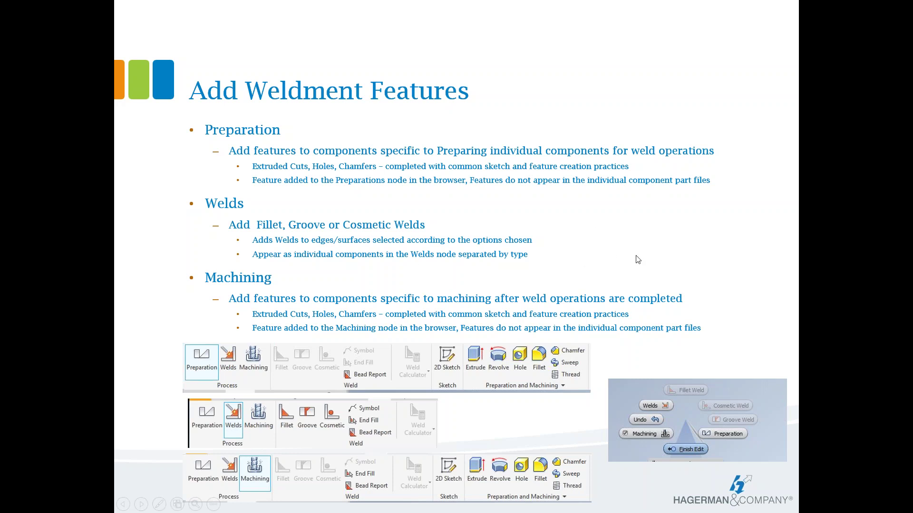
# Show the 'Weld Options – Fillet Weld' slide on size, contour, intermittency and extents.
pyautogui.click(827, 249)
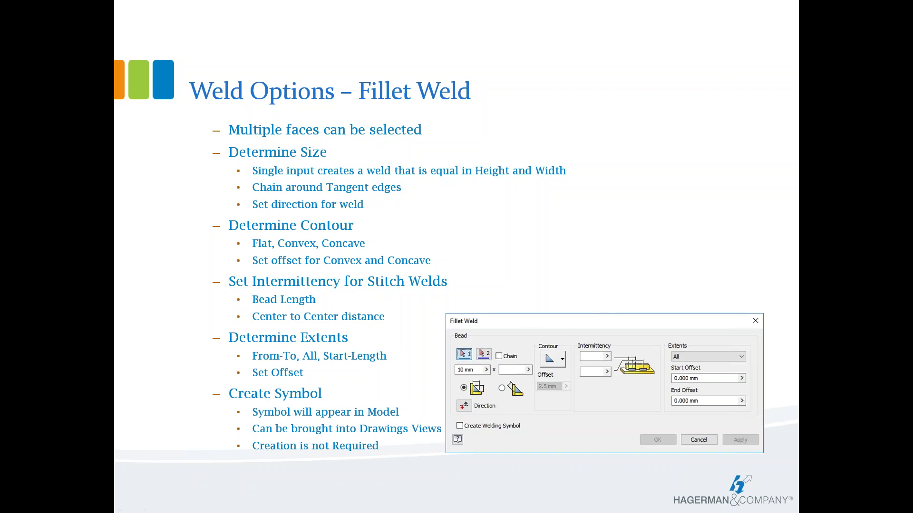
# Advance past the Groove Weld slide to the 'Weld Options – Cosmetic Weld' slide.
pyautogui.press('Right')
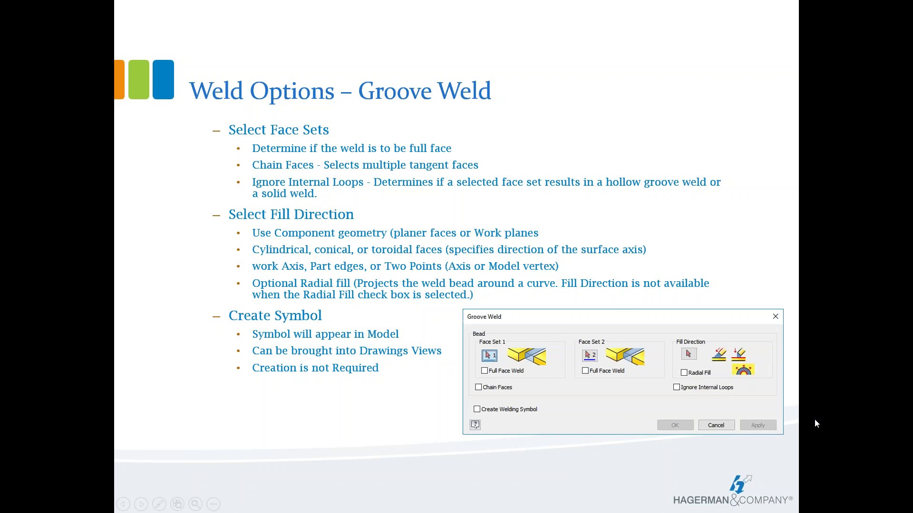
pyautogui.press('Right')
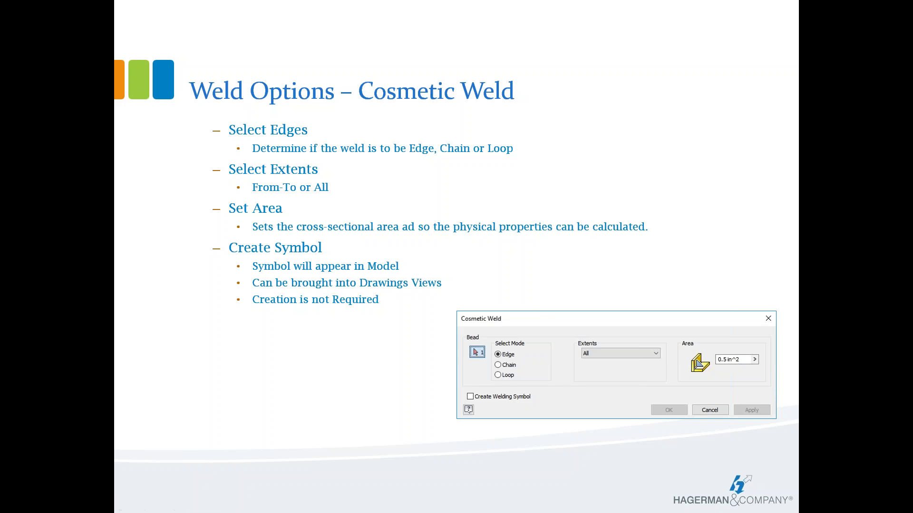
# Advance from Cosmetic Weld to the 'Weld Options – Create a Weld Symbol' slide.
pyautogui.press('Right')
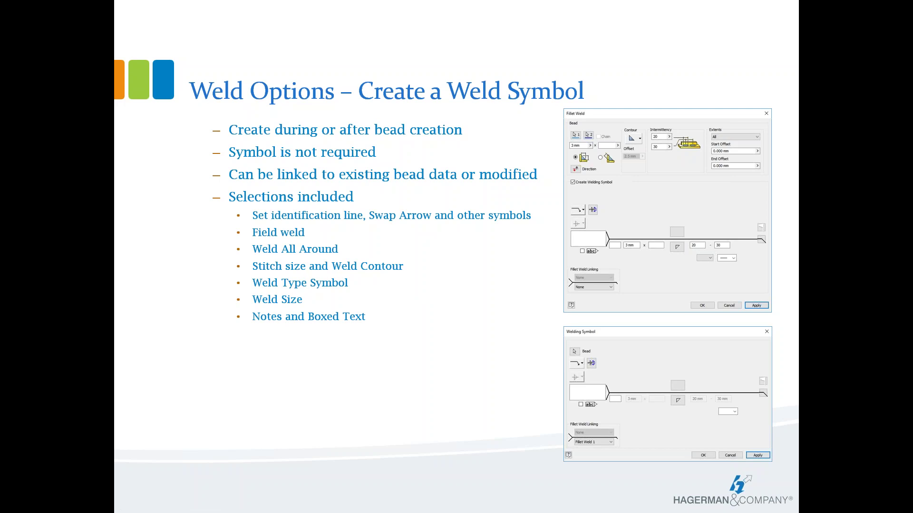
# Advance to the 'Weldments – Drawing View Options' slide on Assembly, Machining, Welds and Preparation views.
pyautogui.press('Right')
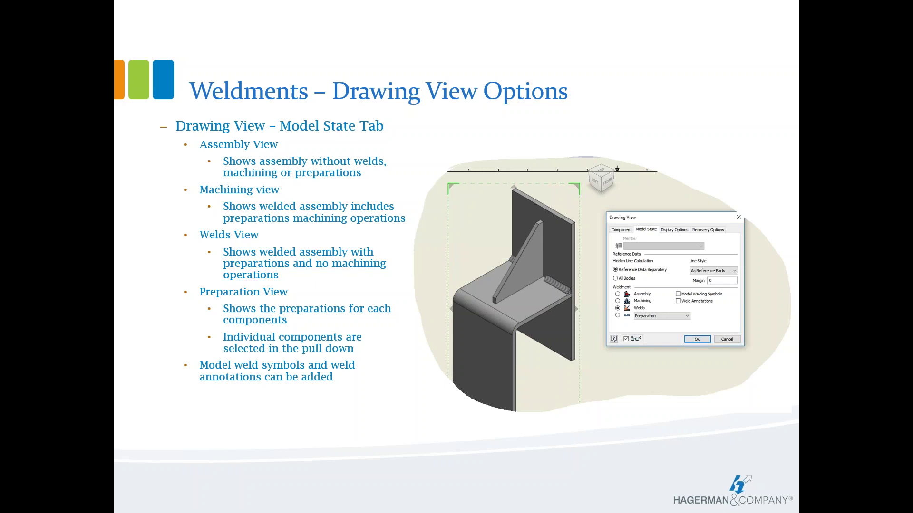
# Move on from the Drawing View Options slide to the Weldment.iam demo in Inventor.
pyautogui.press('Right')
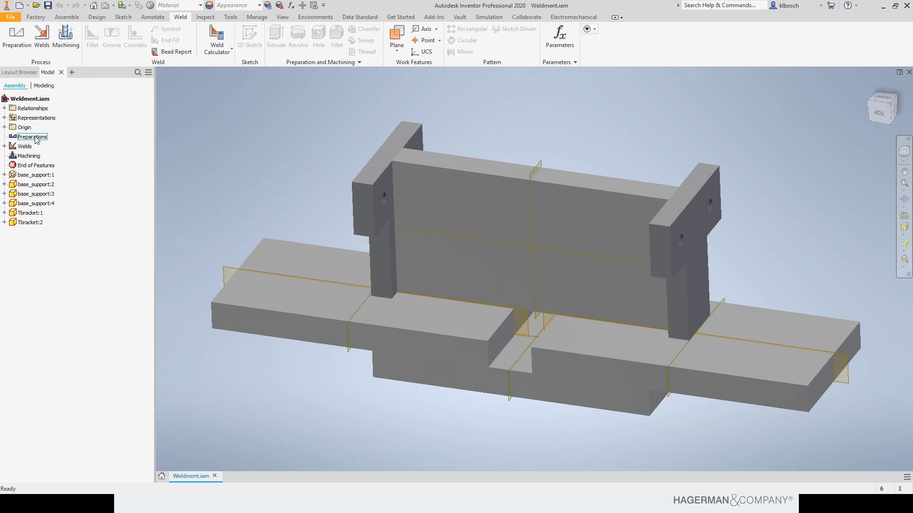
# Inspect the Welds Beads folder and Machining node, then start the weldment's Preparation stage.
pyautogui.click(4, 146)
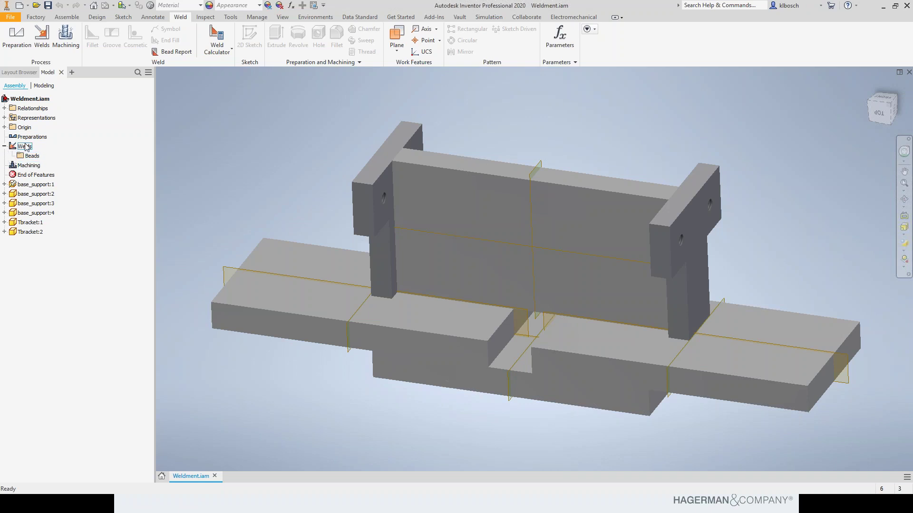
pyautogui.click(26, 169)
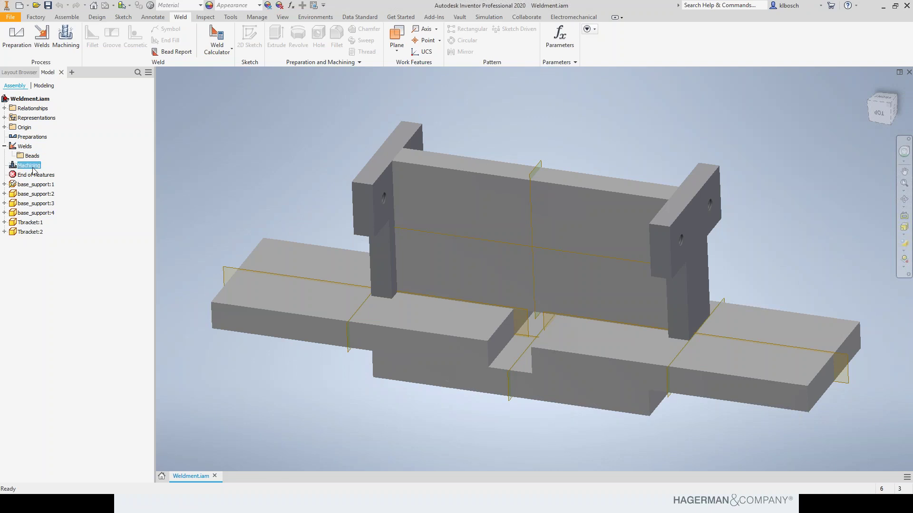
pyautogui.click(69, 167)
pyautogui.click(5, 147)
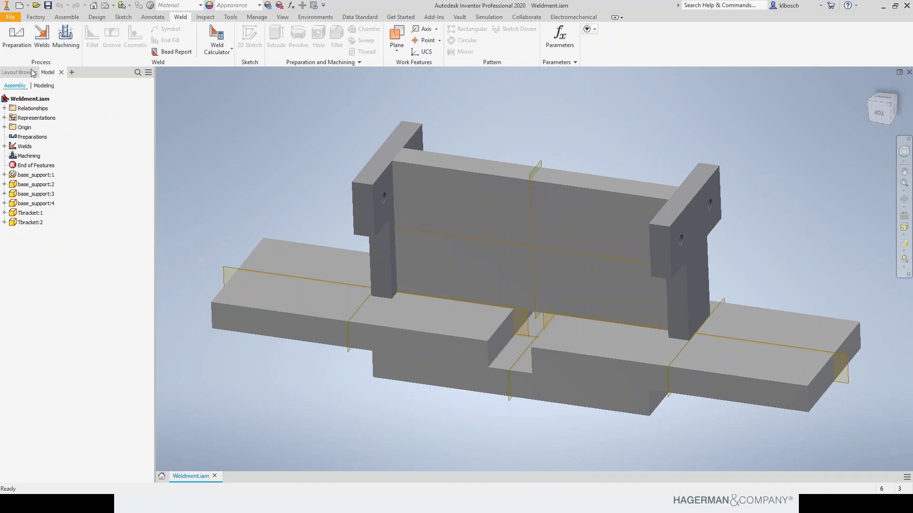
pyautogui.click(14, 43)
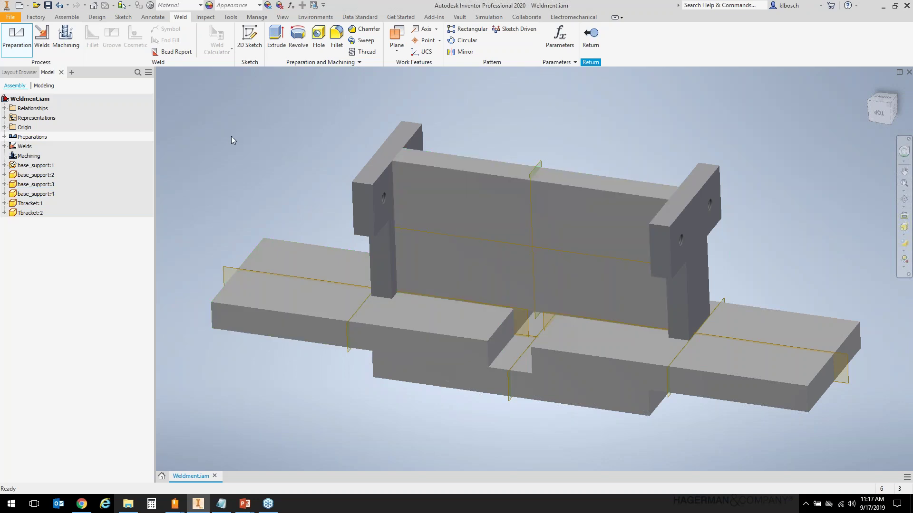
# Apply a 12.7 mm distance chamfer to the central plate's top edge, then return to the home view.
pyautogui.click(358, 30)
pyautogui.scroll(5, 560, 90)
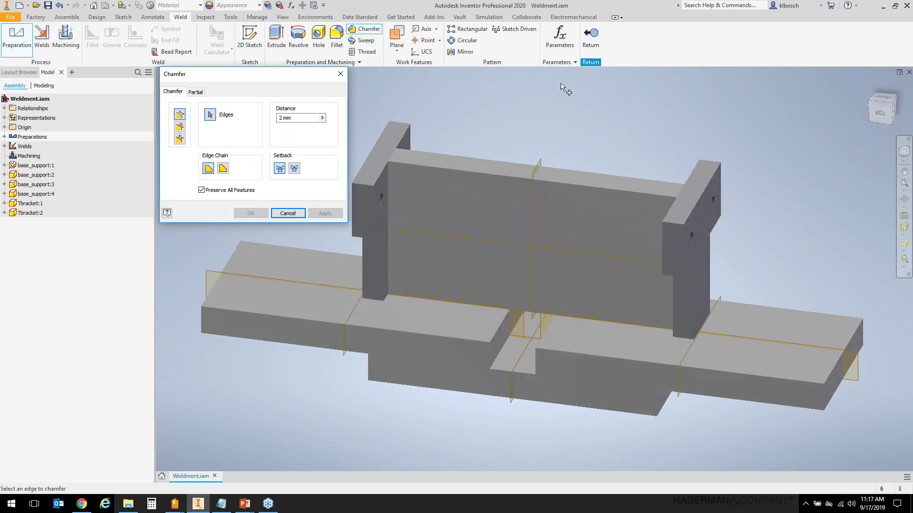
pyautogui.scroll(5, 557, 88)
pyautogui.click(656, 105)
pyautogui.click(281, 118)
pyautogui.write('12')
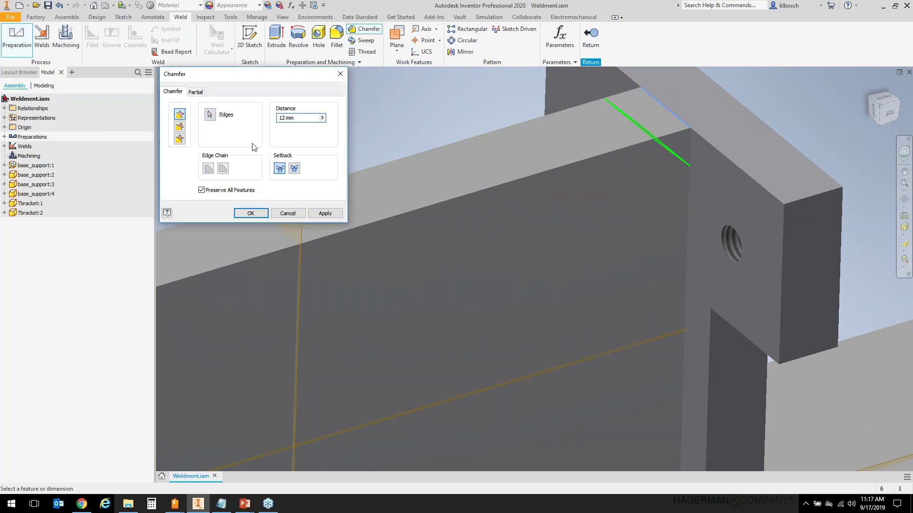
pyautogui.write('.7')
pyautogui.click(326, 213)
pyautogui.press('F5')
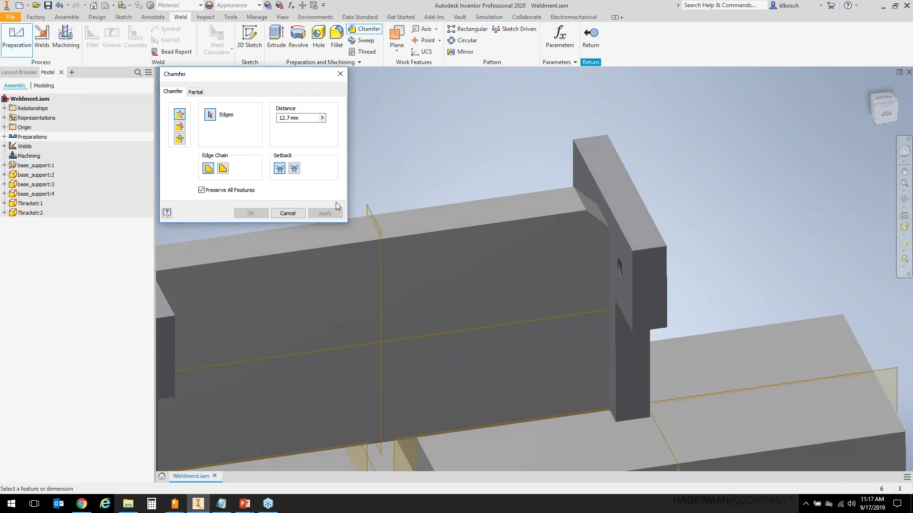
pyautogui.press('F5')
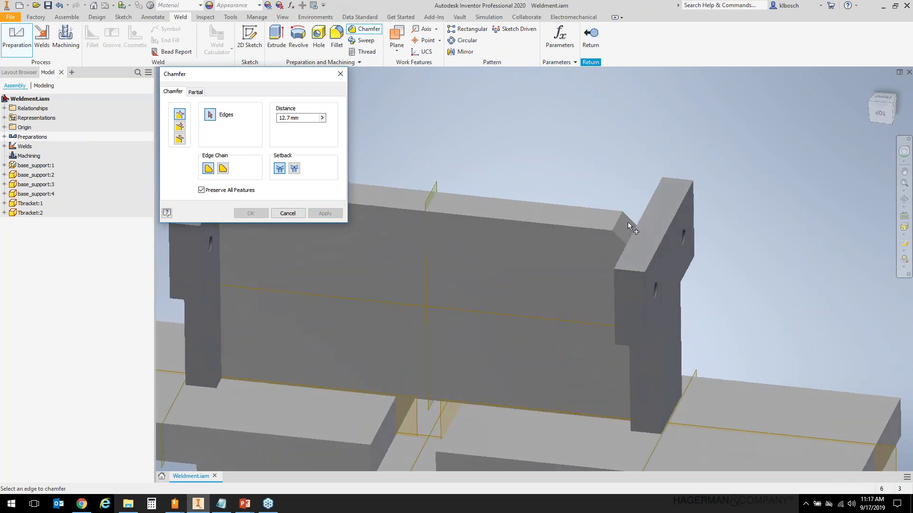
pyautogui.press('F5')
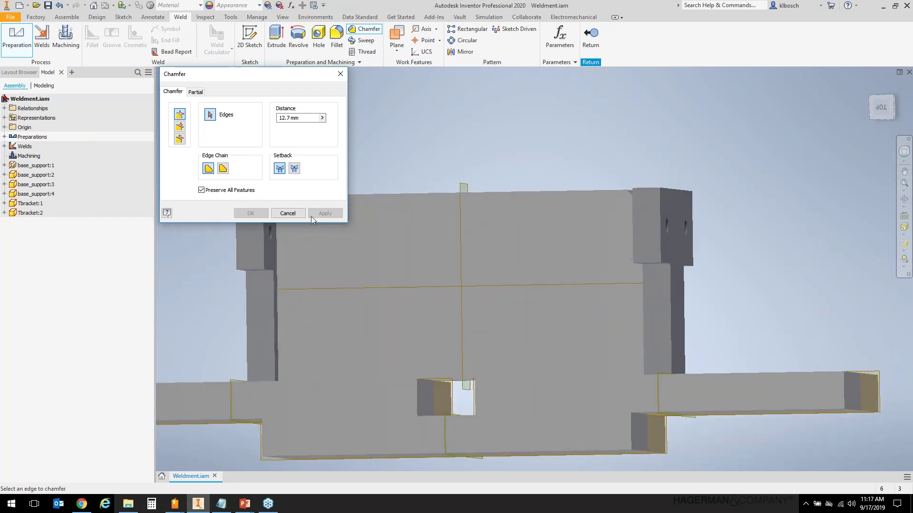
pyautogui.click(299, 213)
pyautogui.press('F5')
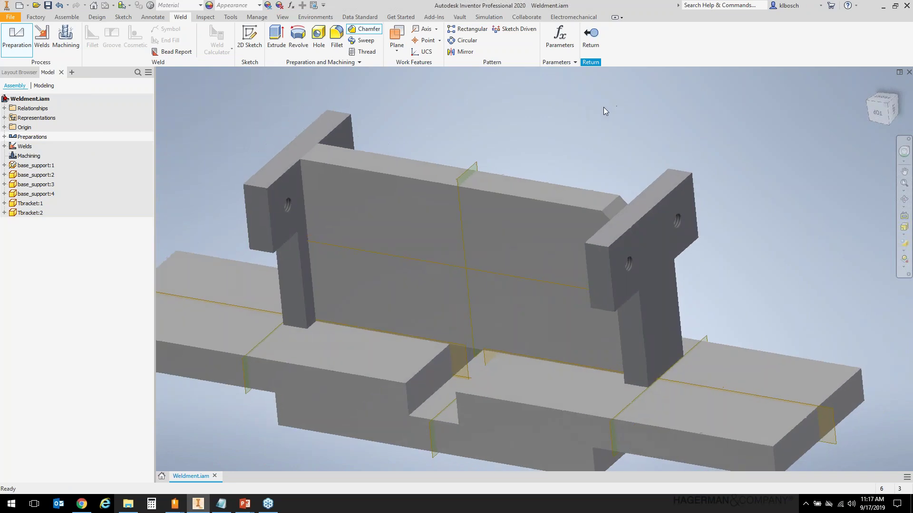
# Activate the weldment's Welds stage, fit the whole weldment in view, and start a Groove weld.
pyautogui.press('F5')
pyautogui.press('F5')
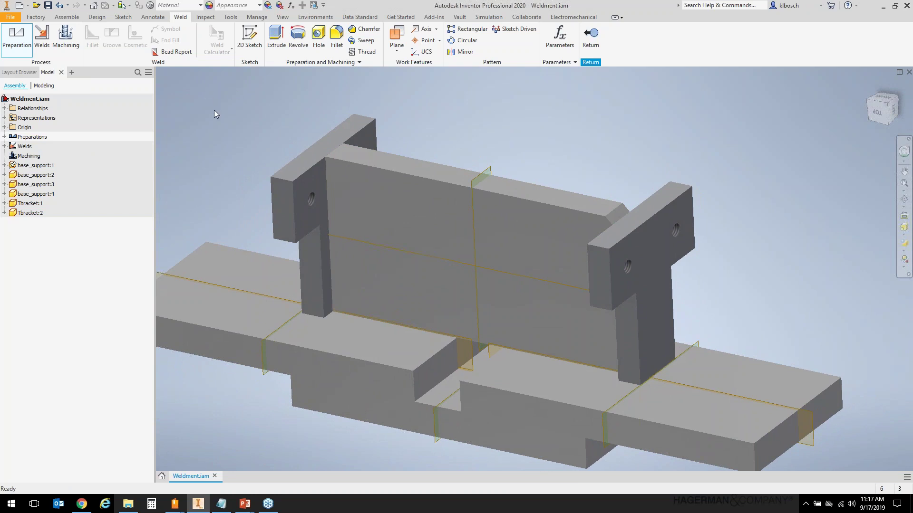
pyautogui.click(42, 42)
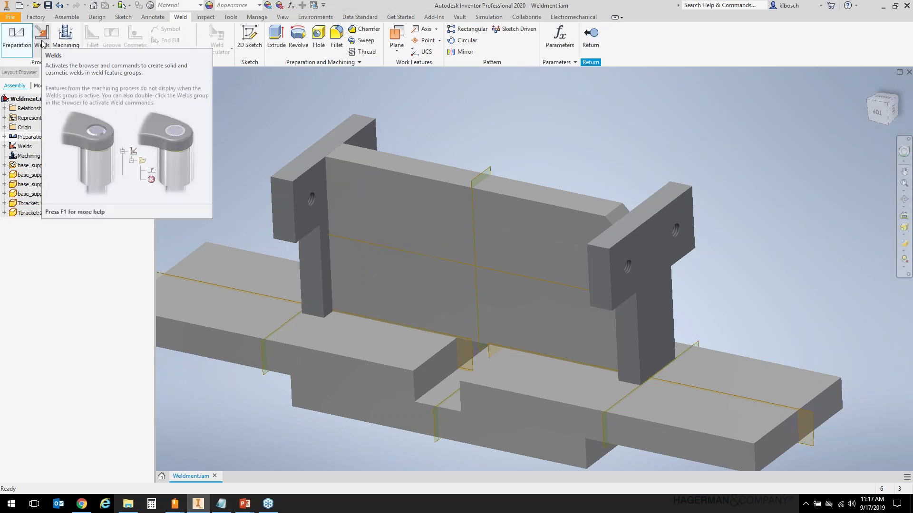
pyautogui.rightClick(228, 121)
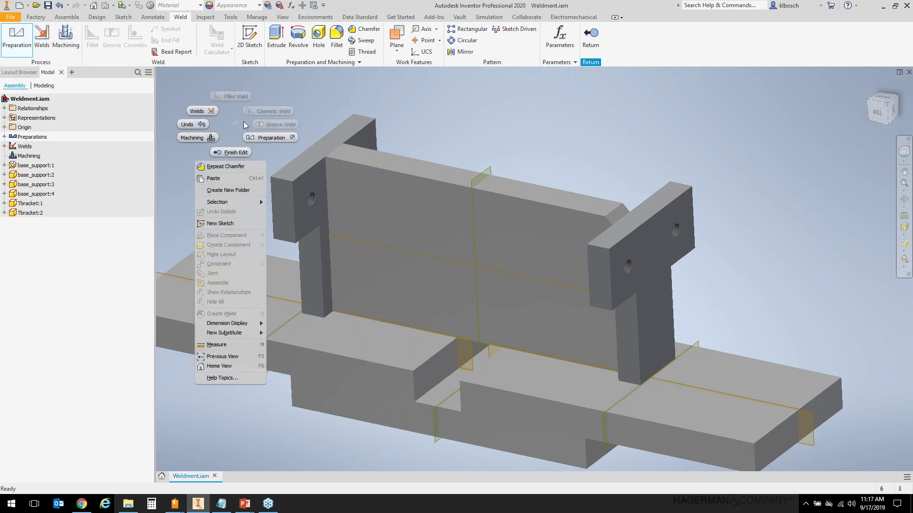
pyautogui.click(205, 112)
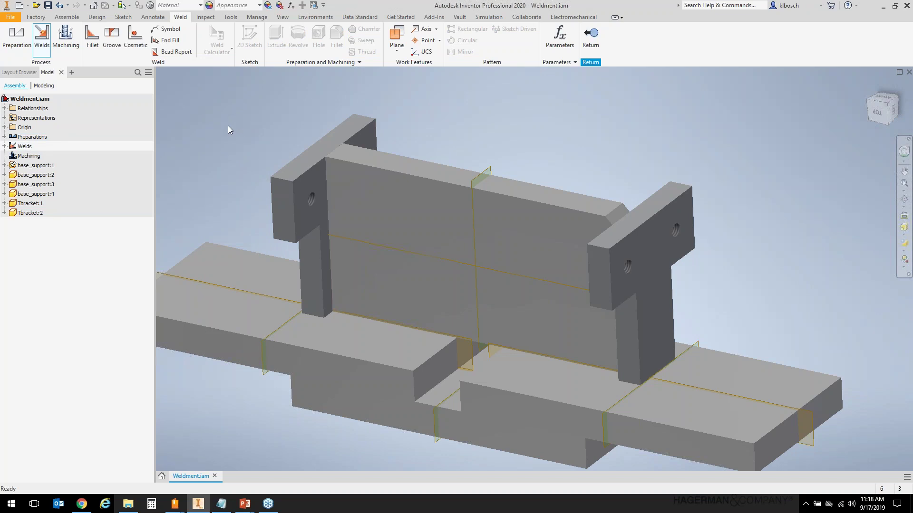
pyautogui.press('F6')
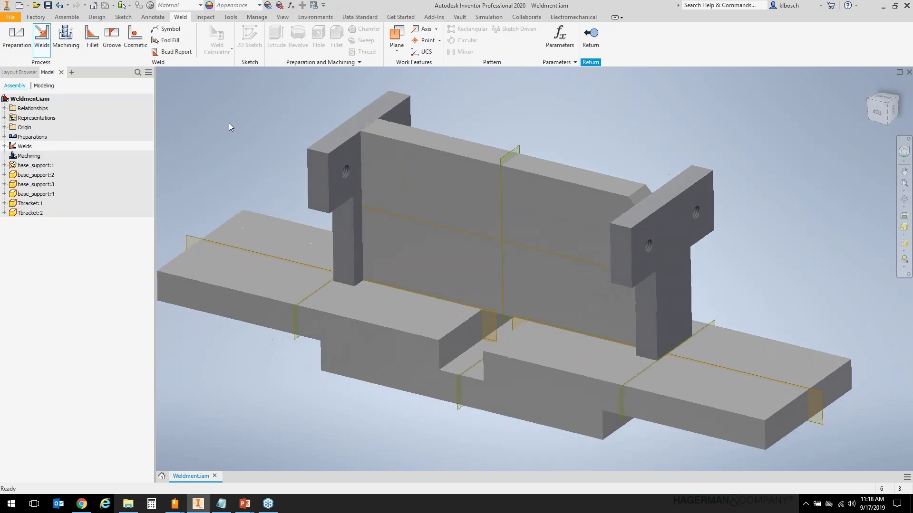
pyautogui.click(112, 38)
# Pick both abutting plate end faces as Face Sets 1 and 2, each with Full Face Weld.
pyautogui.scroll(-3, 401, 440)
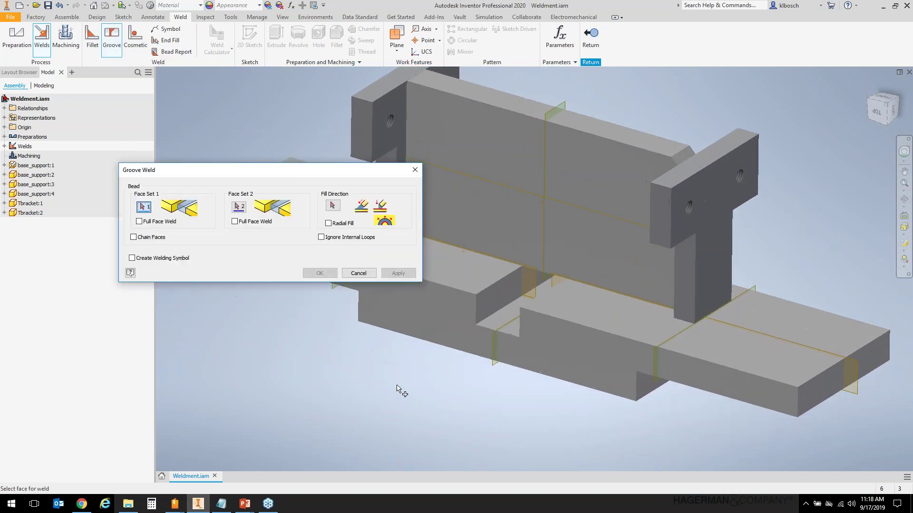
pyautogui.click(487, 301)
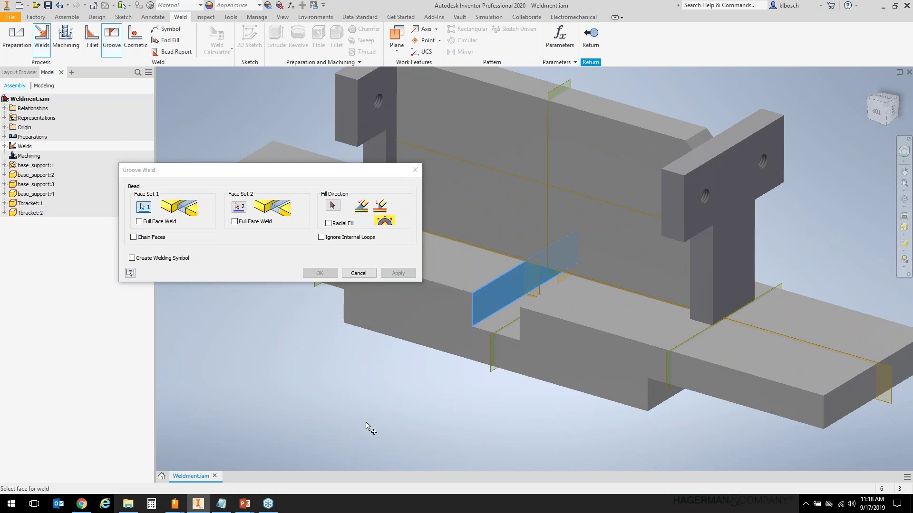
pyautogui.click(141, 224)
pyautogui.click(239, 206)
pyautogui.keyDown('shift'); pyautogui.moveTo(245, 231); pyautogui.dragTo(581, 286, button='middle'); pyautogui.keyUp('shift')
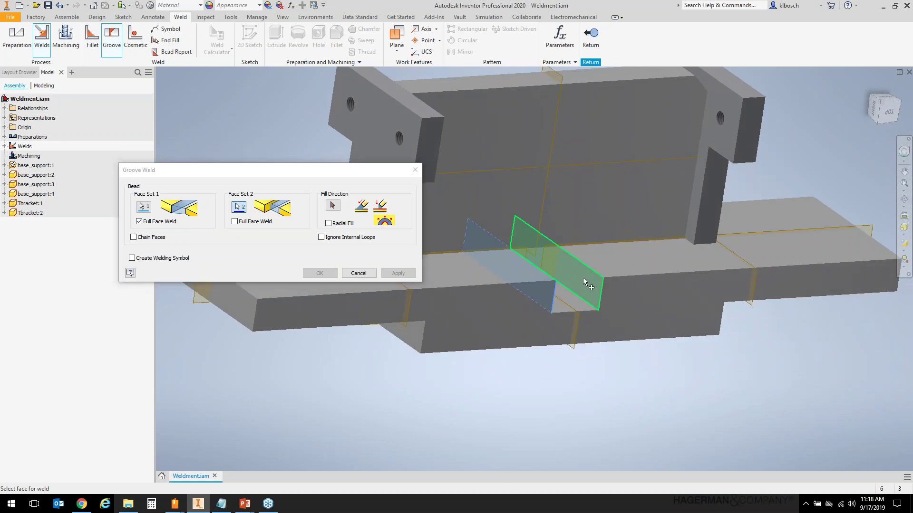
pyautogui.click(583, 277)
pyautogui.click(234, 221)
# Apply the groove weld bead and close the Groove Weld command.
pyautogui.keyDown('shift'); pyautogui.moveTo(233, 300); pyautogui.dragTo(661, 413, button='middle'); pyautogui.keyUp('shift')
pyautogui.keyDown('shift'); pyautogui.moveTo(428, 333); pyautogui.dragTo(370, 247, button='middle'); pyautogui.keyUp('shift')
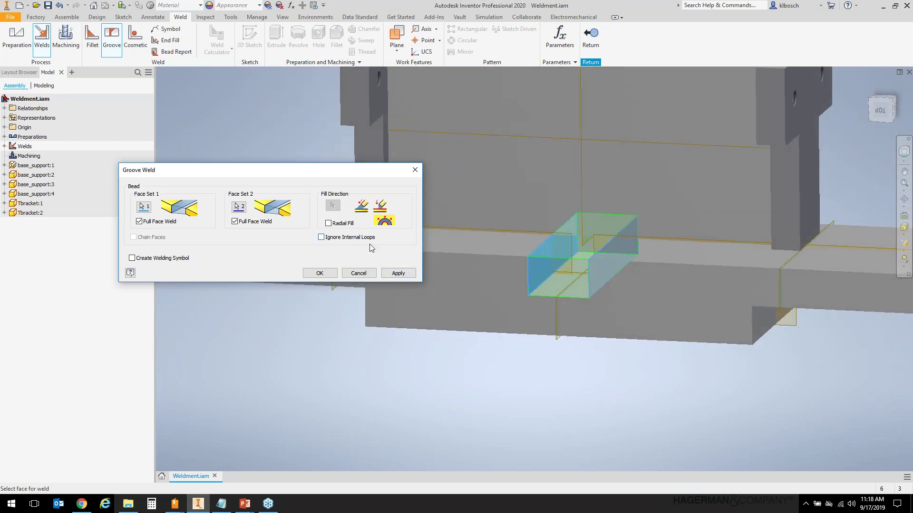
pyautogui.click(398, 273)
pyautogui.keyDown('shift'); pyautogui.moveTo(314, 367); pyautogui.dragTo(364, 275, button='middle'); pyautogui.keyUp('shift')
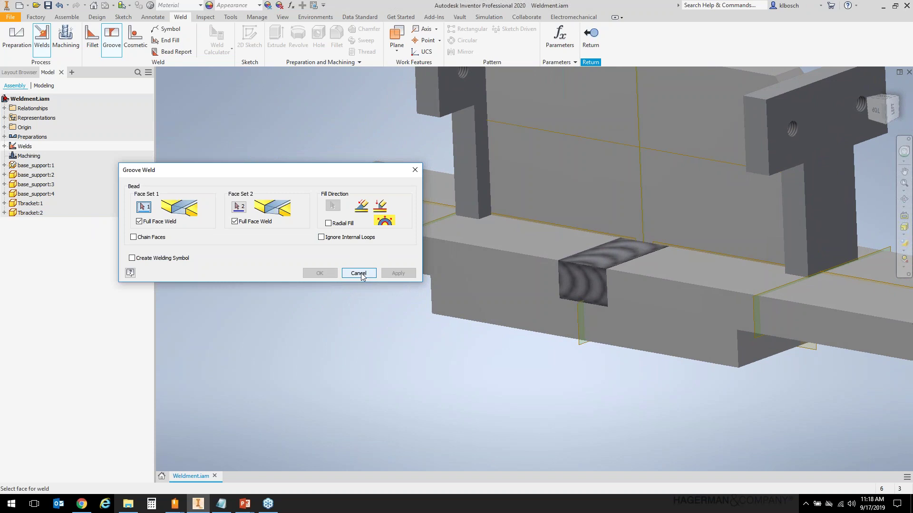
pyautogui.click(359, 273)
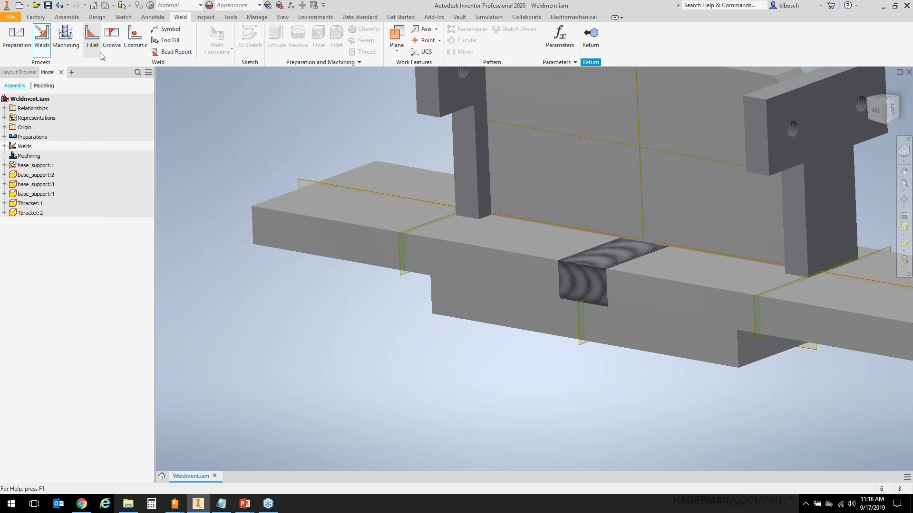
# Start a fillet weld and pick both plate top faces as the first bead side.
pyautogui.click(92, 40)
pyautogui.scroll(-5, 295, 301)
pyautogui.keyDown('shift'); pyautogui.moveTo(580, 408); pyautogui.dragTo(745, 402, button='middle'); pyautogui.keyUp('shift')
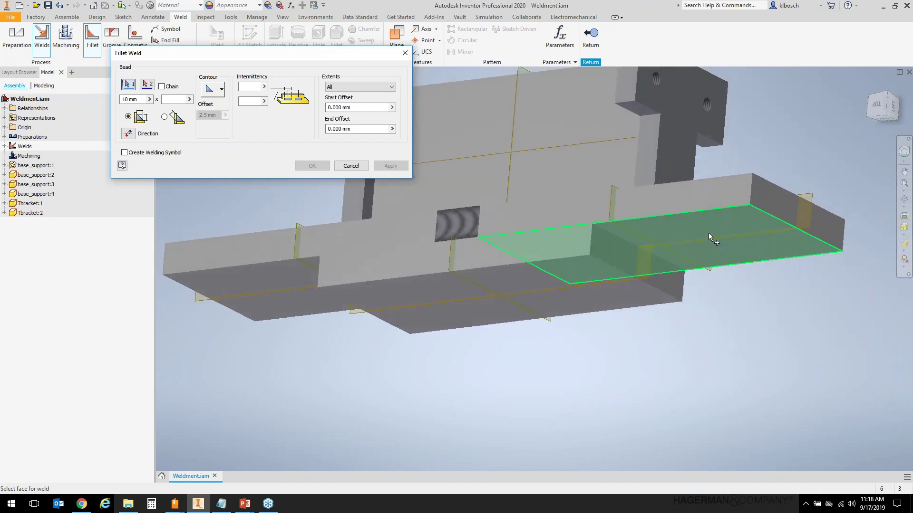
pyautogui.keyDown('shift'); pyautogui.moveTo(709, 233); pyautogui.dragTo(709, 230, button='middle'); pyautogui.keyUp('shift')
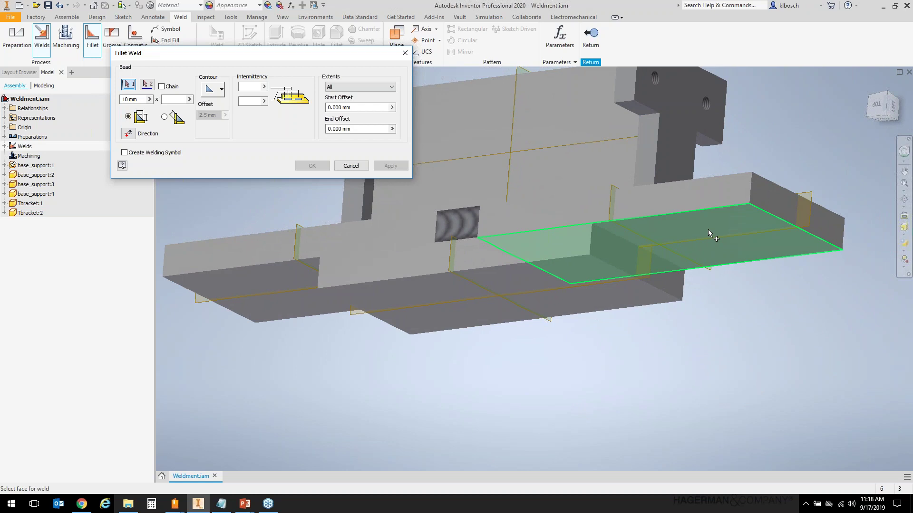
pyautogui.click(708, 229)
pyautogui.keyDown('shift'); pyautogui.moveTo(708, 229); pyautogui.dragTo(349, 272, button='middle'); pyautogui.keyUp('shift')
pyautogui.click(349, 273)
pyautogui.keyDown('shift'); pyautogui.moveTo(322, 329); pyautogui.dragTo(182, 120, button='middle'); pyautogui.keyUp('shift')
# Pick both plate side faces as the second bead side and set the leg size to 12.7 mm.
pyautogui.click(146, 84)
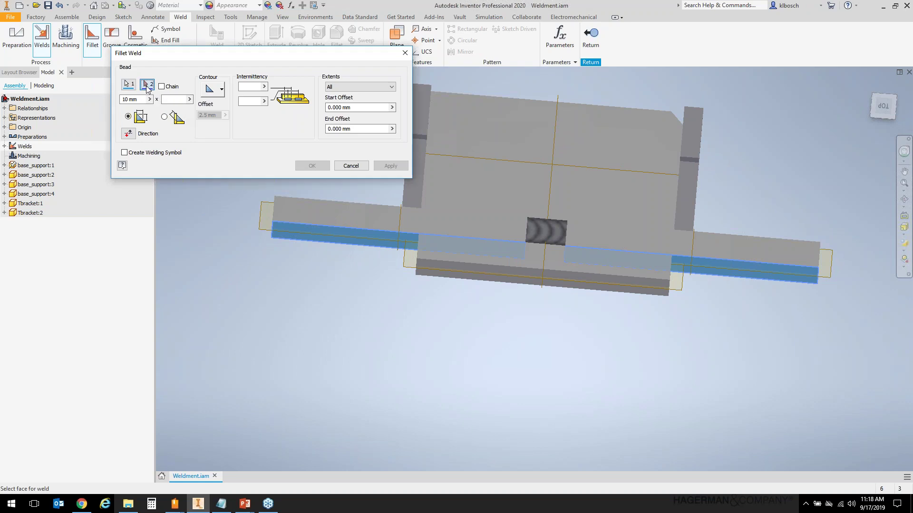
pyautogui.keyDown('shift'); pyautogui.moveTo(161, 223); pyautogui.dragTo(418, 272, button='middle'); pyautogui.keyUp('shift')
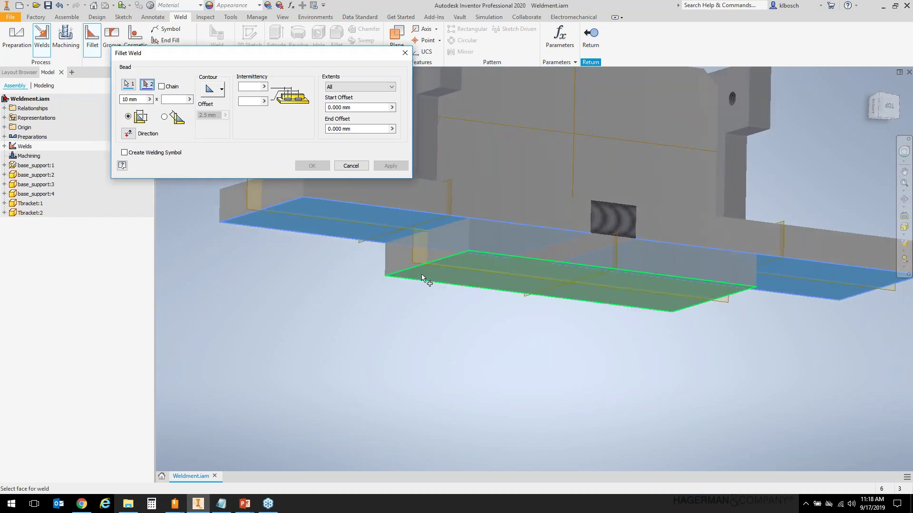
pyautogui.click(444, 245)
pyautogui.keyDown('shift'); pyautogui.moveTo(375, 328); pyautogui.dragTo(672, 350, button='middle'); pyautogui.keyUp('shift')
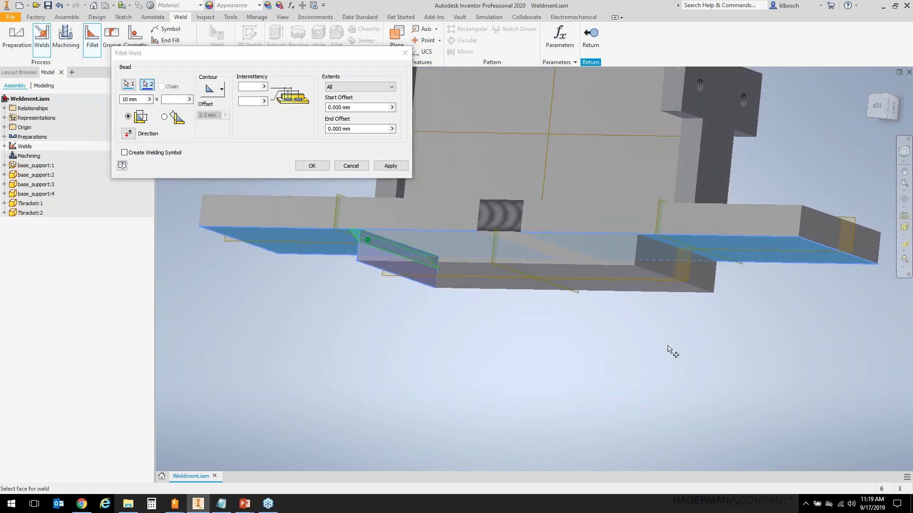
pyautogui.click(648, 256)
pyautogui.scroll(6, 521, 409)
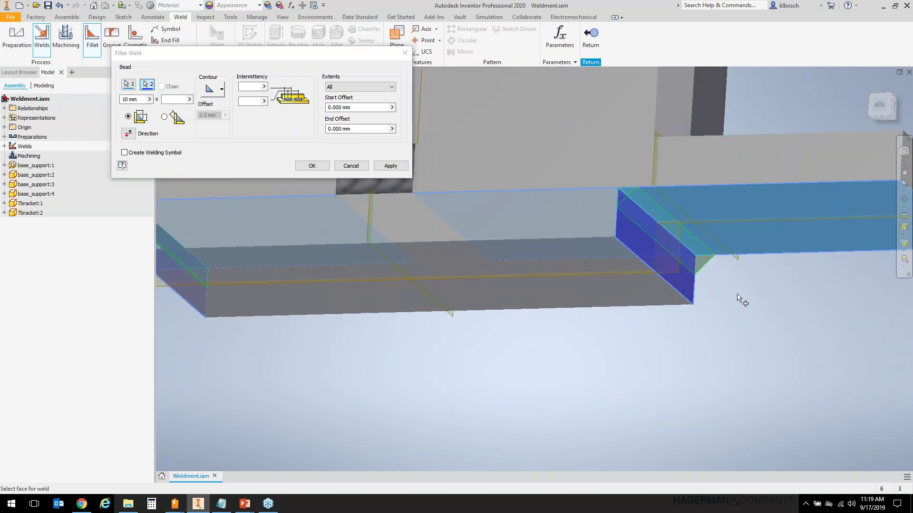
pyautogui.keyDown('shift'); pyautogui.moveTo(658, 230); pyautogui.dragTo(285, 261, button='middle'); pyautogui.keyUp('shift')
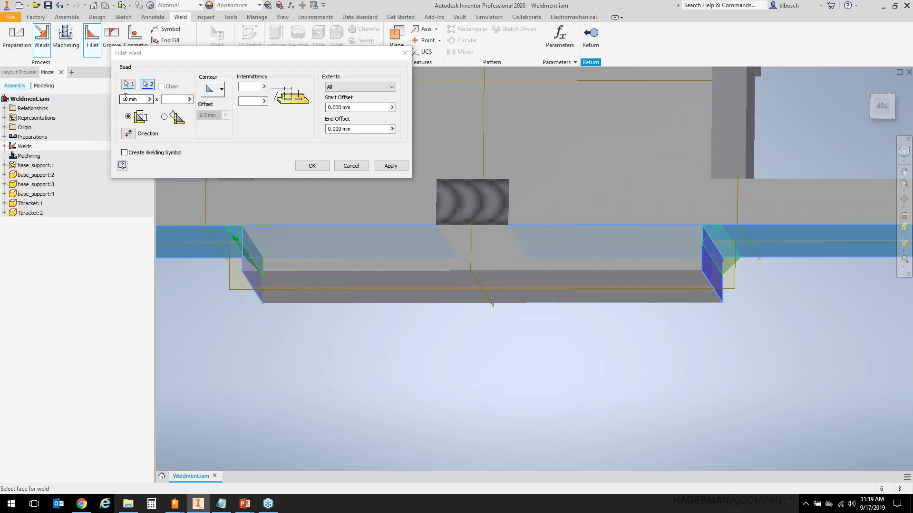
pyautogui.doubleClick(128, 99)
pyautogui.write('12')
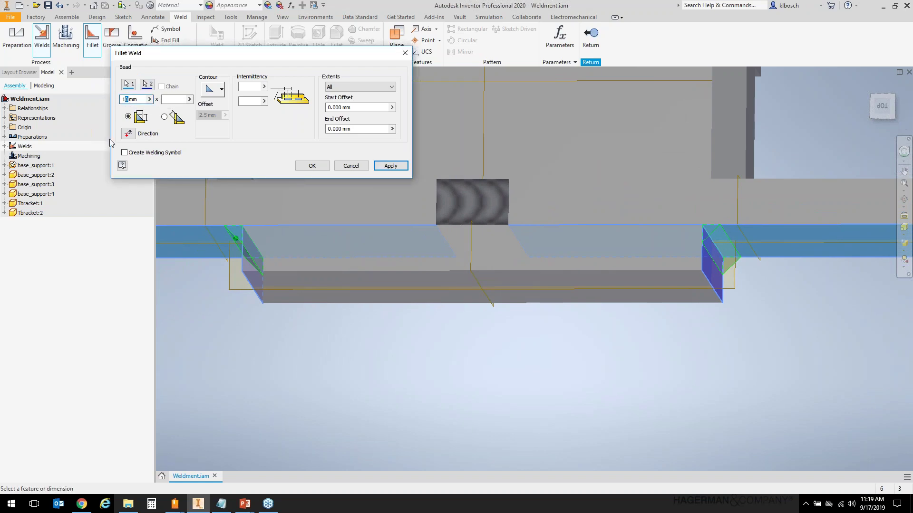
pyautogui.write('.7')
pyautogui.keyDown('shift'); pyautogui.moveTo(547, 333); pyautogui.dragTo(145, 158, button='middle'); pyautogui.keyUp('shift')
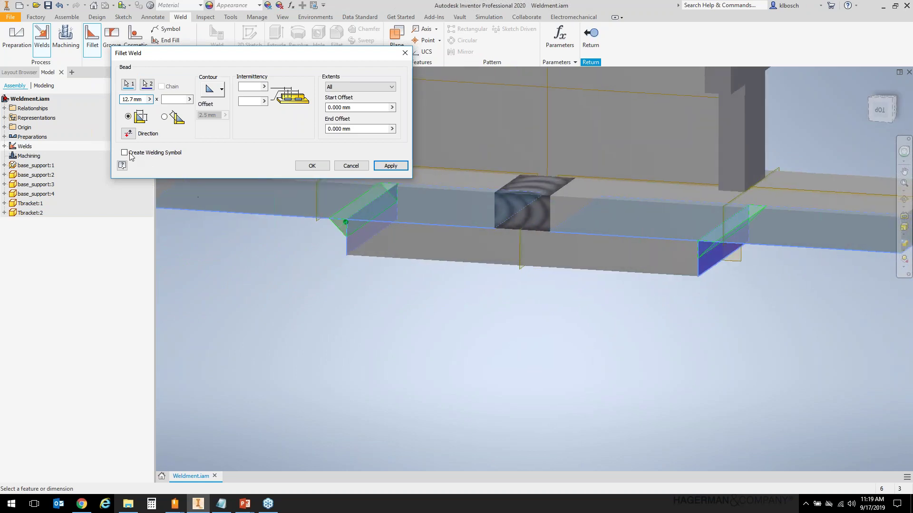
# Add a welding symbol linked to the current bead, with no identification line and the fillet weld symbol.
pyautogui.click(124, 152)
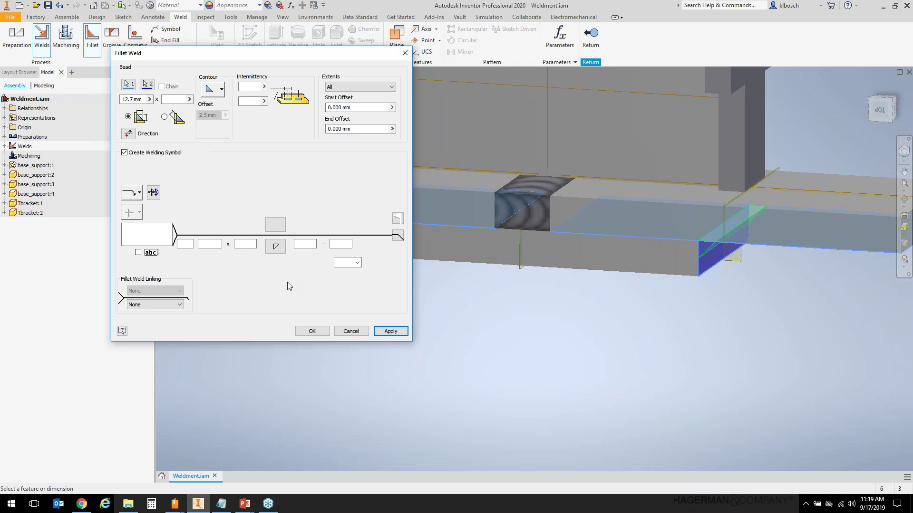
pyautogui.click(178, 305)
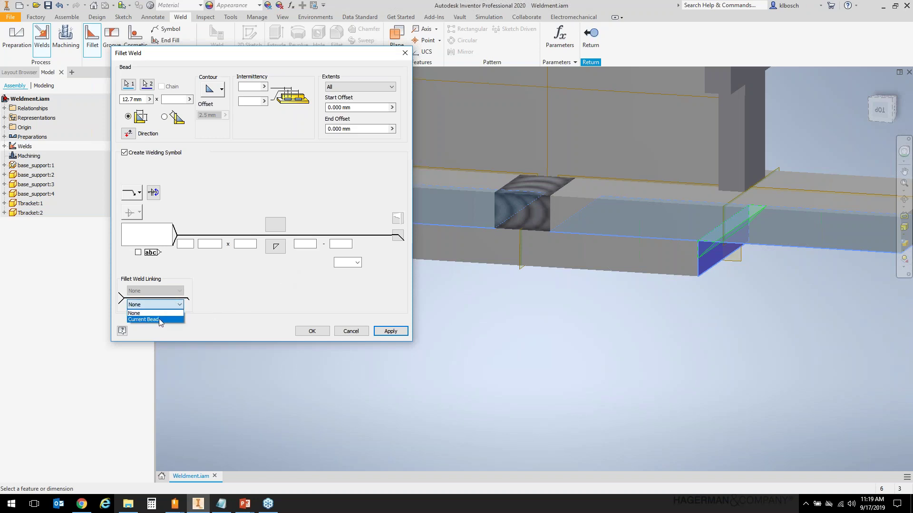
pyautogui.click(157, 320)
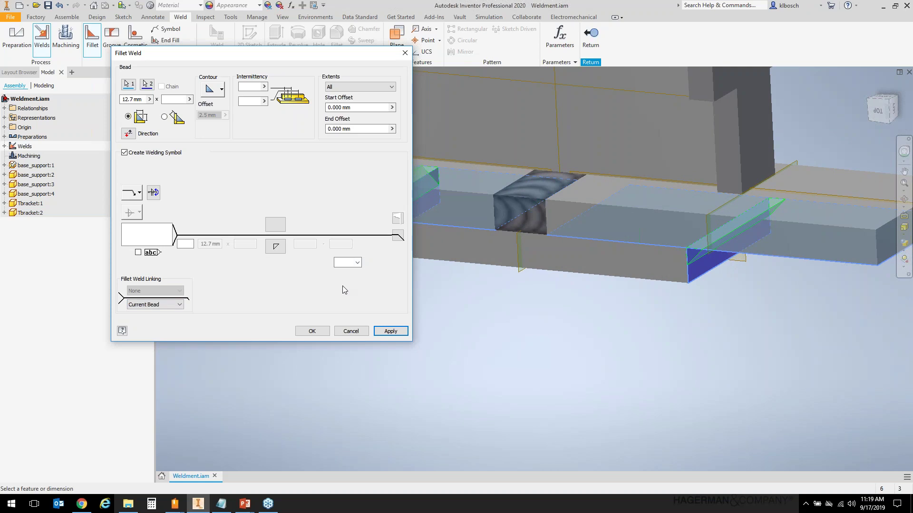
pyautogui.click(137, 193)
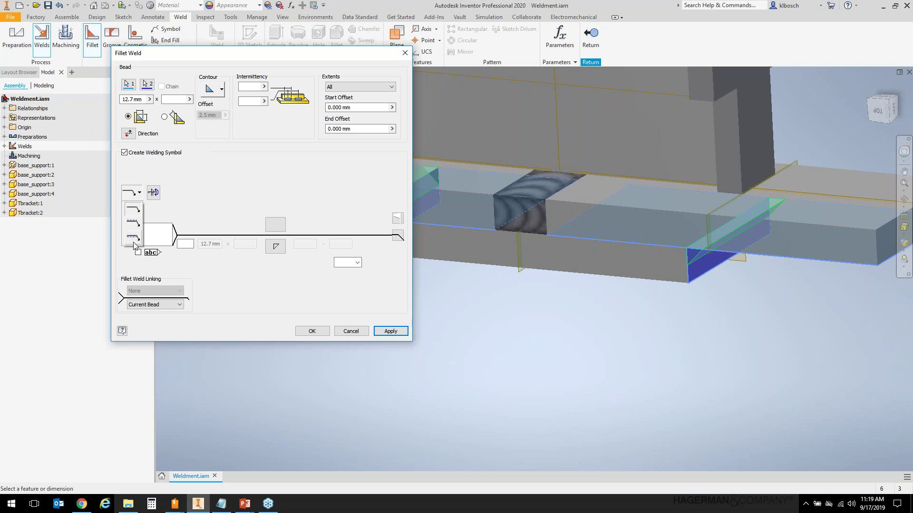
pyautogui.click(136, 210)
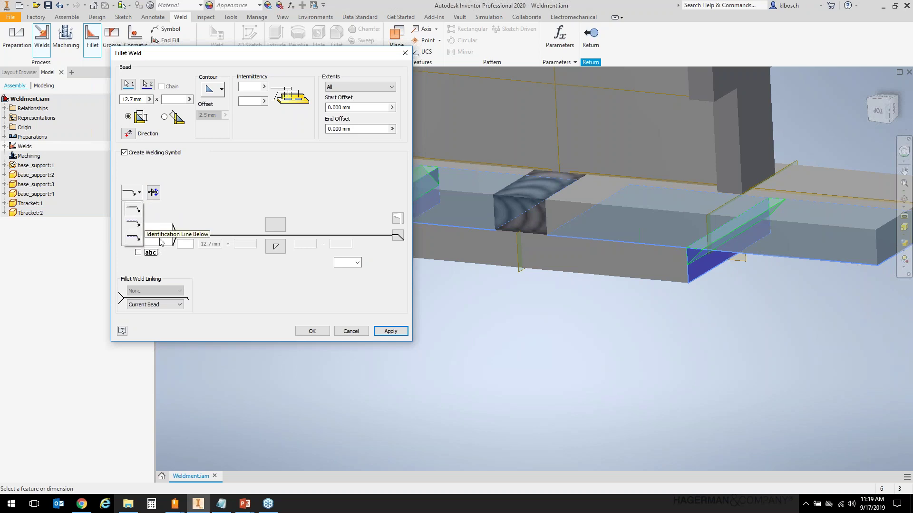
pyautogui.click(276, 225)
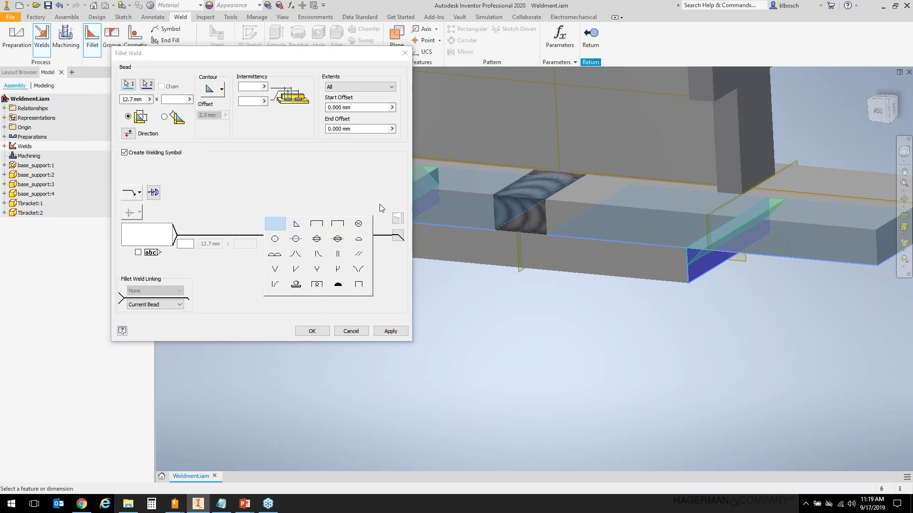
pyautogui.click(296, 224)
# Turn on the all-around mark on the welding symbol, leaving the field weld mark off.
pyautogui.click(398, 219)
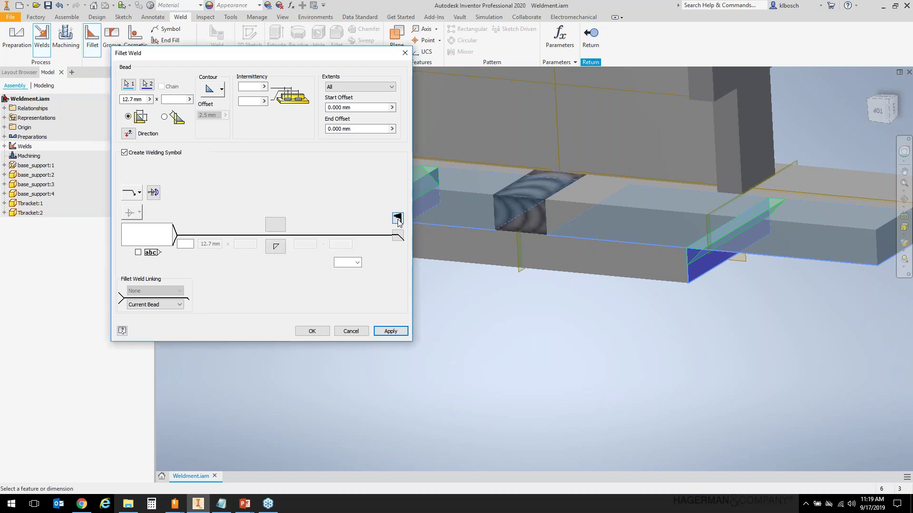
pyautogui.click(398, 218)
pyautogui.click(397, 236)
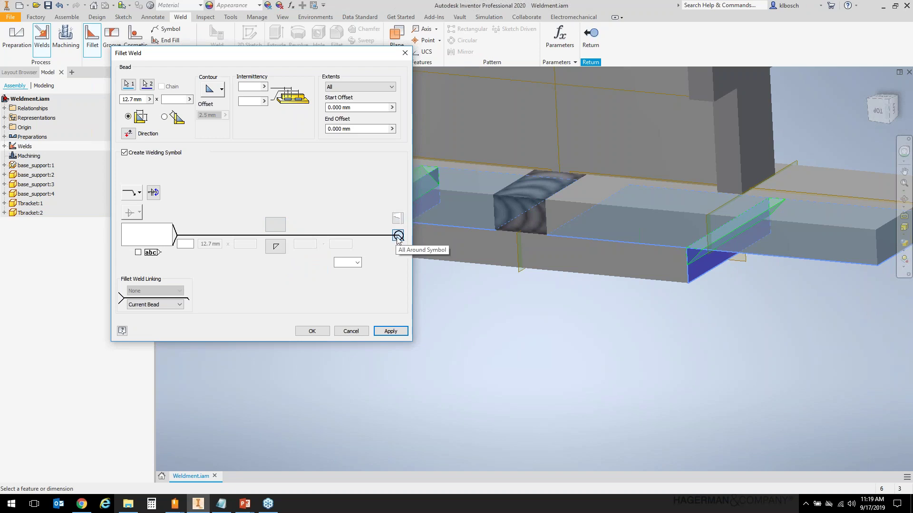
pyautogui.click(152, 232)
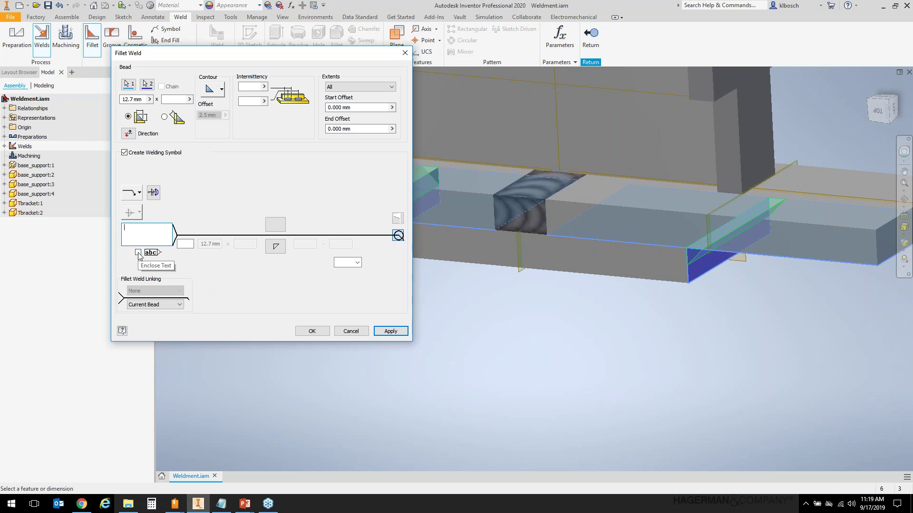
pyautogui.click(357, 263)
# Set the bead contour to Convex (2.5 mm offset) and give the symbol a convex contour with no finish.
pyautogui.click(212, 95)
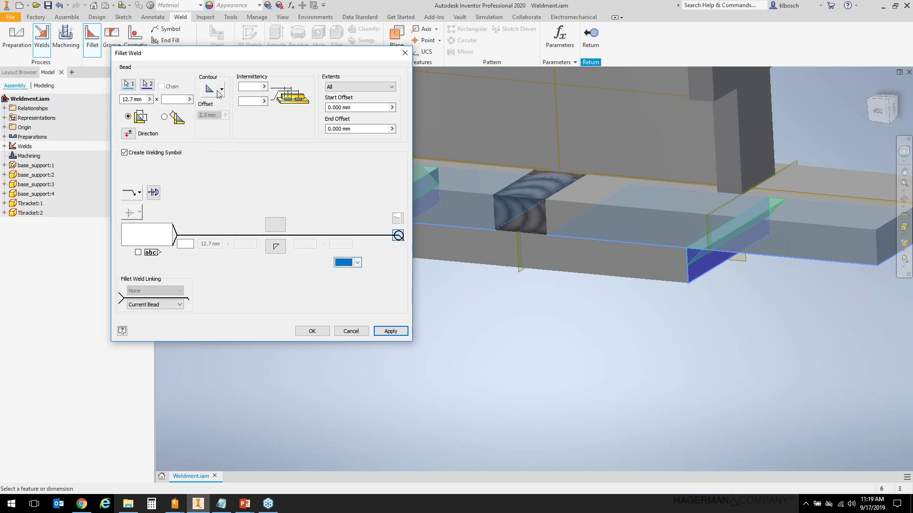
pyautogui.click(221, 90)
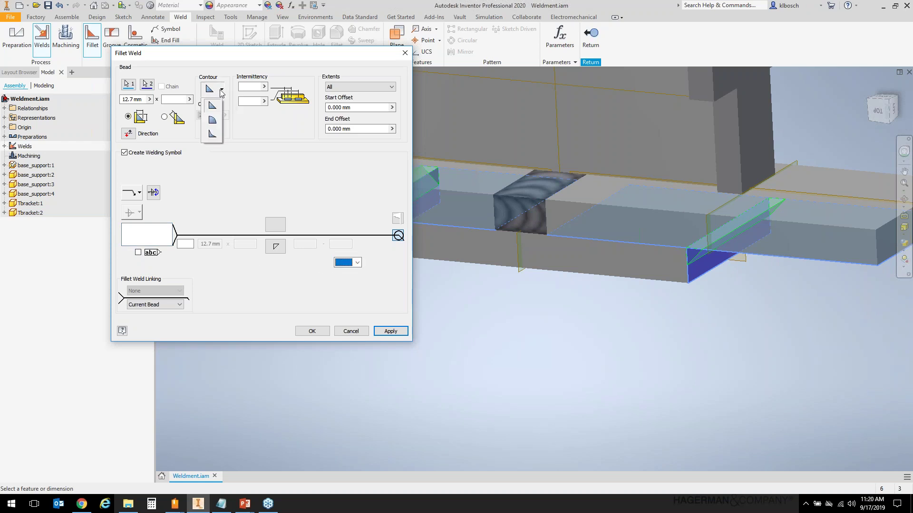
pyautogui.click(212, 121)
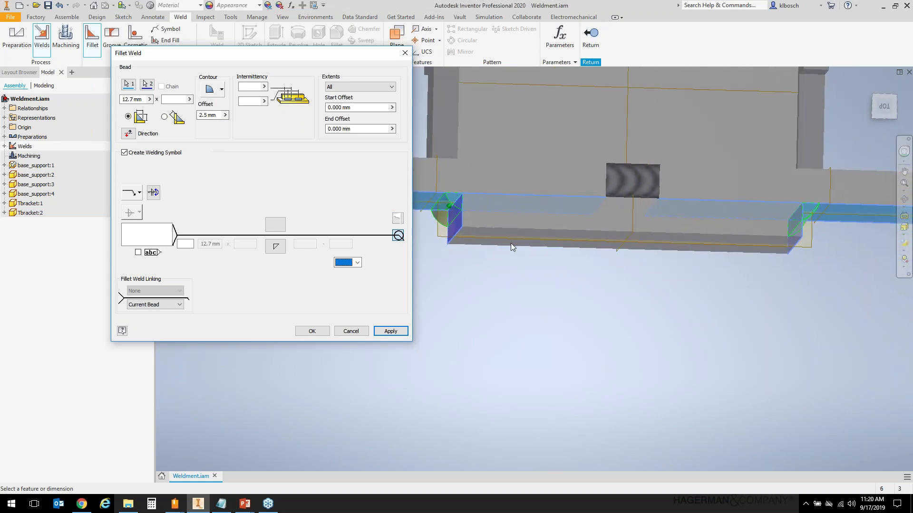
pyautogui.click(357, 262)
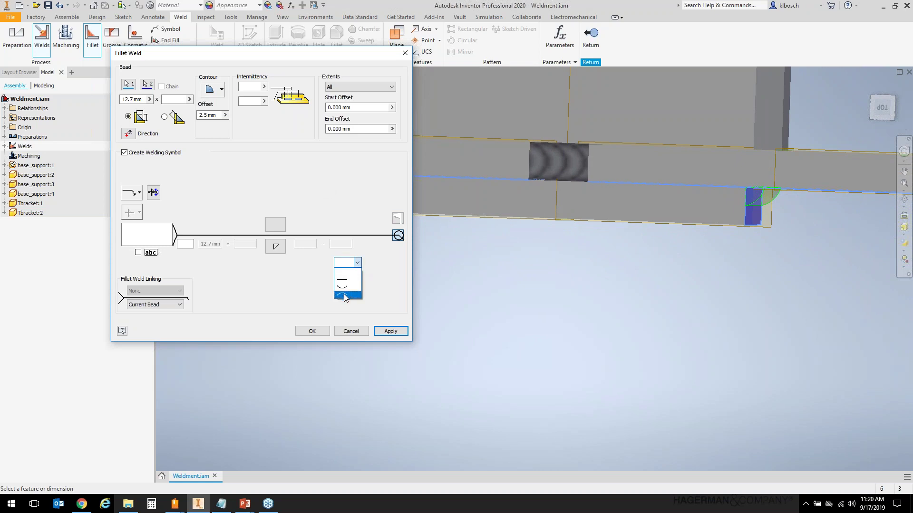
pyautogui.click(347, 296)
pyautogui.click(316, 262)
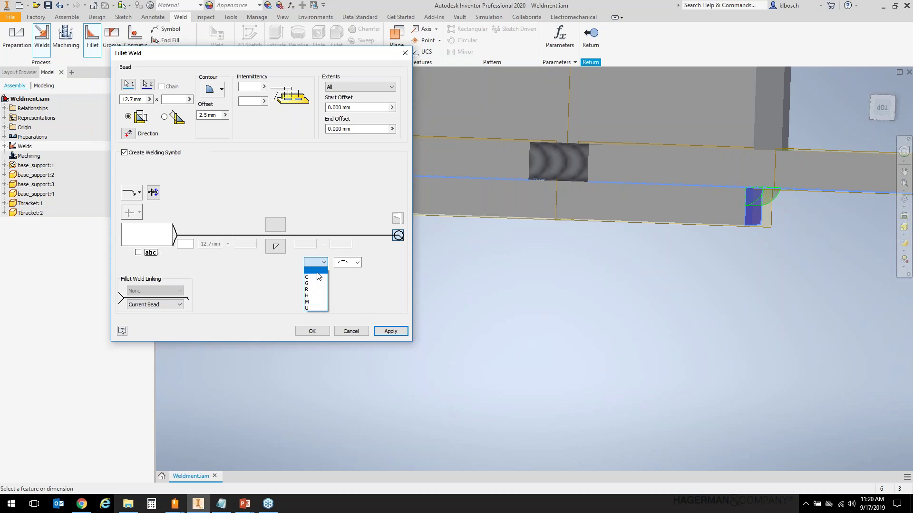
pyautogui.click(356, 295)
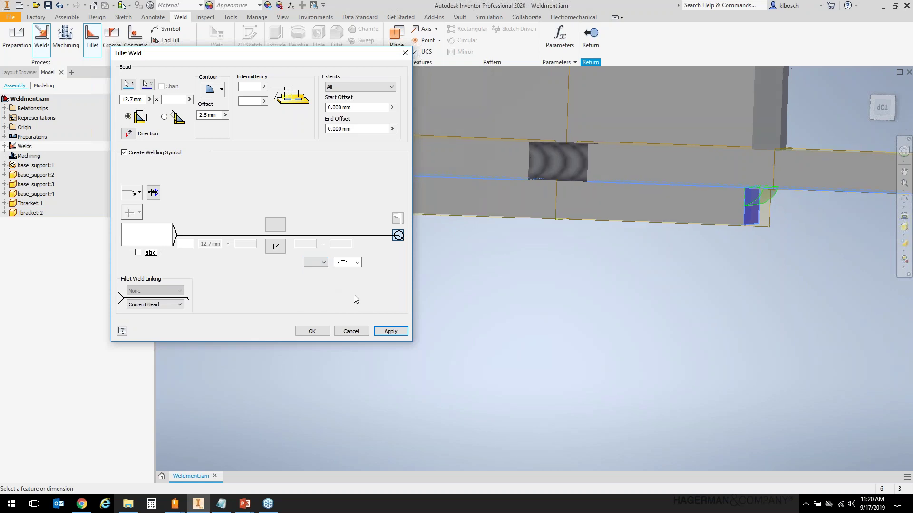
# Create the convex fillet weld, close the tool, and drag its 12.7 symbol down-left of the bead.
pyautogui.click(390, 331)
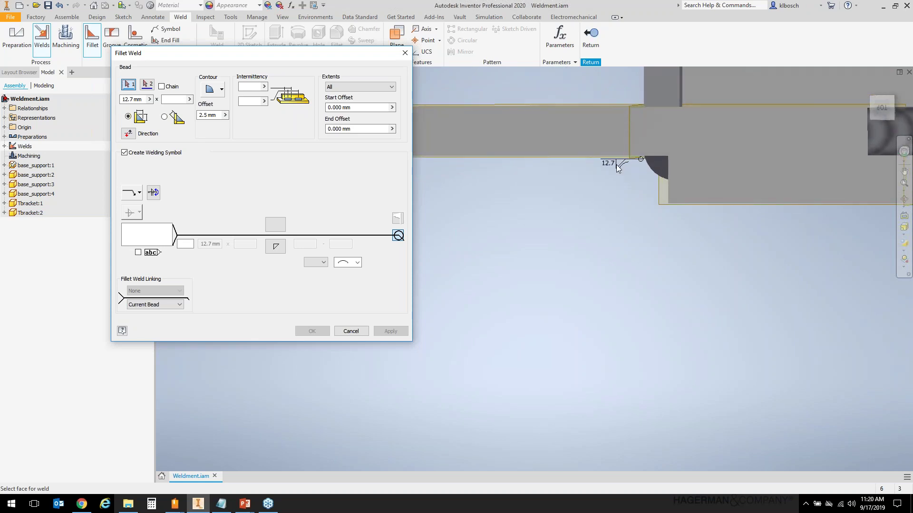
pyautogui.click(350, 332)
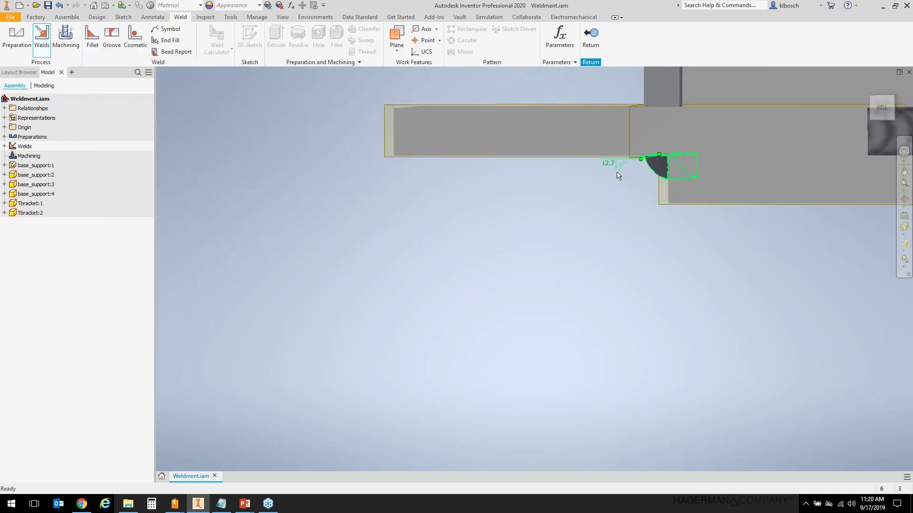
pyautogui.moveTo(642, 164); pyautogui.dragTo(580, 208)
pyautogui.press('F5')
pyautogui.press('F6')
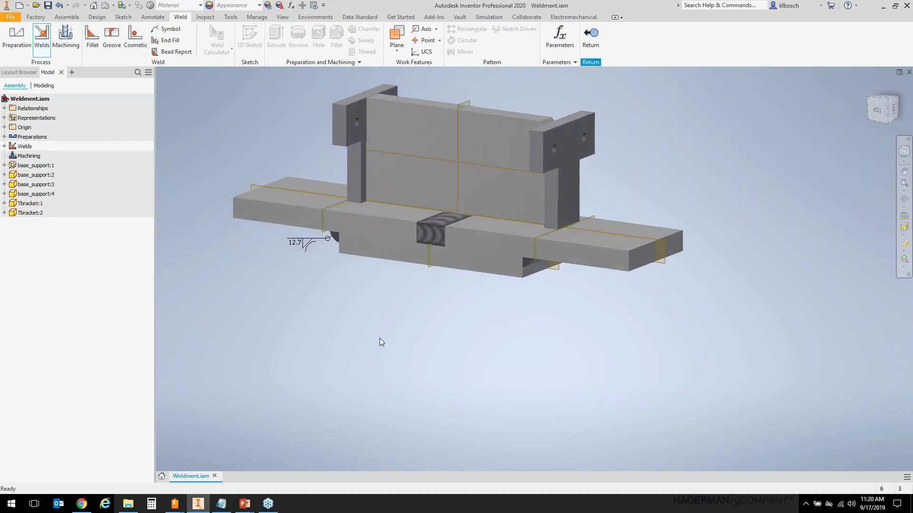
pyautogui.click(92, 42)
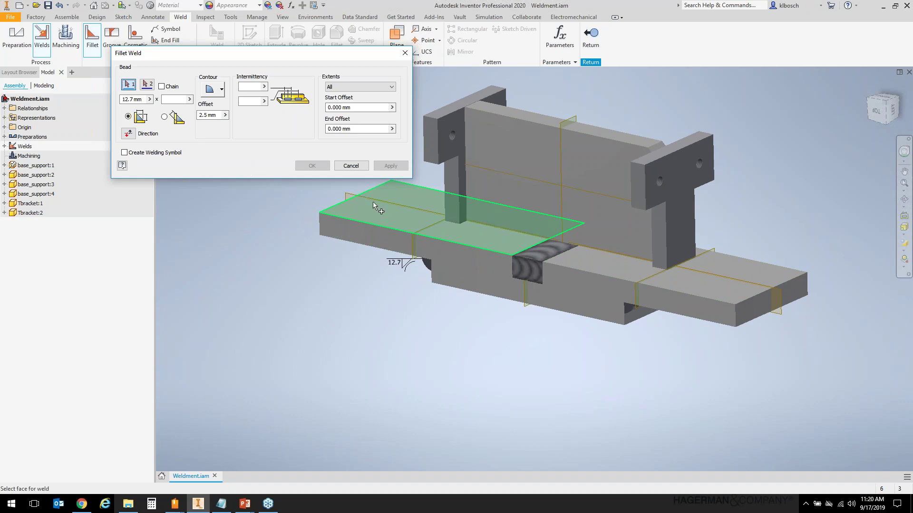
# Pick both base plate top faces as face set 1 and the upright plate's face as face set 2.
pyautogui.click(390, 213)
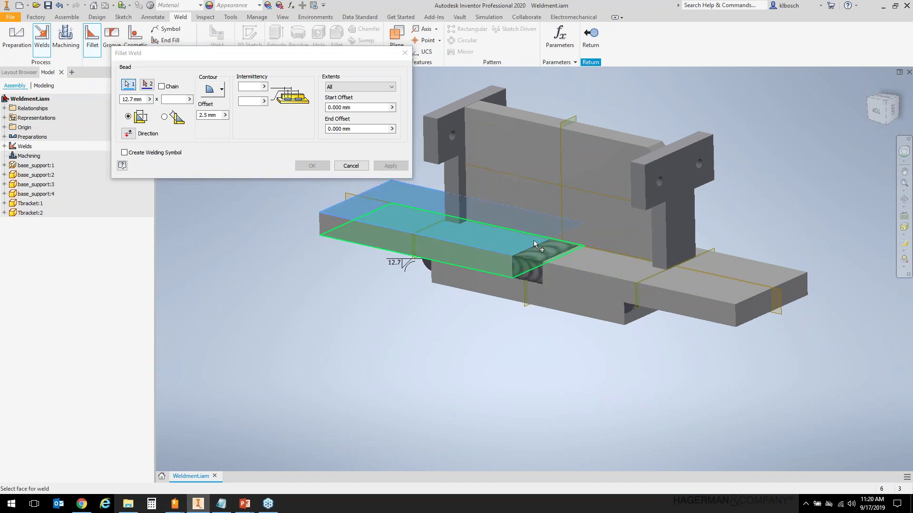
pyautogui.click(575, 262)
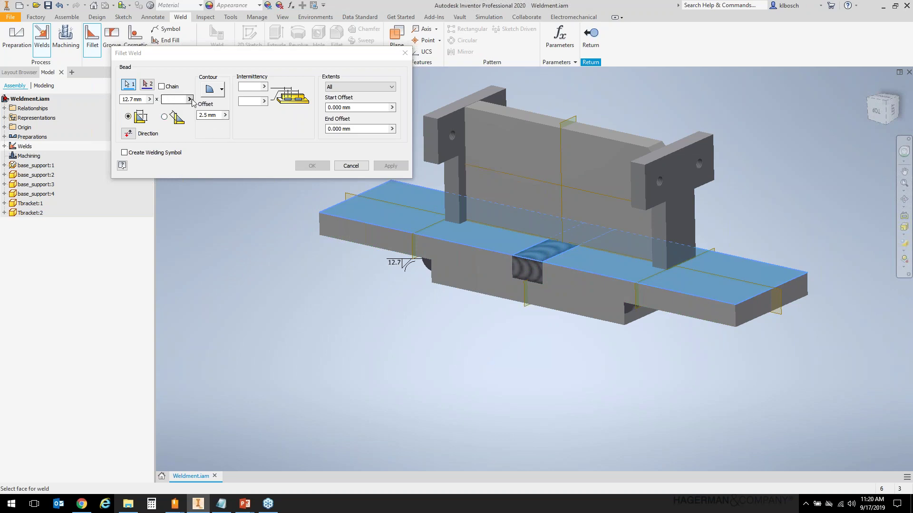
pyautogui.click(531, 165)
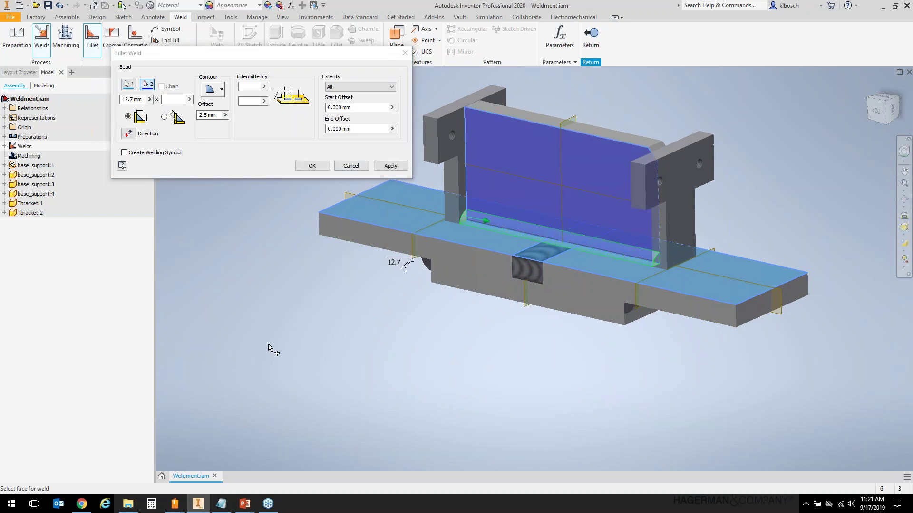
pyautogui.scroll(4, 252, 361)
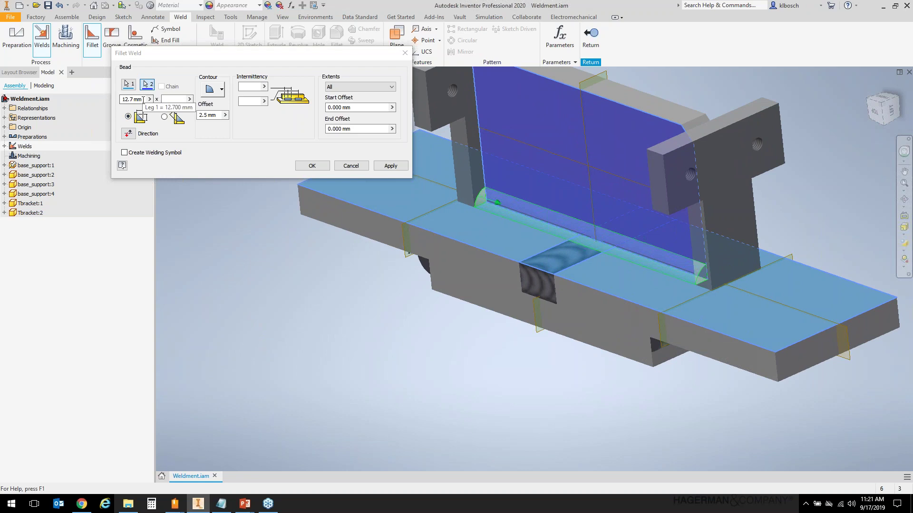
# Set the fillet leg lengths to 6.35 and 10.19 with a flat bead contour.
pyautogui.click(143, 99)
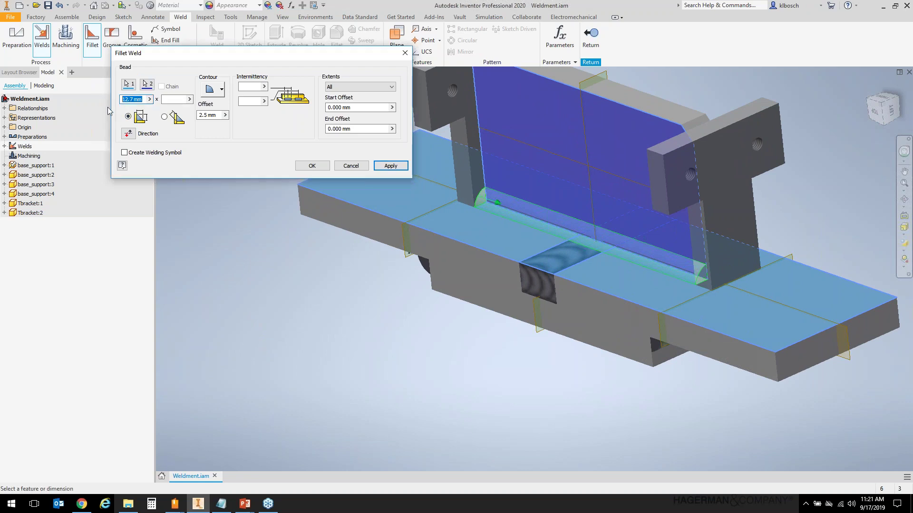
pyautogui.write('6.35')
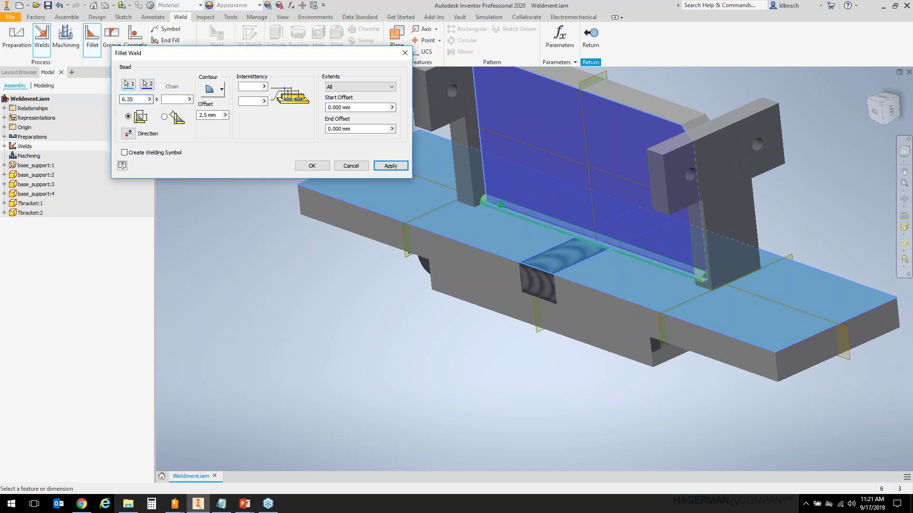
pyautogui.press('Tab')
pyautogui.write('10')
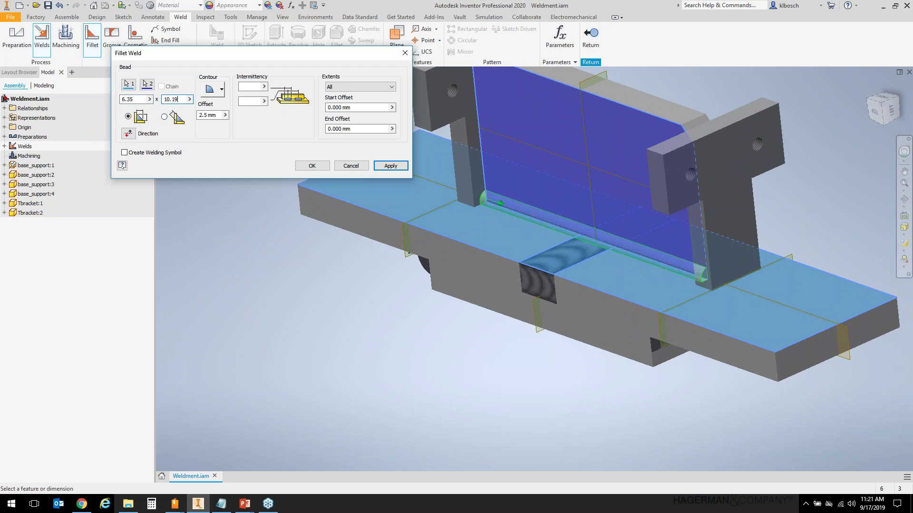
pyautogui.click(211, 90)
pyautogui.click(214, 106)
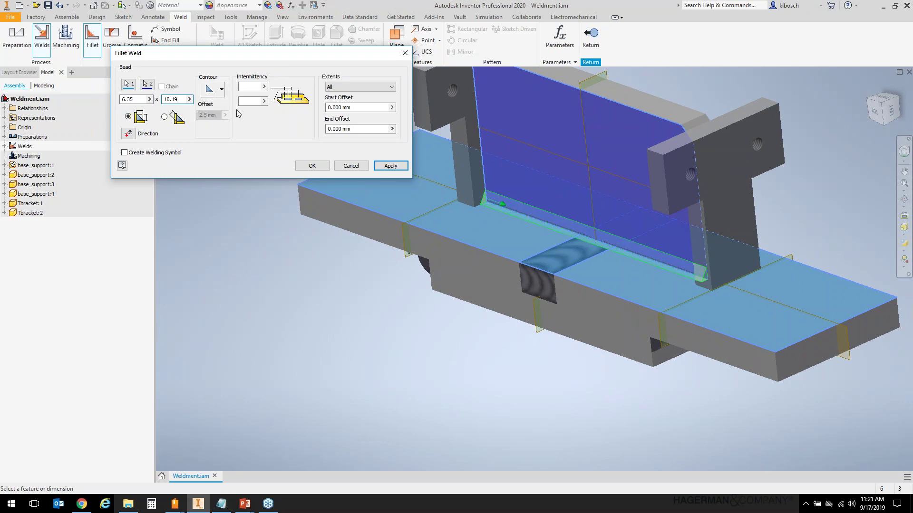
# Make the weld intermittent, 19.05 long at 38.1 pitch starting 6.35/2 in, and apply it.
pyautogui.click(253, 86)
pyautogui.write('19')
pyautogui.write('38.1')
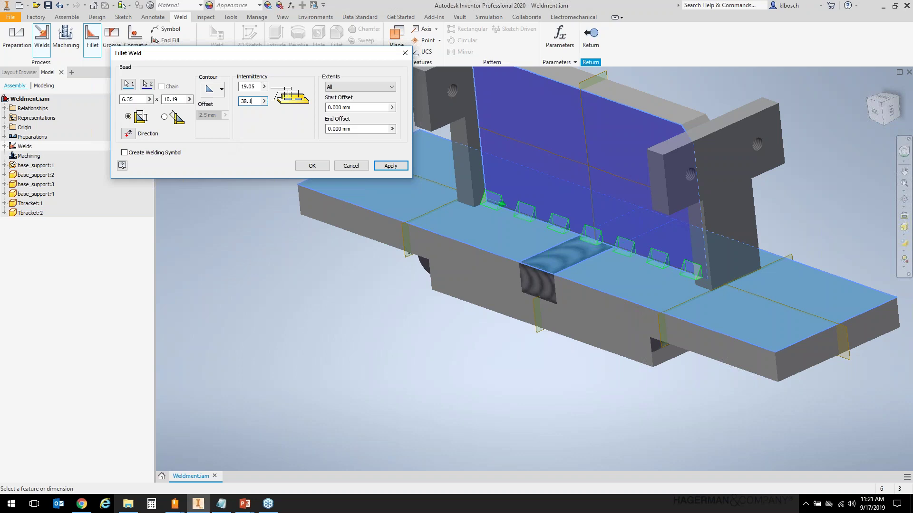
pyautogui.scroll(5, 355, 281)
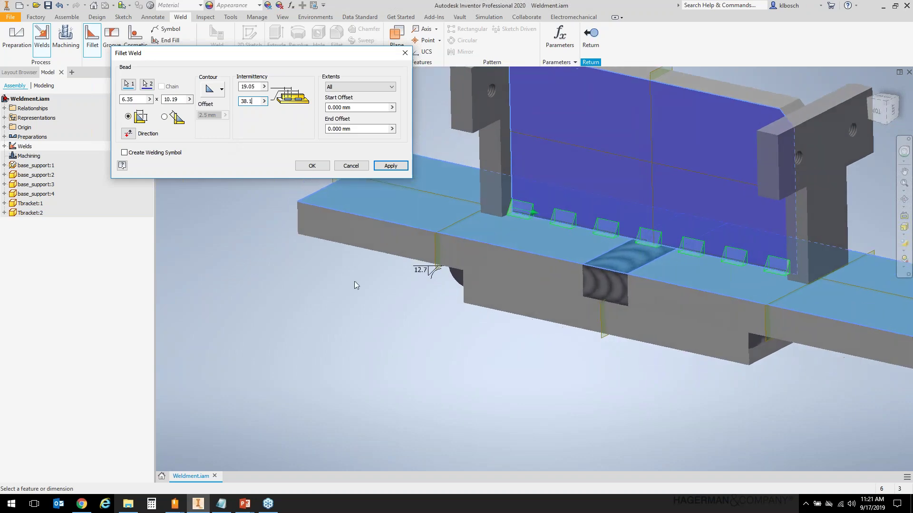
pyautogui.scroll(1, 531, 306)
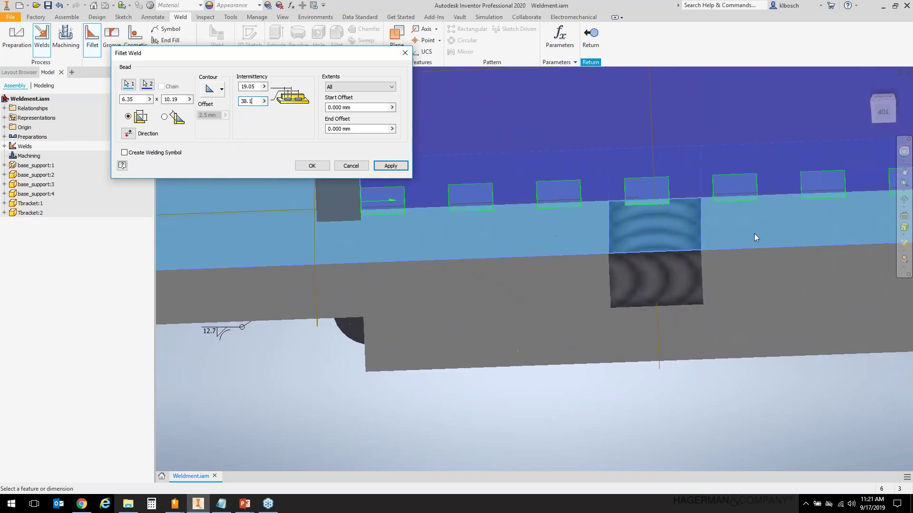
pyautogui.scroll(2, 753, 233)
pyautogui.scroll(3, 663, 267)
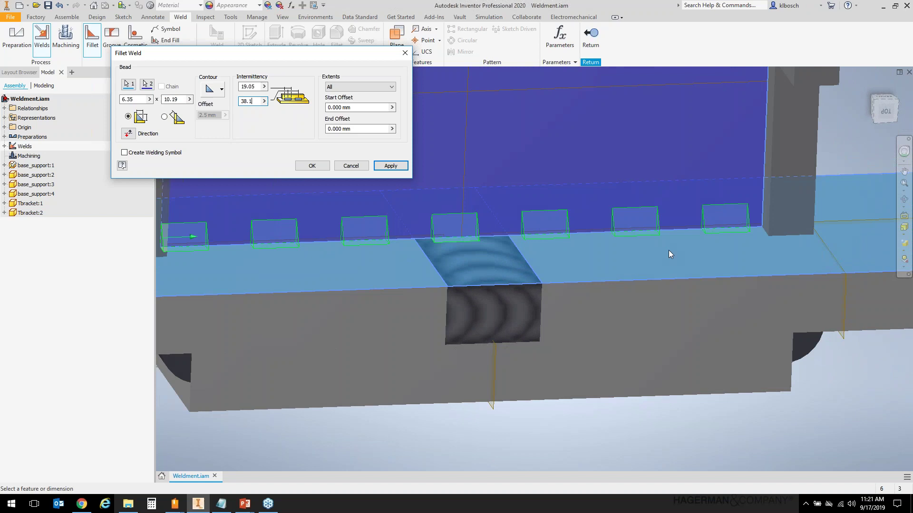
pyautogui.scroll(-1, 794, 224)
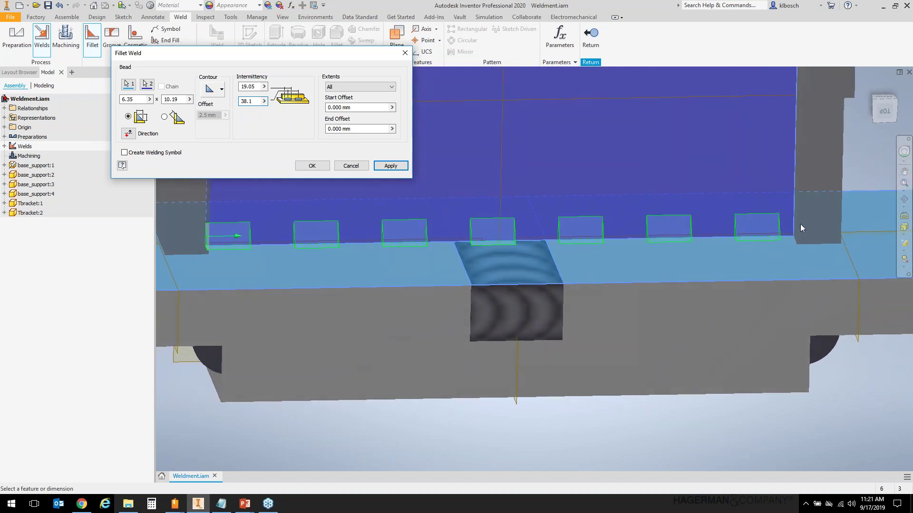
pyautogui.click(386, 108)
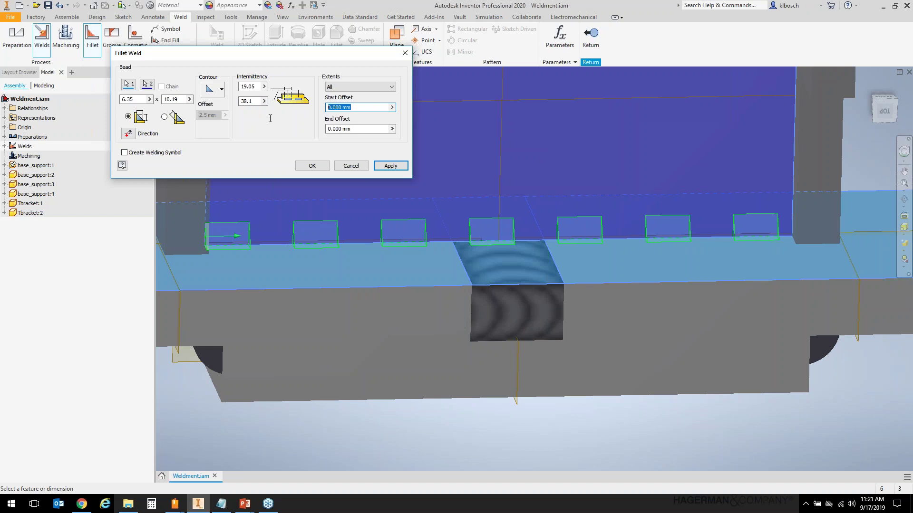
pyautogui.write('6.35/2')
pyautogui.press('F6')
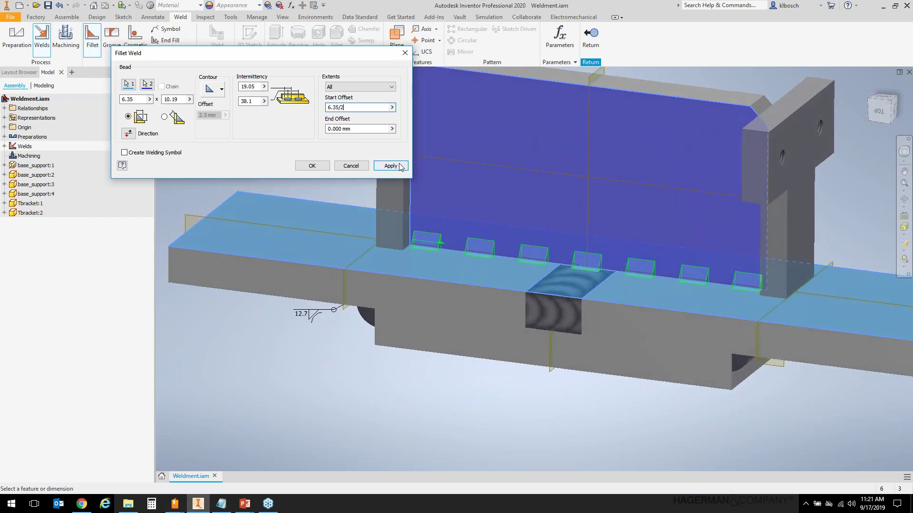
pyautogui.click(391, 166)
pyautogui.keyDown('shift'); pyautogui.moveTo(300, 281); pyautogui.dragTo(163, 181, button='middle'); pyautogui.keyUp('shift')
# Attach a welding symbol linked to Fillet Weld 10 to the intermittent beads and move its label beside the weld line.
pyautogui.click(356, 169)
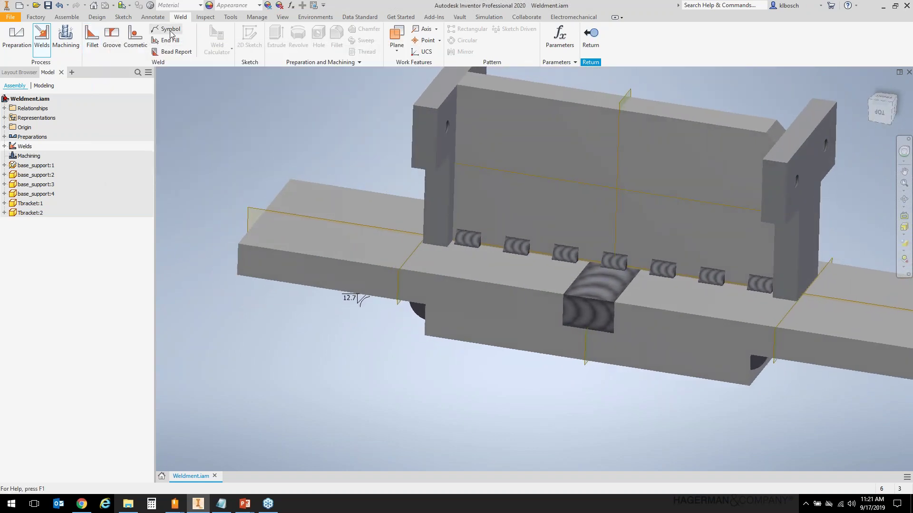
pyautogui.click(170, 32)
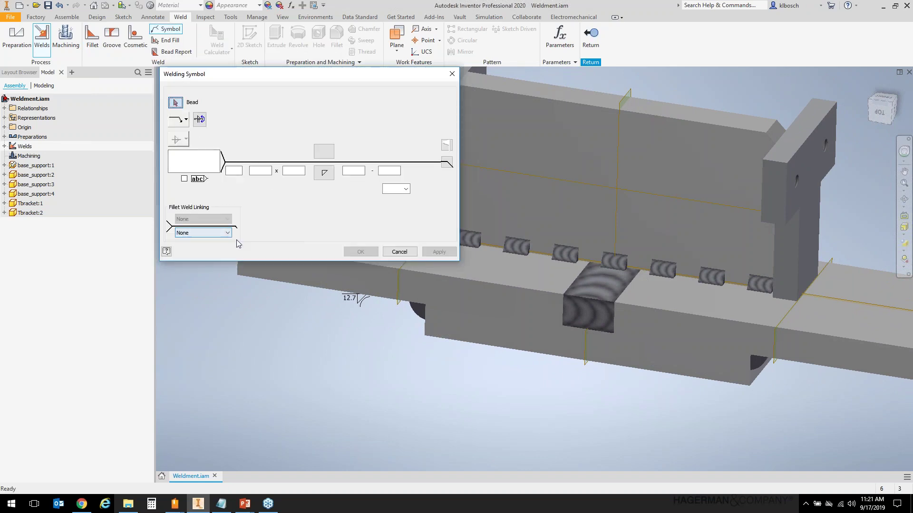
pyautogui.click(492, 257)
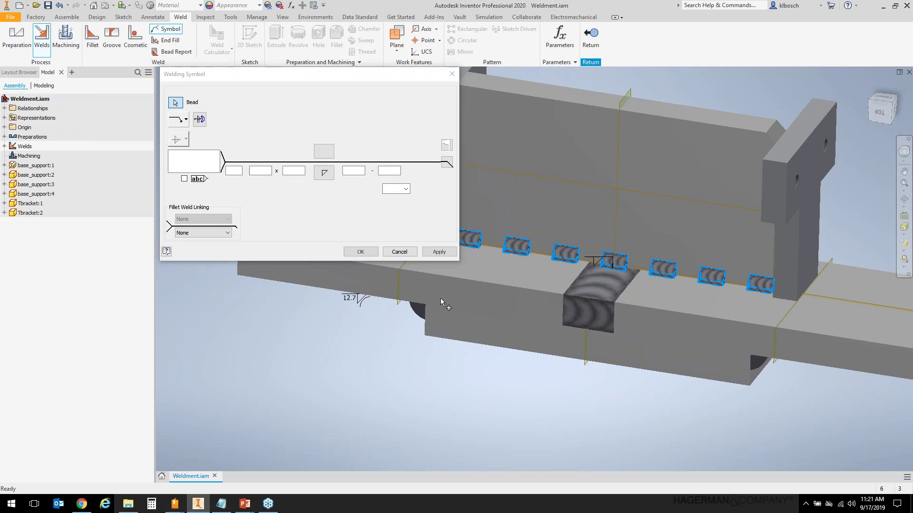
pyautogui.click(209, 232)
pyautogui.click(204, 249)
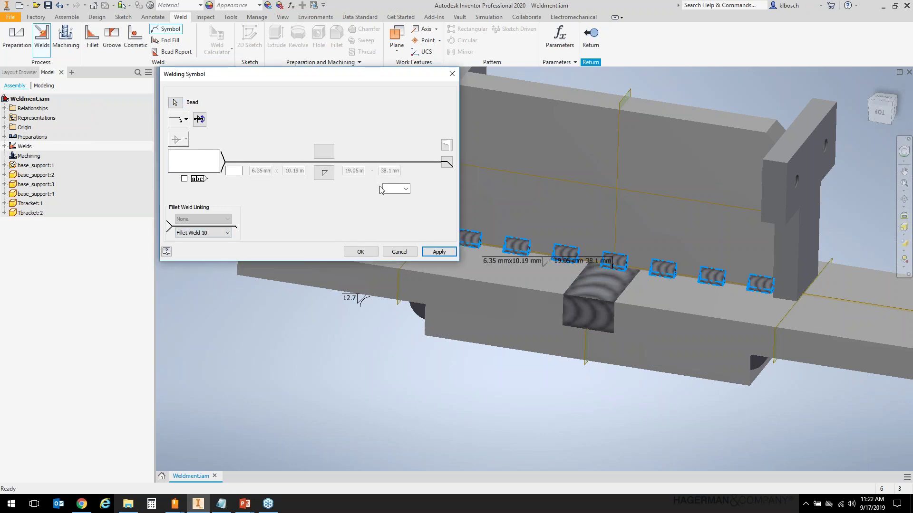
pyautogui.click(439, 252)
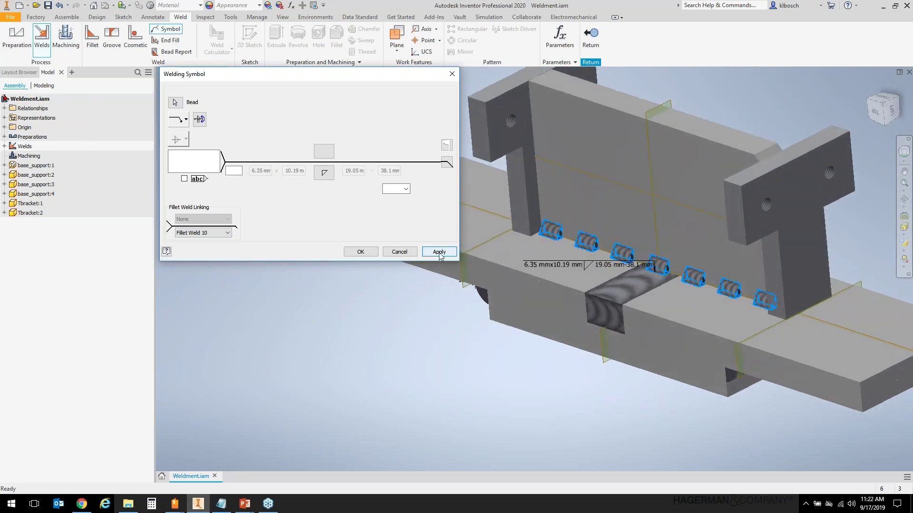
pyautogui.click(444, 255)
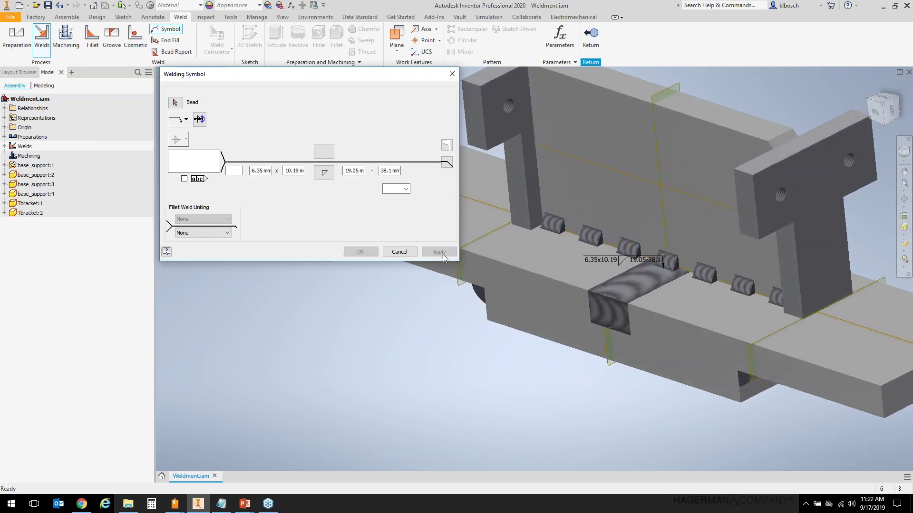
pyautogui.click(399, 252)
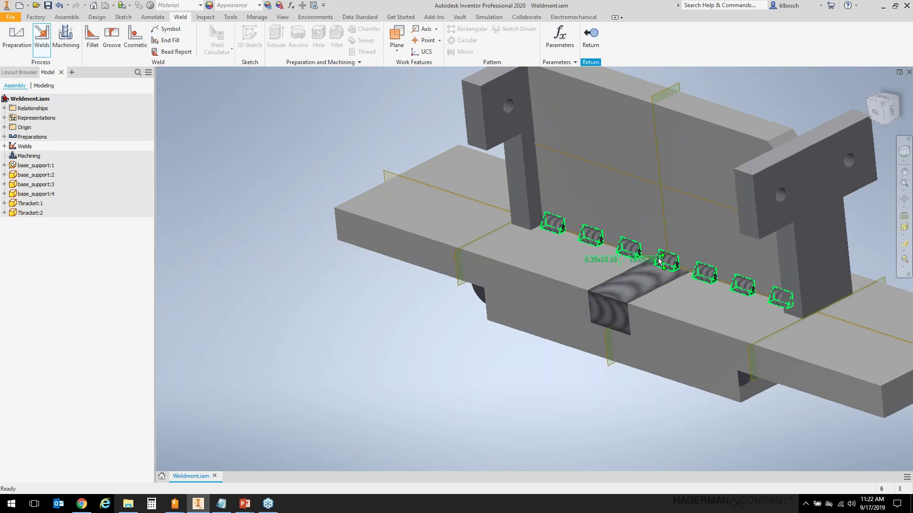
pyautogui.moveTo(662, 259); pyautogui.dragTo(588, 256)
# Expand Welds and turn off Symbol Visibility for Welding Symbol 1 and Welding Symbol 2.
pyautogui.keyDown('shift'); pyautogui.moveTo(588, 255); pyautogui.dragTo(371, 366, button='middle'); pyautogui.keyUp('shift')
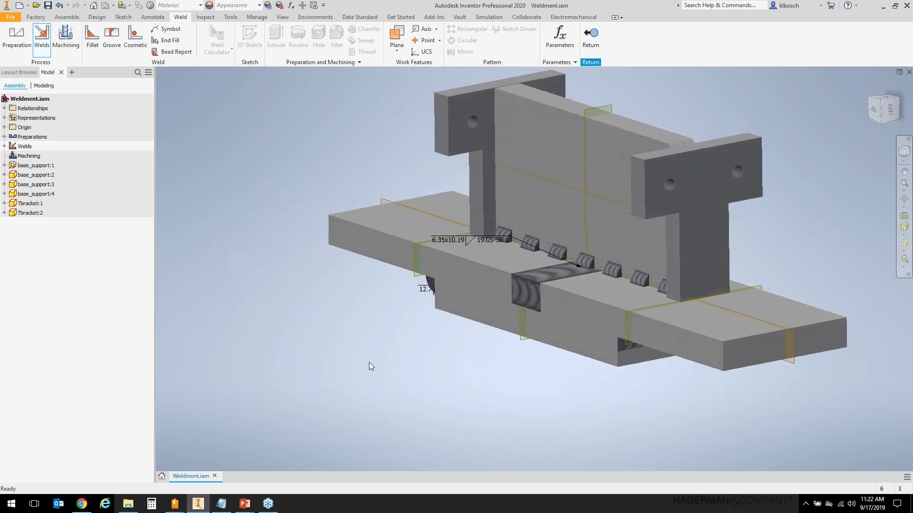
pyautogui.click(4, 146)
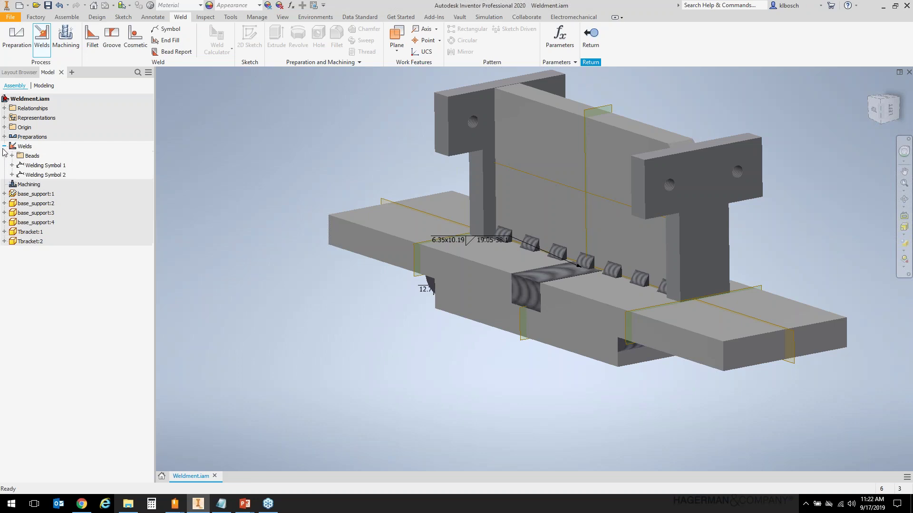
pyautogui.rightClick(38, 170)
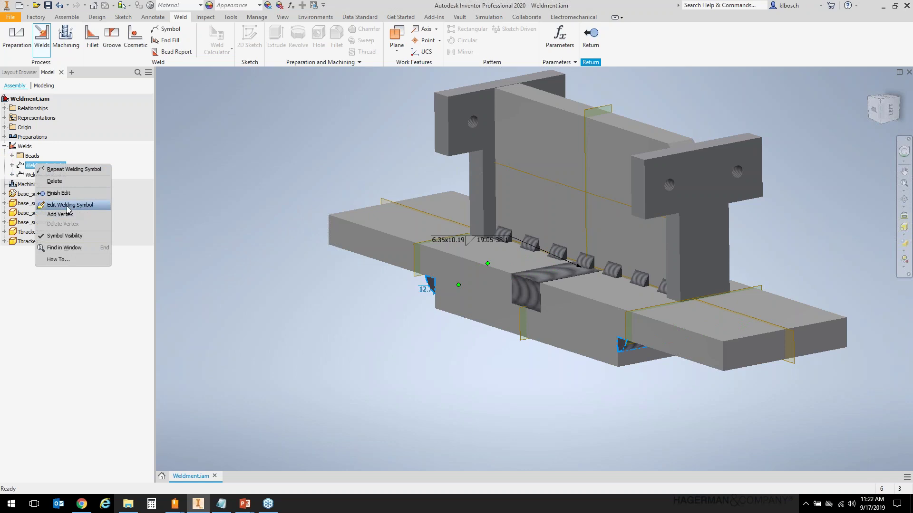
pyautogui.click(64, 236)
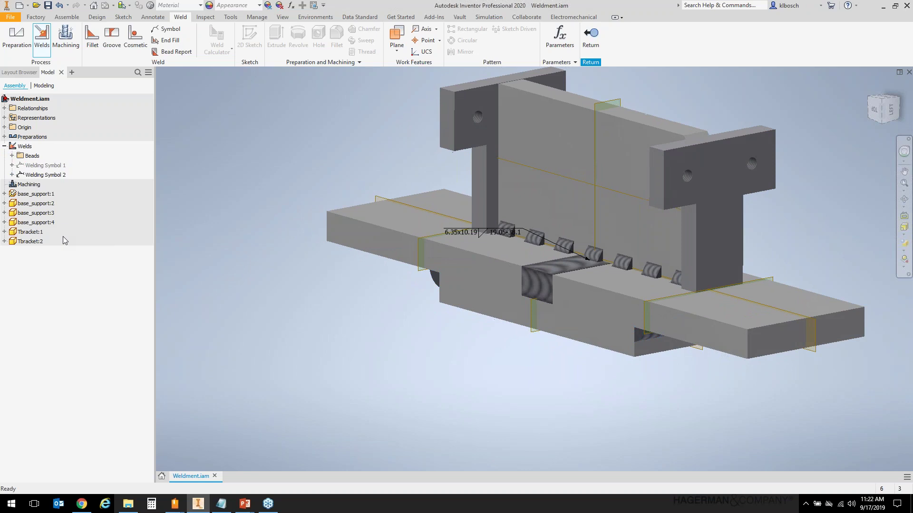
pyautogui.rightClick(47, 175)
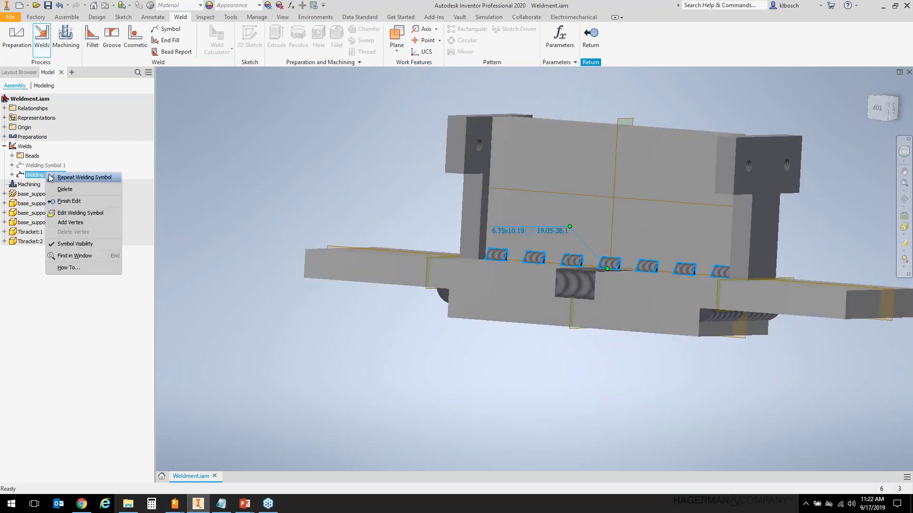
pyautogui.click(81, 246)
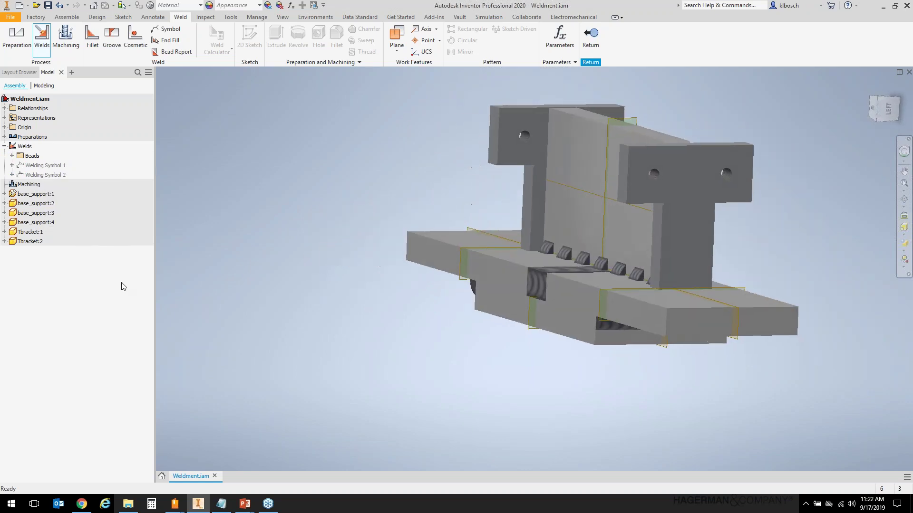
# Select both welding symbols together and turn their Symbol Visibility back on.
pyautogui.click(49, 166)
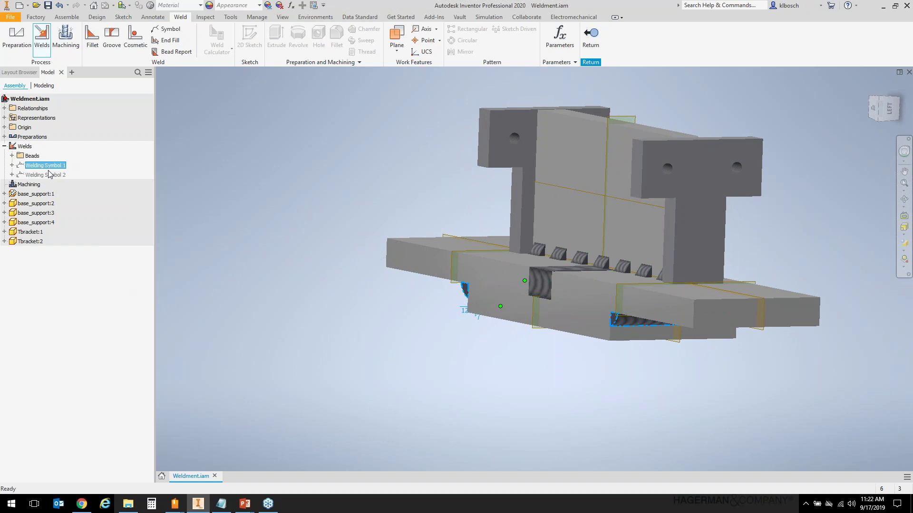
pyautogui.keyDown('ctrl'); pyautogui.click(49, 175); pyautogui.keyUp('ctrl')
pyautogui.rightClick(49, 175)
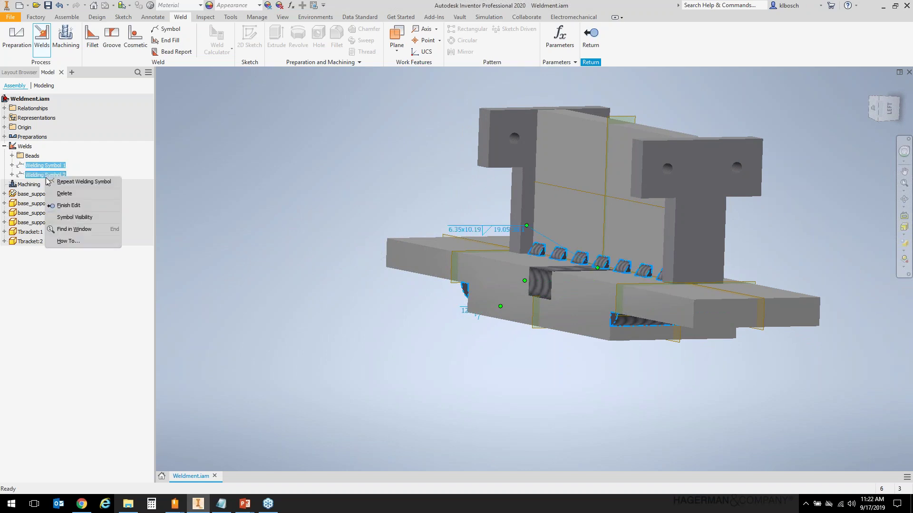
pyautogui.click(78, 217)
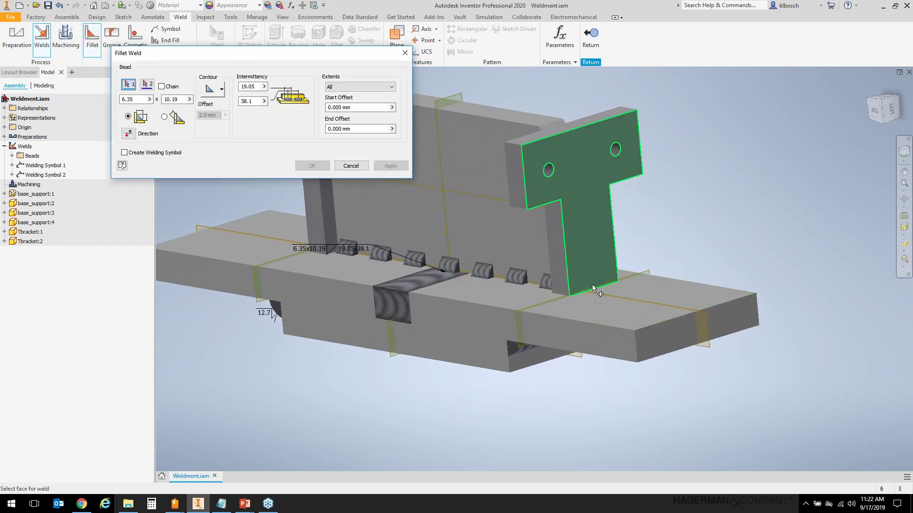
# Pick the T-bracket face and base plate top as weld faces, with a 12.7 leg size.
pyautogui.click(589, 249)
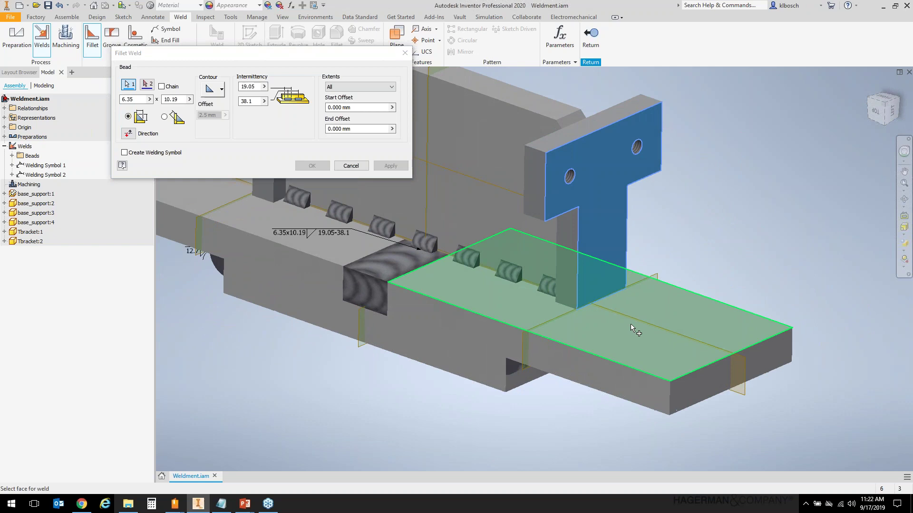
pyautogui.click(147, 84)
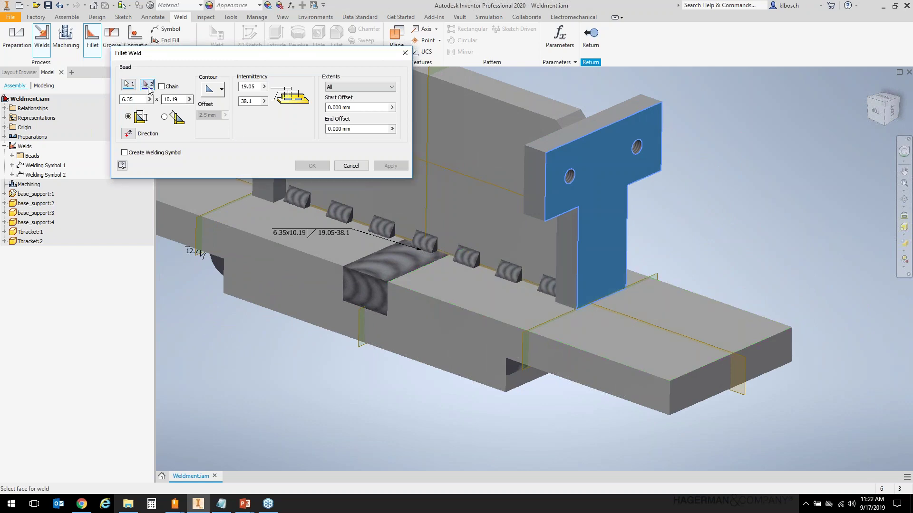
pyautogui.click(621, 335)
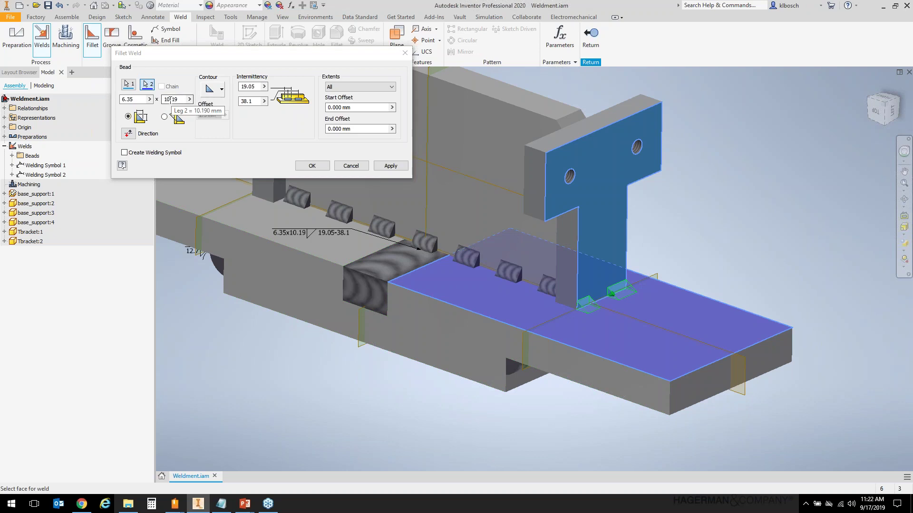
pyautogui.doubleClick(136, 99)
pyautogui.write('12.')
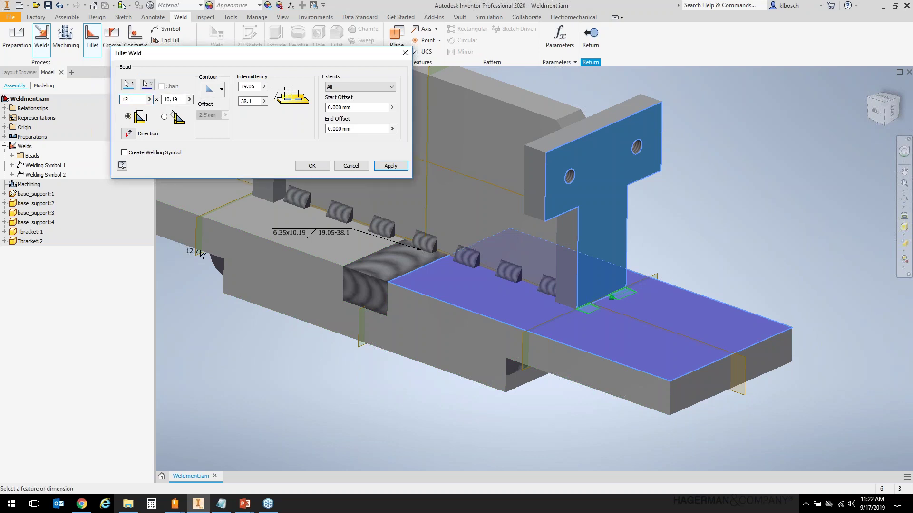
pyautogui.write('7')
pyautogui.click(174, 100)
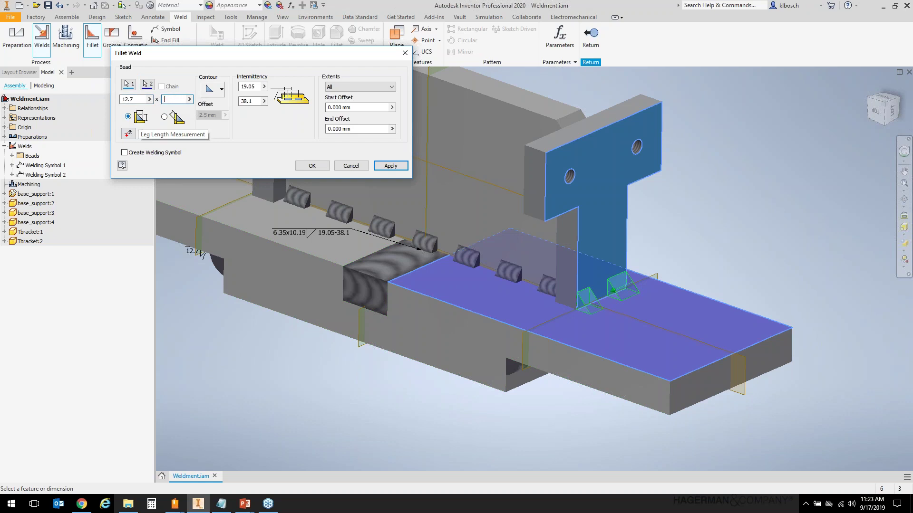
# Clear the 19.05/38.1 intermittency so the bead is continuous, then apply the weld.
pyautogui.doubleClick(248, 87)
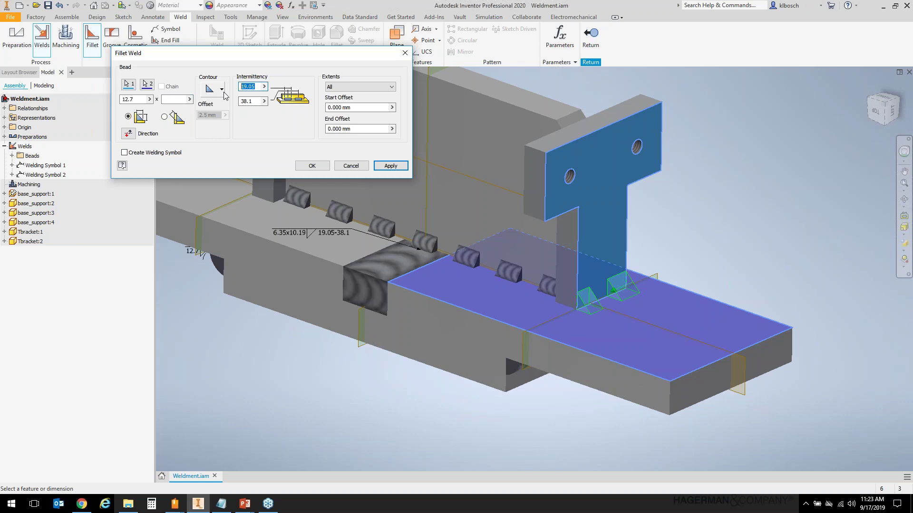
pyautogui.press('BackSpace')
pyautogui.moveTo(252, 102); pyautogui.dragTo(245, 102)
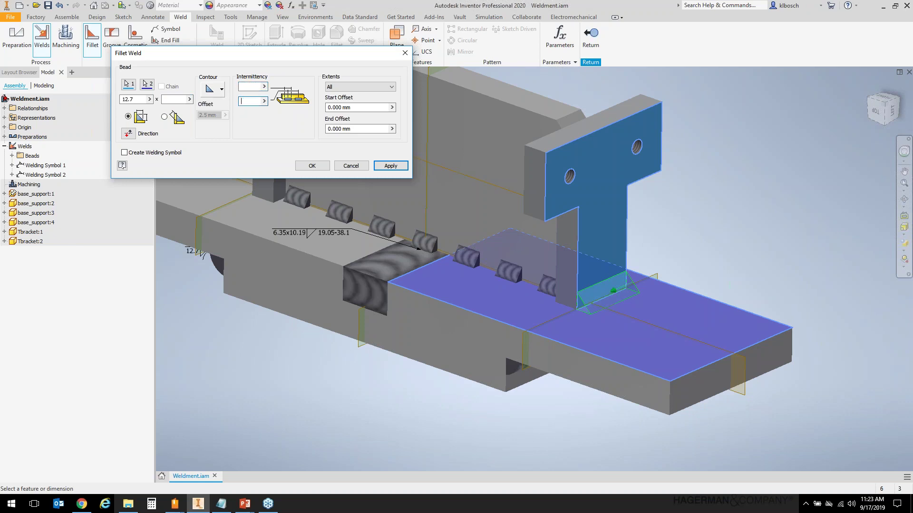
pyautogui.keyDown('shift'); pyautogui.moveTo(312, 197); pyautogui.dragTo(298, 172, button='middle'); pyautogui.keyUp('shift')
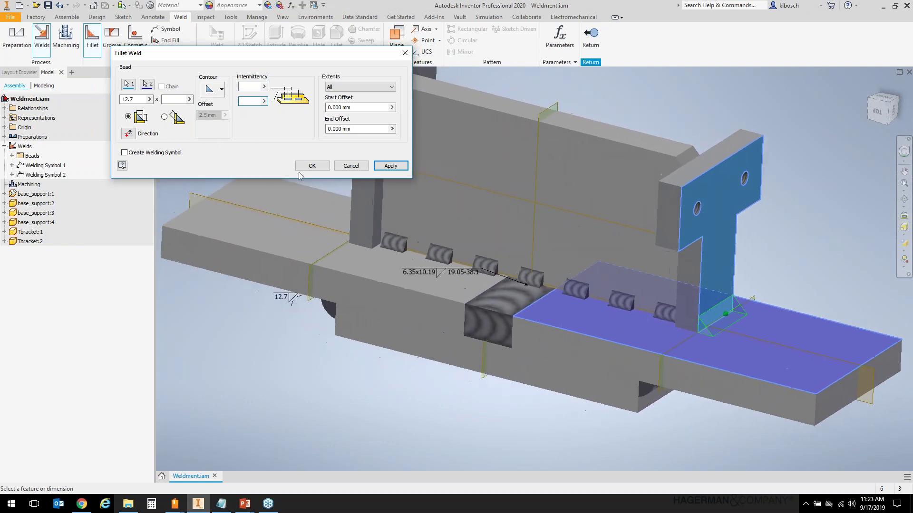
pyautogui.click(392, 166)
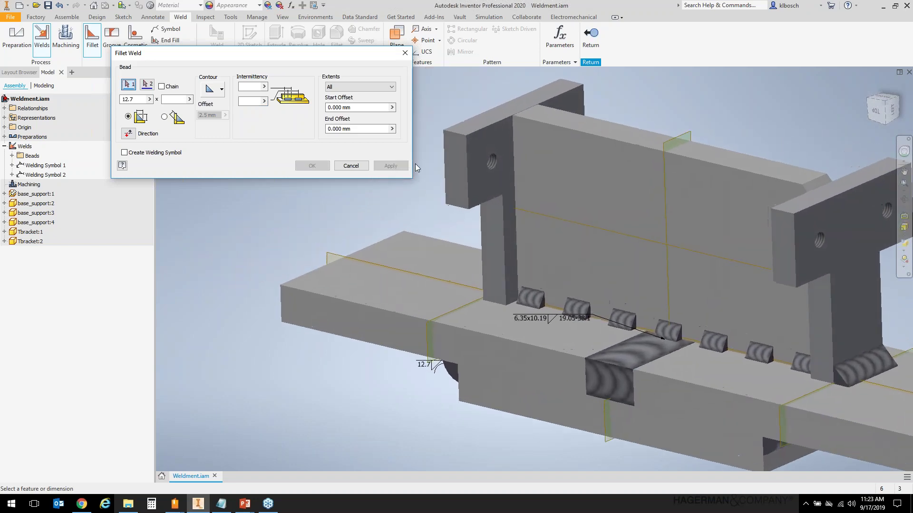
# Set the T-bracket face as bead 1 and the back plate face as bead 2.
pyautogui.click(499, 141)
pyautogui.keyDown('shift'); pyautogui.moveTo(499, 153); pyautogui.dragTo(367, 270, button='middle'); pyautogui.keyUp('shift')
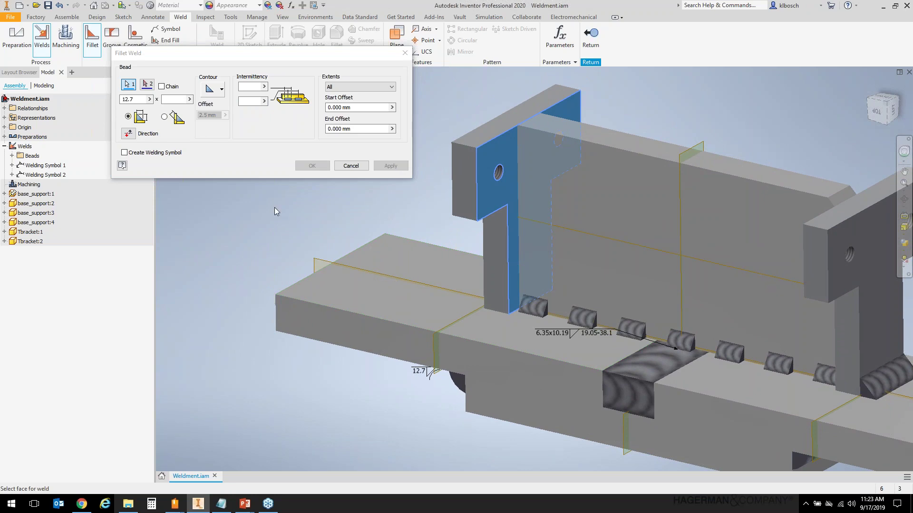
pyautogui.click(558, 204)
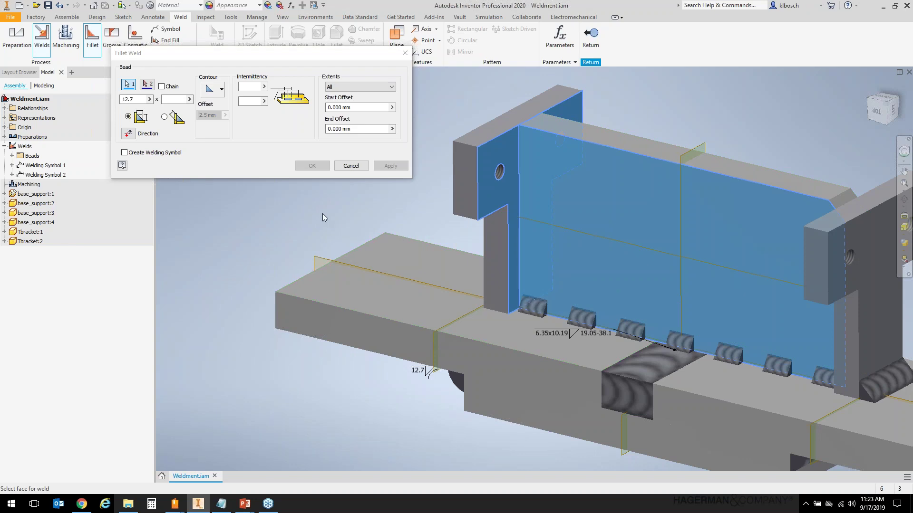
pyautogui.keyDown('ctrl'); pyautogui.click(560, 168); pyautogui.keyUp('ctrl')
pyautogui.click(147, 84)
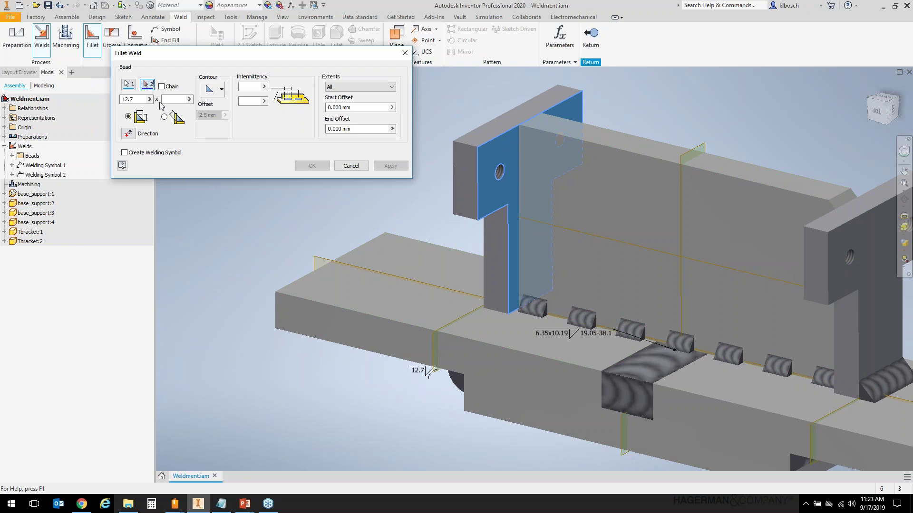
pyautogui.click(555, 185)
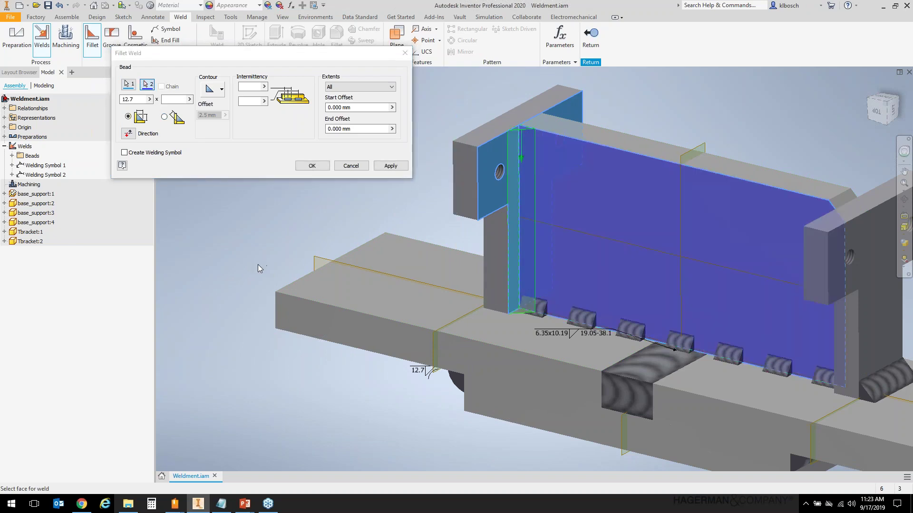
# Limit the weld with From-To extents to the bracket face, apply it, and close the dialog.
pyautogui.click(350, 88)
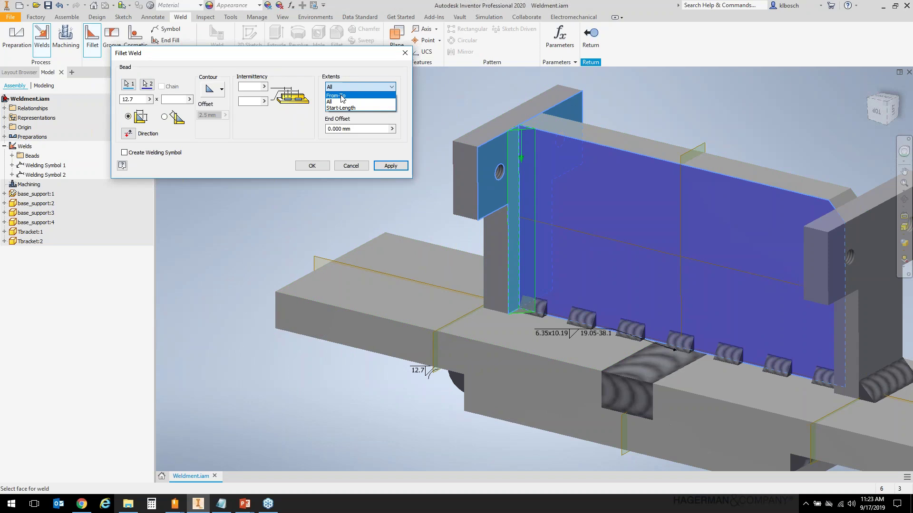
pyautogui.click(346, 98)
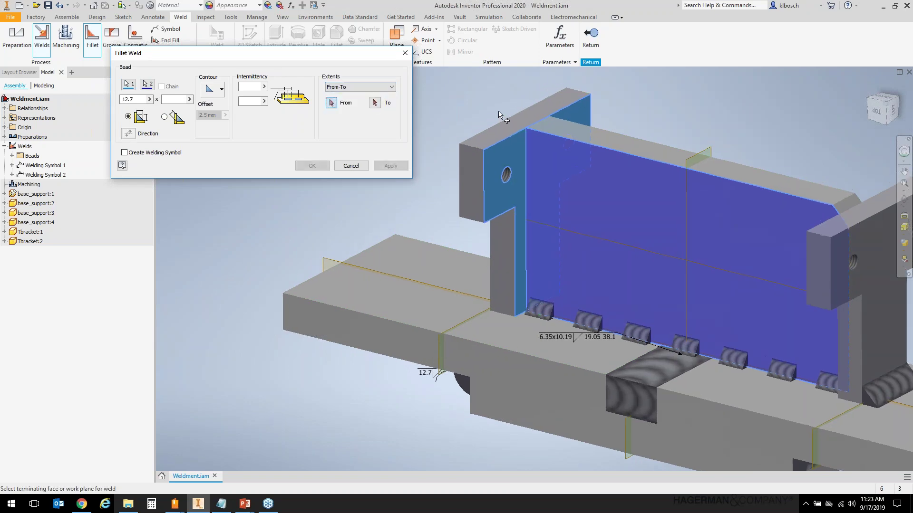
pyautogui.keyDown('shift'); pyautogui.moveTo(500, 127); pyautogui.dragTo(506, 204, button='middle'); pyautogui.keyUp('shift')
pyautogui.click(506, 204)
pyautogui.keyDown('shift'); pyautogui.moveTo(371, 261); pyautogui.dragTo(552, 169, button='middle'); pyautogui.keyUp('shift')
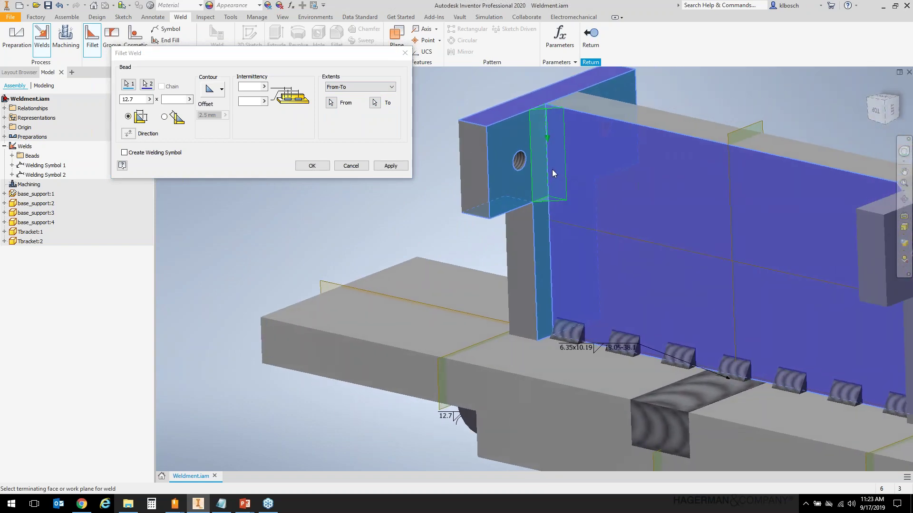
pyautogui.click(390, 166)
pyautogui.click(352, 166)
pyautogui.keyDown('shift'); pyautogui.moveTo(352, 166); pyautogui.dragTo(316, 170, button='middle'); pyautogui.keyUp('shift')
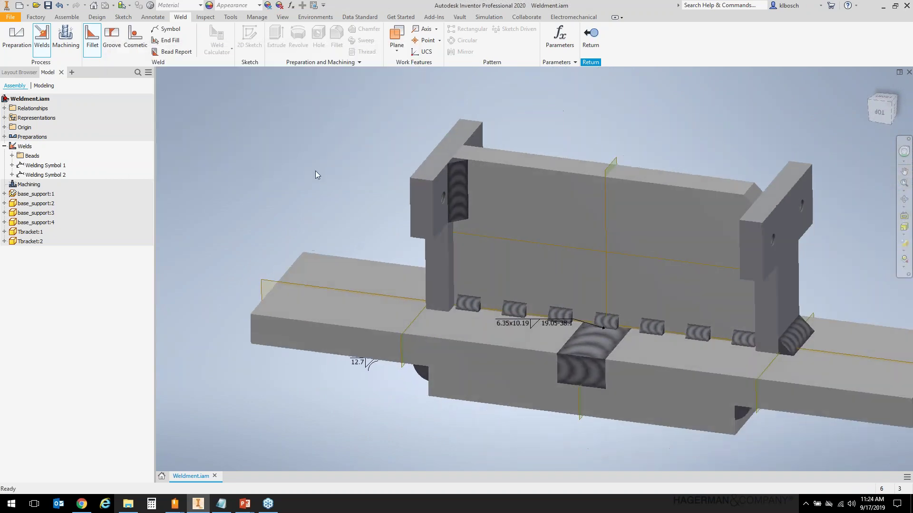
# Start a groove weld with the chamfer face as Face Set 1 and the T-bracket face as Face Set 2.
pyautogui.click(112, 39)
pyautogui.scroll(5, 427, 89)
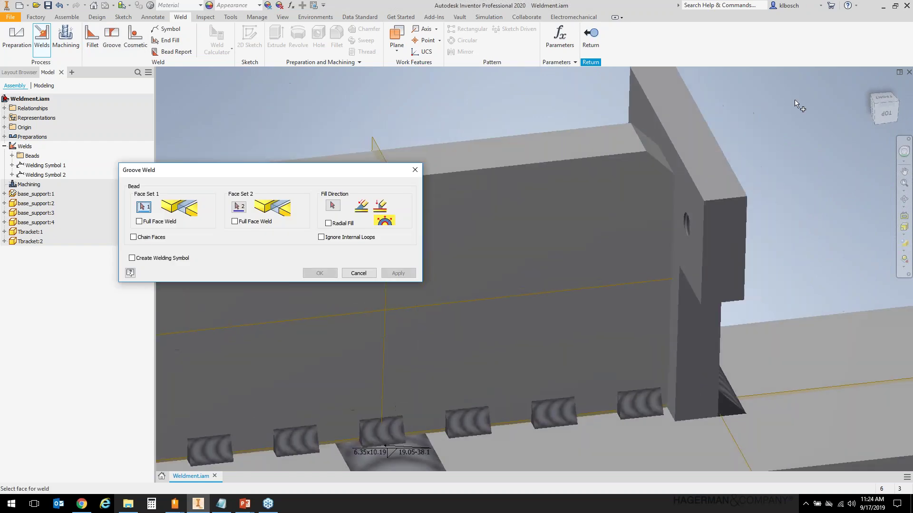
pyautogui.scroll(5, 796, 106)
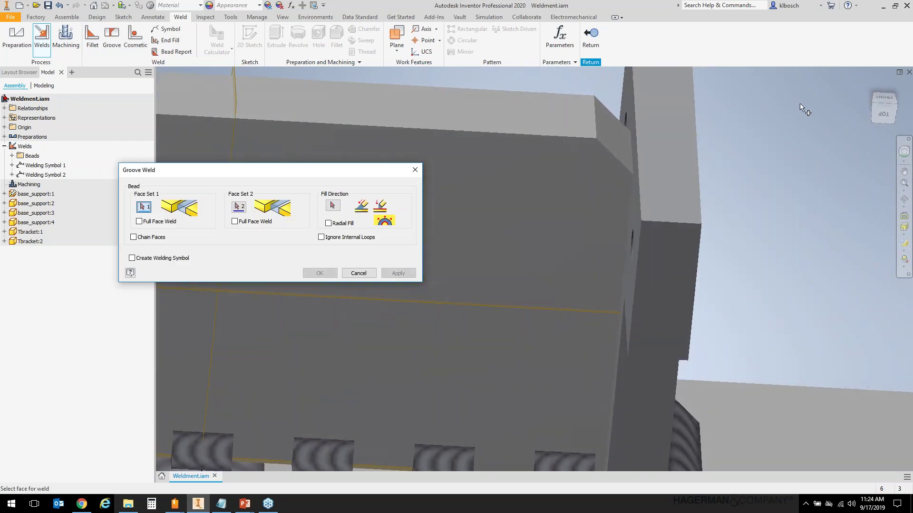
pyautogui.scroll(4, 800, 107)
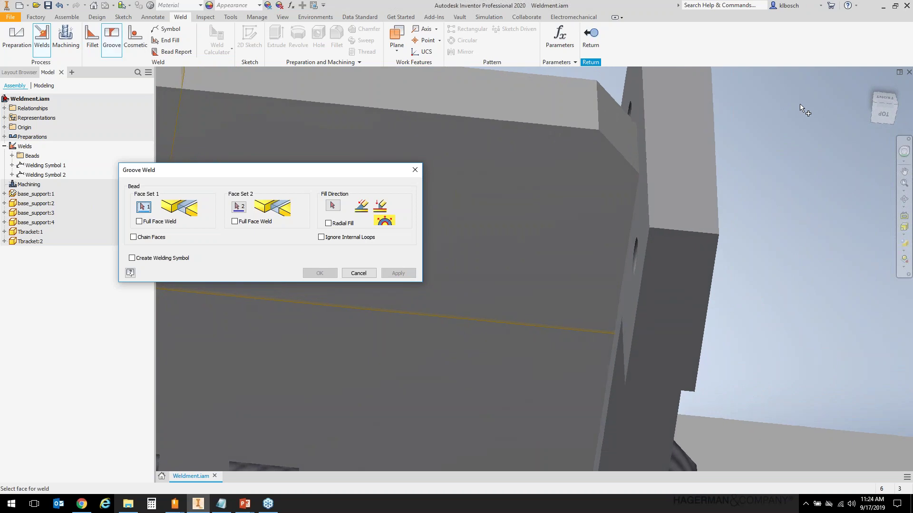
pyautogui.click(612, 129)
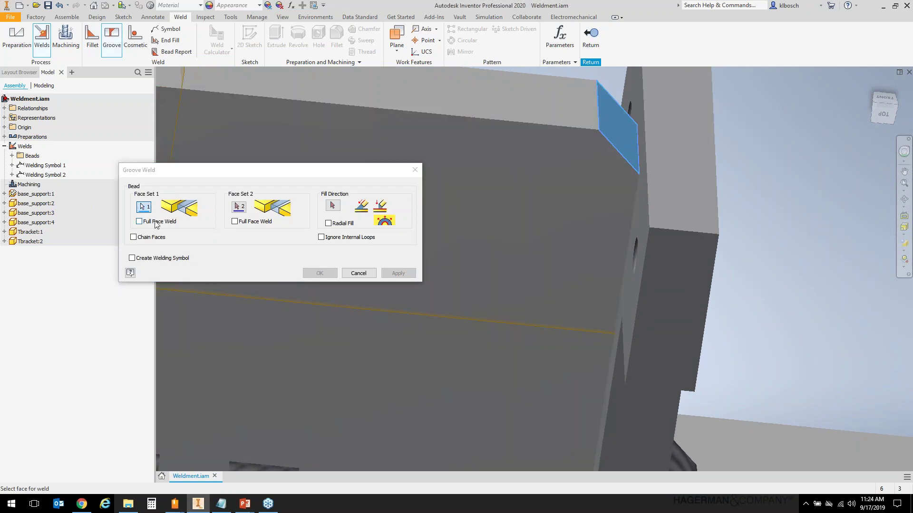
pyautogui.click(238, 207)
pyautogui.keyDown('shift'); pyautogui.moveTo(452, 190); pyautogui.dragTo(603, 140, button='middle'); pyautogui.keyUp('shift')
pyautogui.click(603, 141)
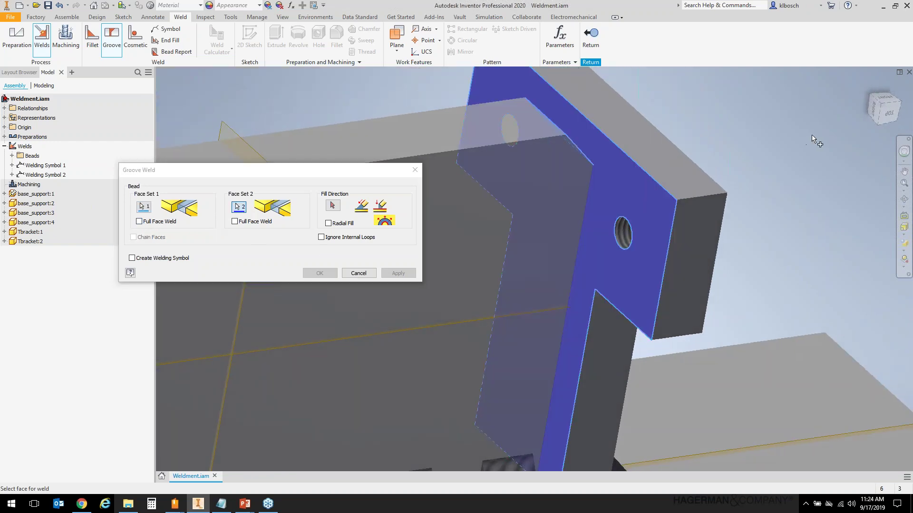
# Pick a bracket edge as the fill direction, apply the groove weld, and close the dialog.
pyautogui.press('F5')
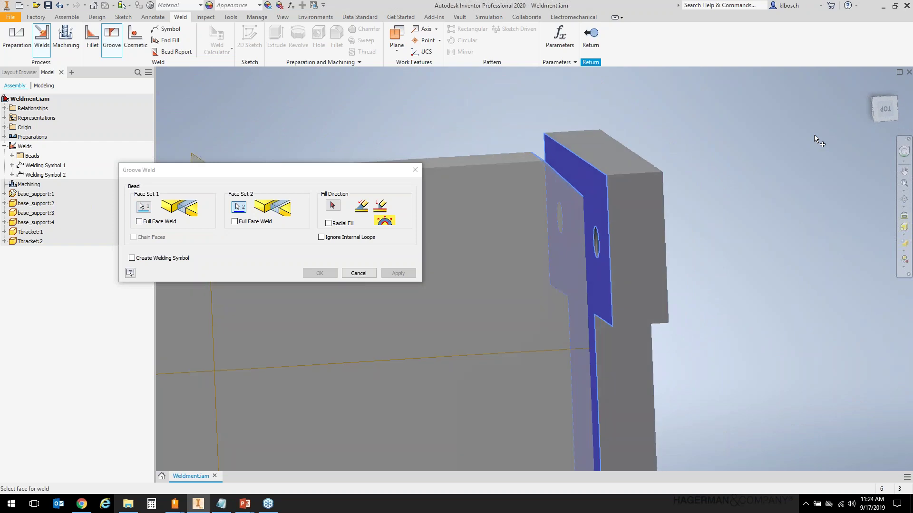
pyautogui.click(332, 208)
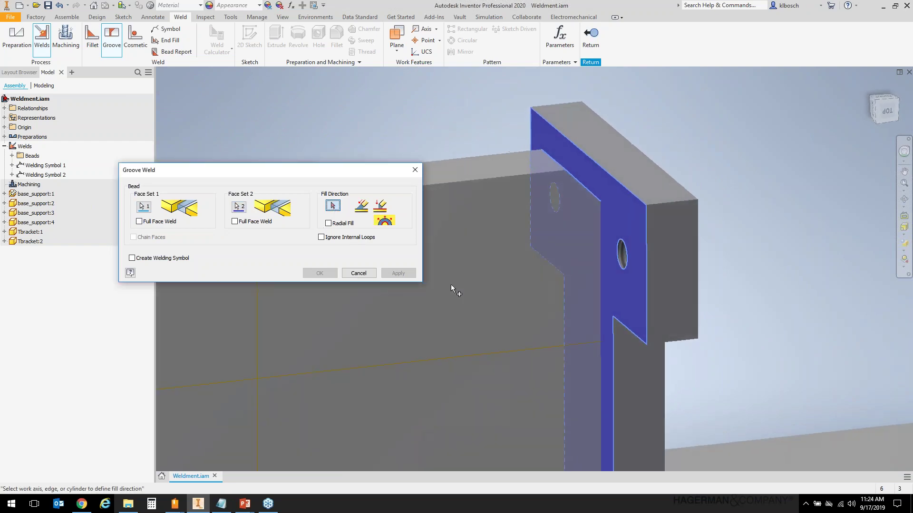
pyautogui.click(507, 183)
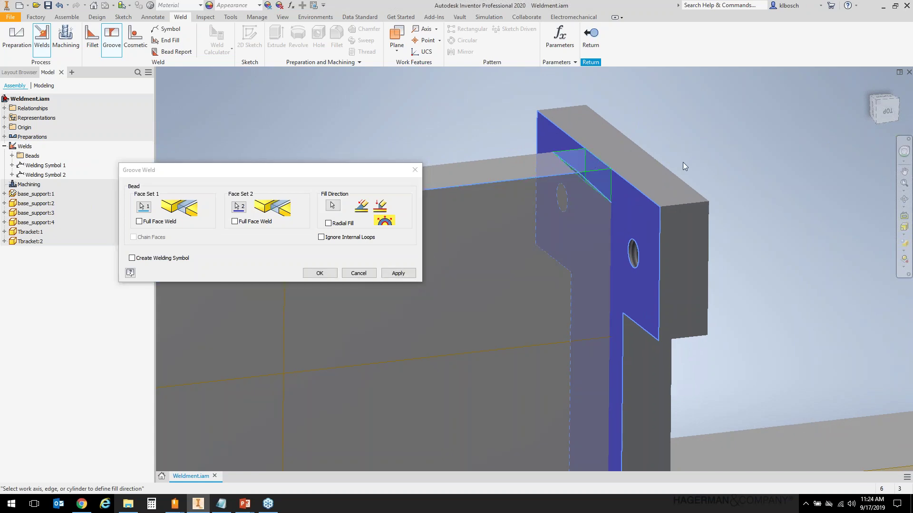
pyautogui.scroll(-3, 433, 313)
pyautogui.scroll(2, 556, 252)
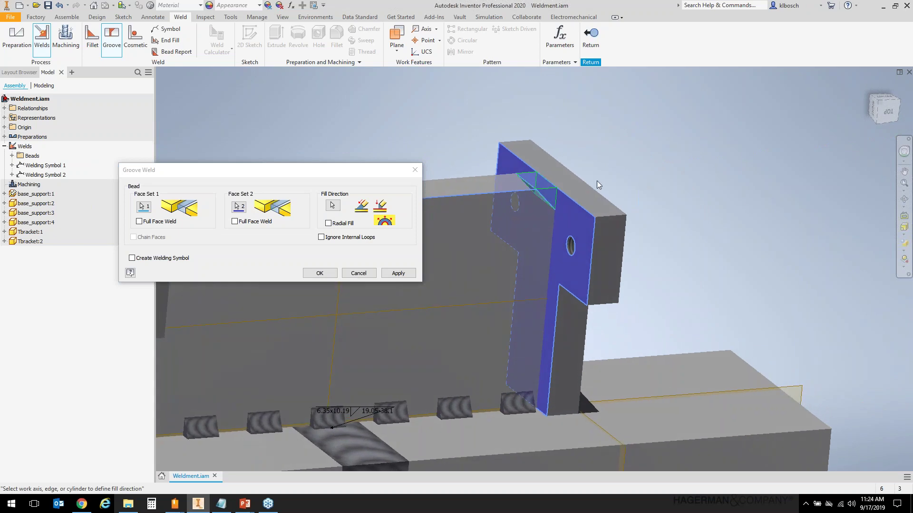
pyautogui.click(396, 274)
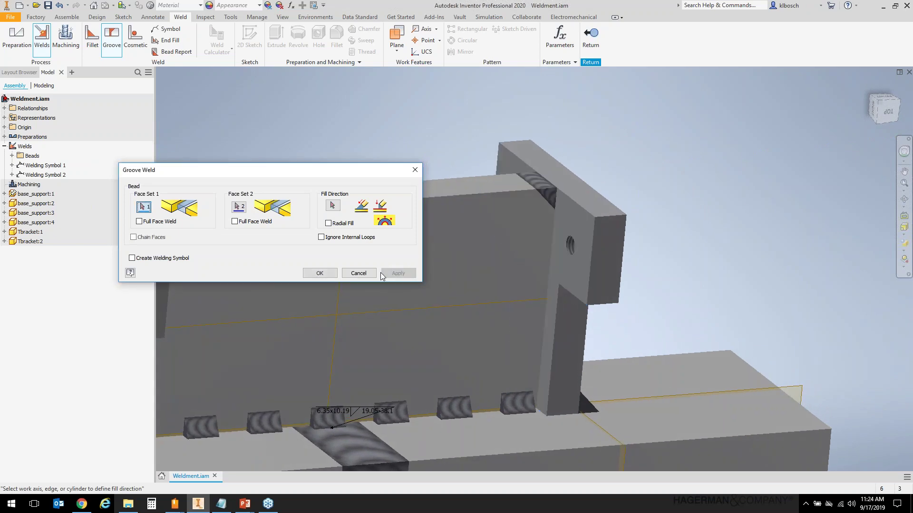
pyautogui.click(359, 274)
pyautogui.keyDown('shift'); pyautogui.moveTo(301, 271); pyautogui.dragTo(715, 168, button='middle'); pyautogui.keyUp('shift')
pyautogui.press('F5')
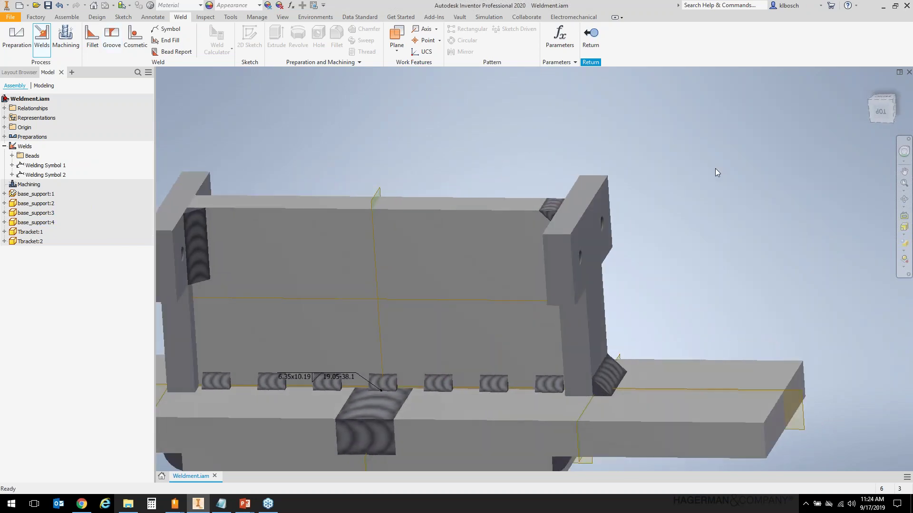
# Start a cosmetic weld in Loop mode, pick the loop at the plate's base, and keep Extents at All.
pyautogui.press('F5')
pyautogui.press('F5')
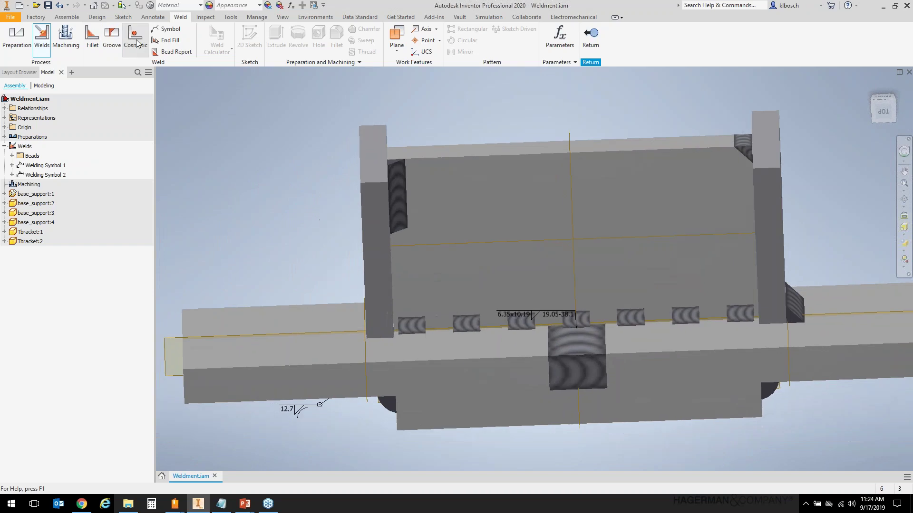
pyautogui.click(135, 42)
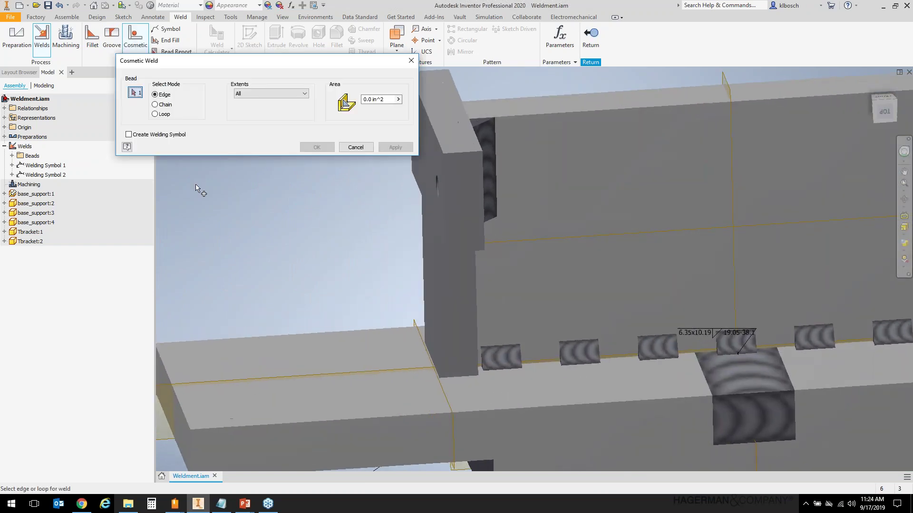
pyautogui.press('F5')
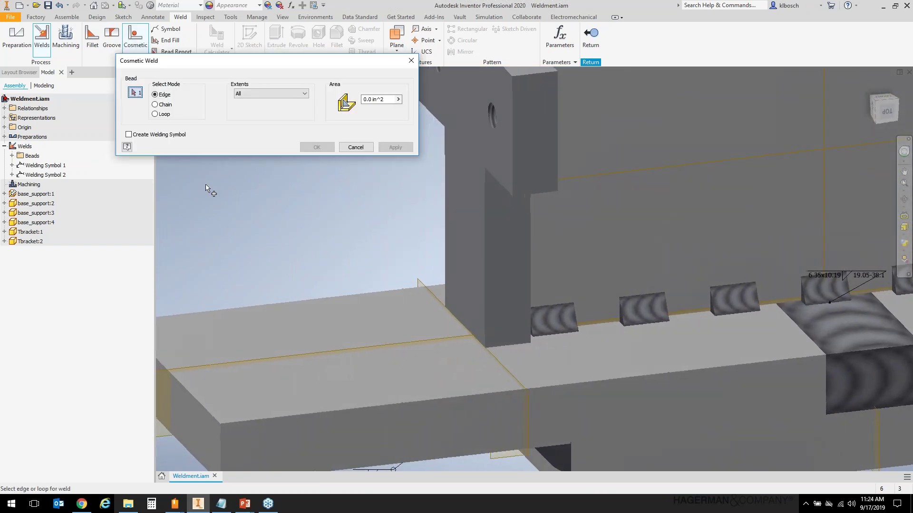
pyautogui.click(155, 114)
pyautogui.keyDown('shift'); pyautogui.moveTo(341, 288); pyautogui.dragTo(376, 332, button='middle'); pyautogui.keyUp('shift')
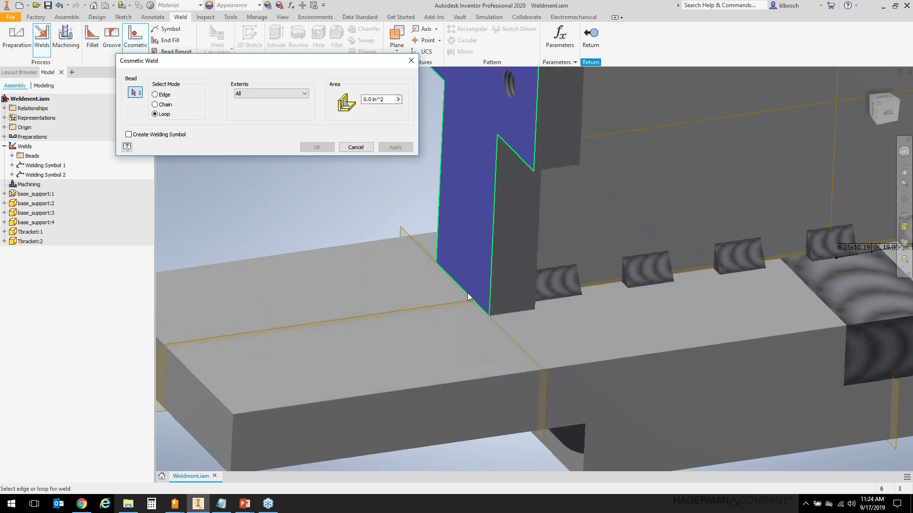
pyautogui.moveTo(467, 293)
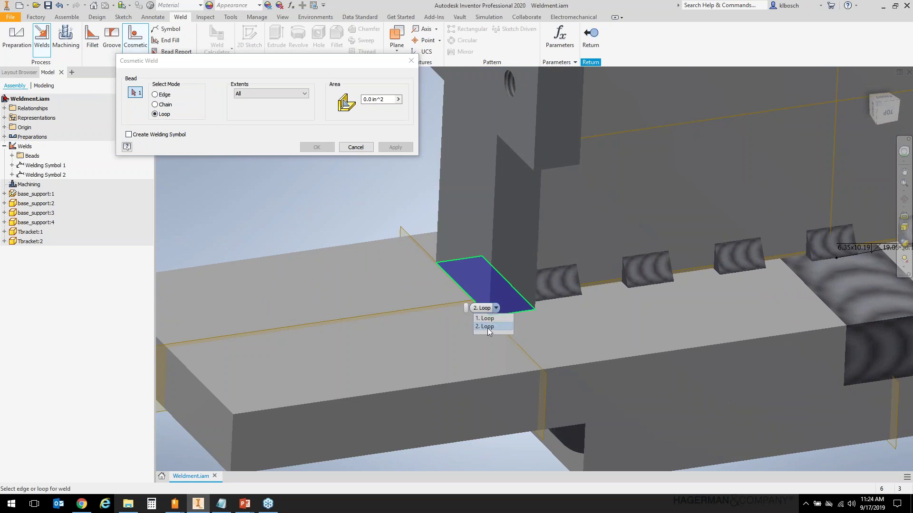
pyautogui.click(487, 327)
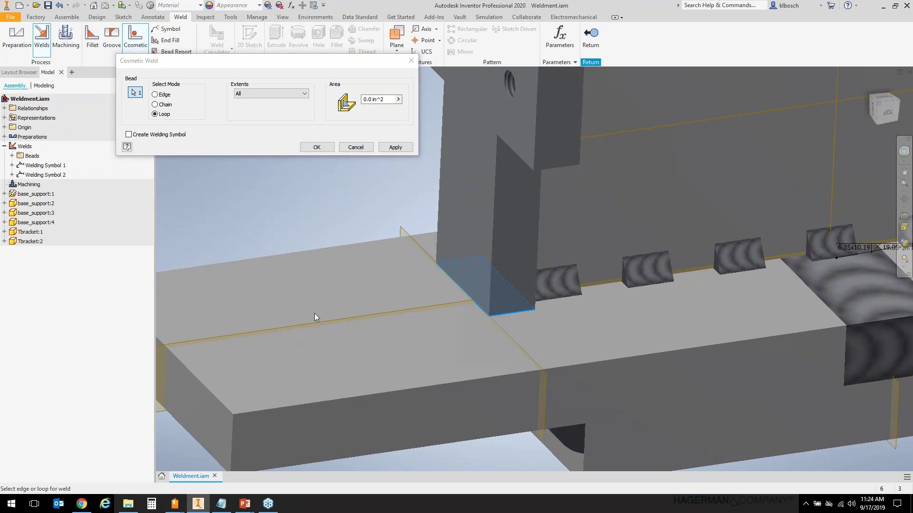
pyautogui.click(305, 94)
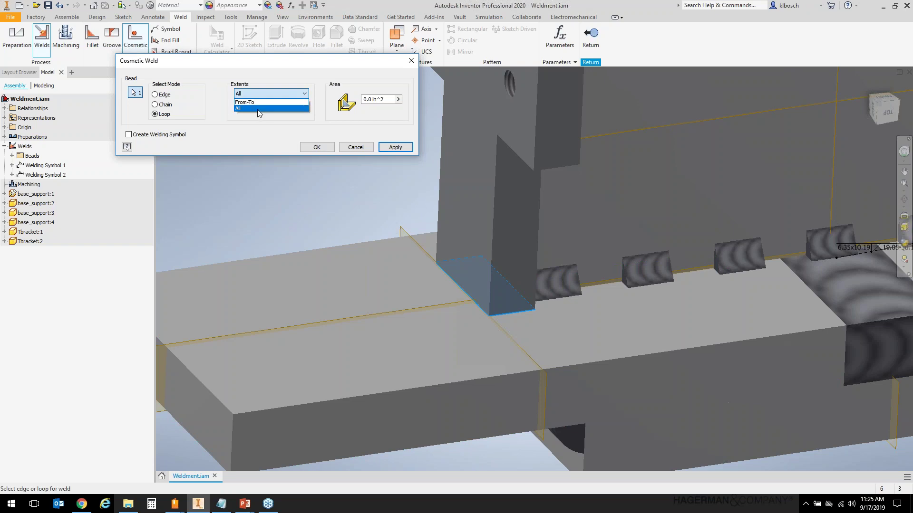
pyautogui.click(259, 108)
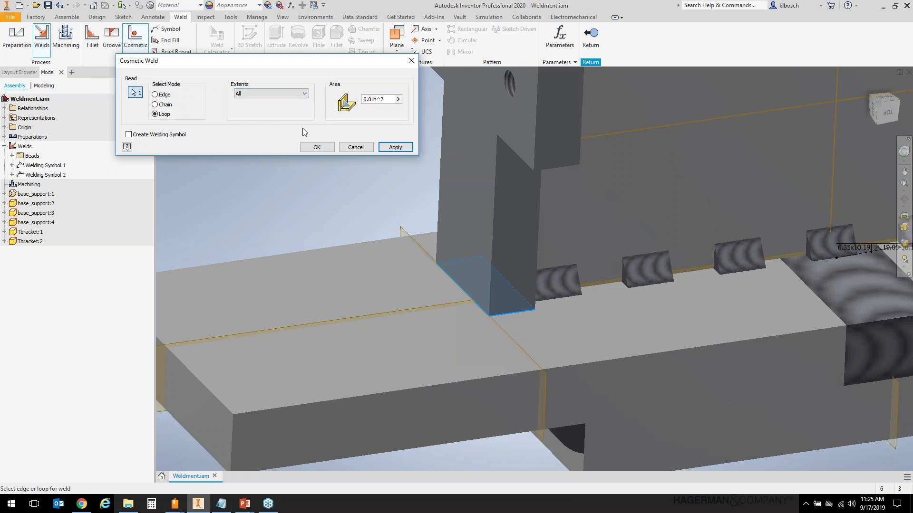
pyautogui.click(390, 98)
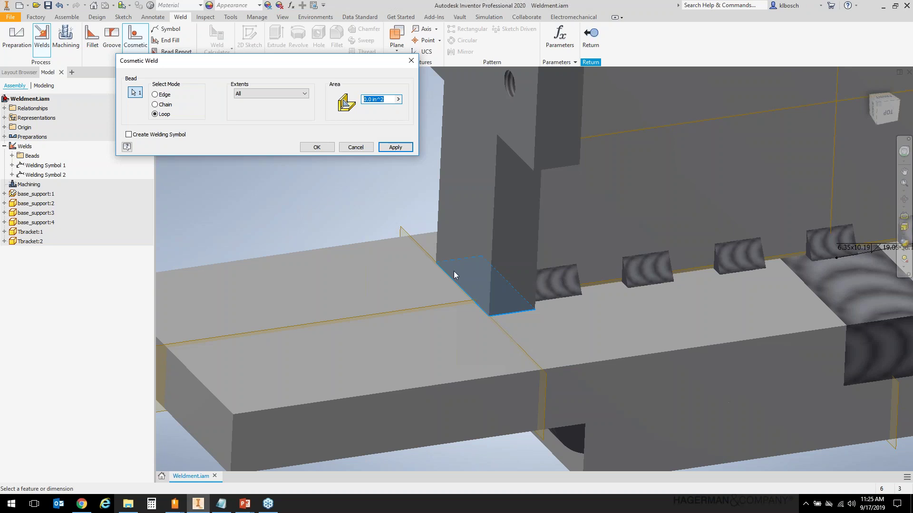
# Enable Create Welding Symbol, apply the cosmetic weld, and close the Cosmetic Weld dialog.
pyautogui.click(128, 134)
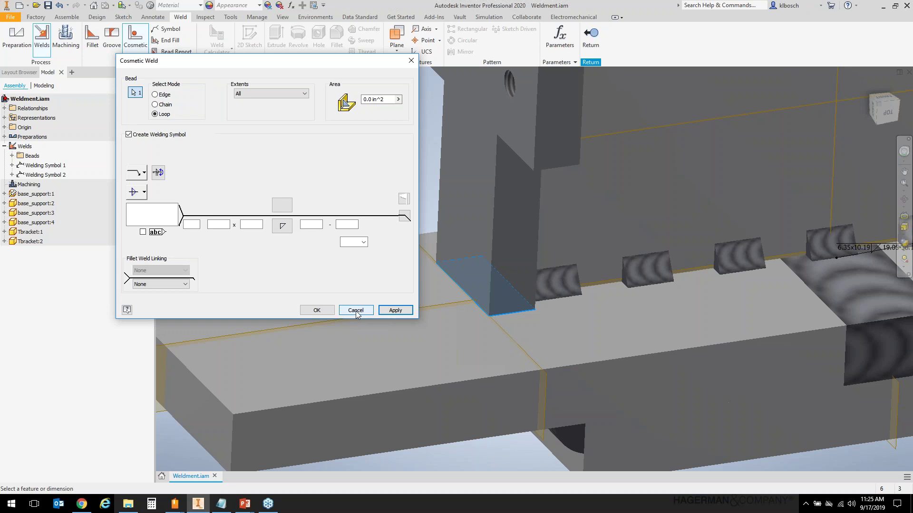
pyautogui.click(391, 310)
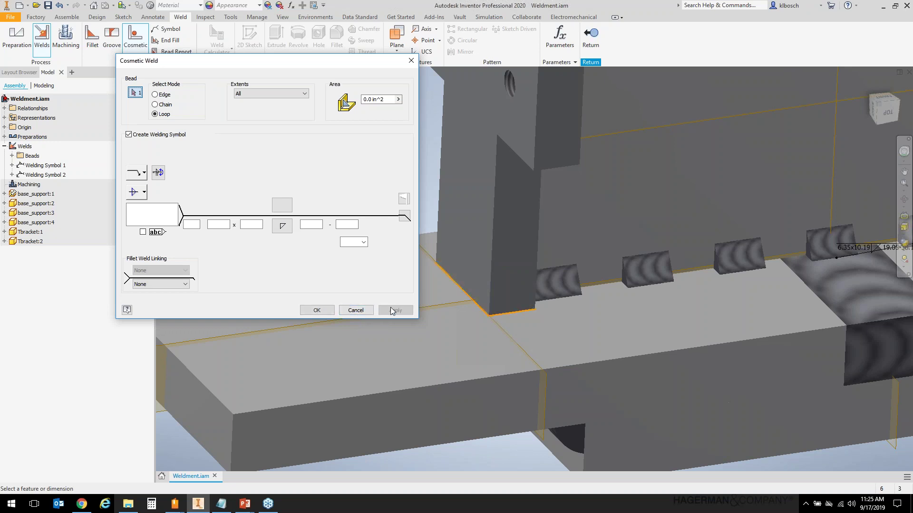
pyautogui.click(356, 310)
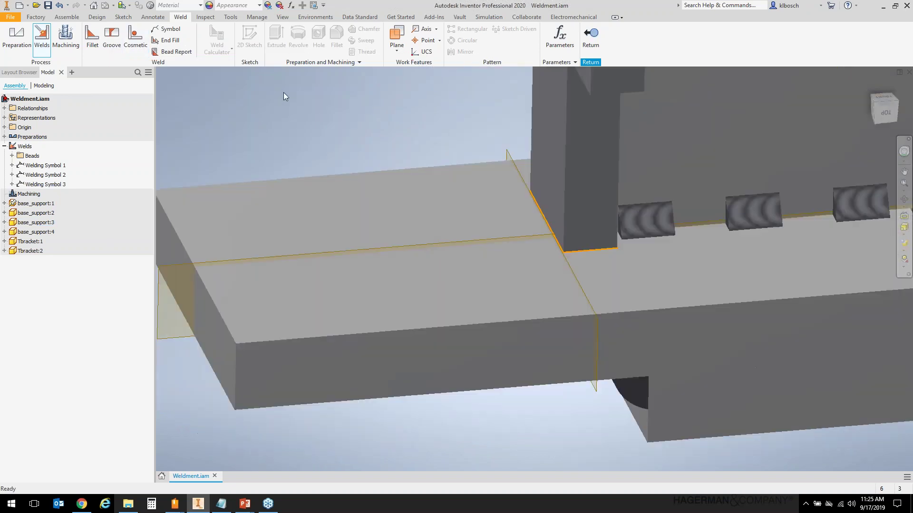
pyautogui.scroll(6, 281, 95)
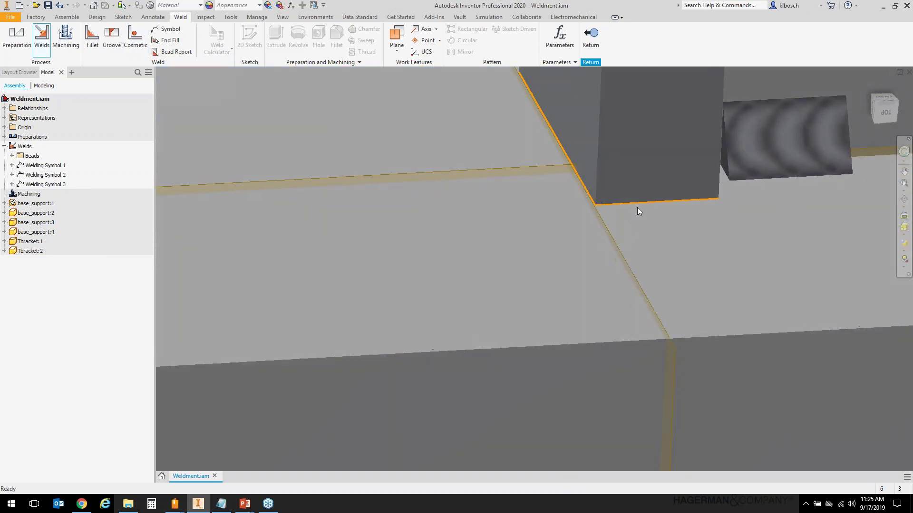
pyautogui.scroll(-4, 656, 213)
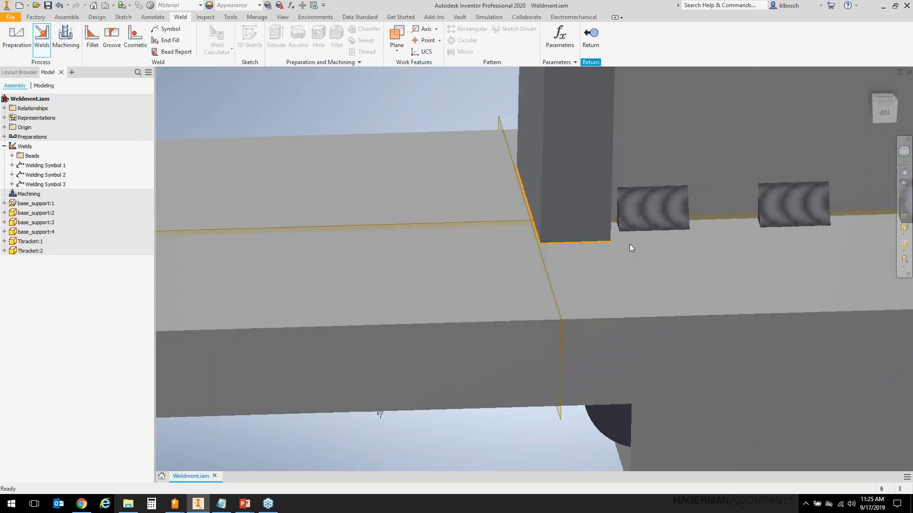
pyautogui.scroll(-5, 629, 244)
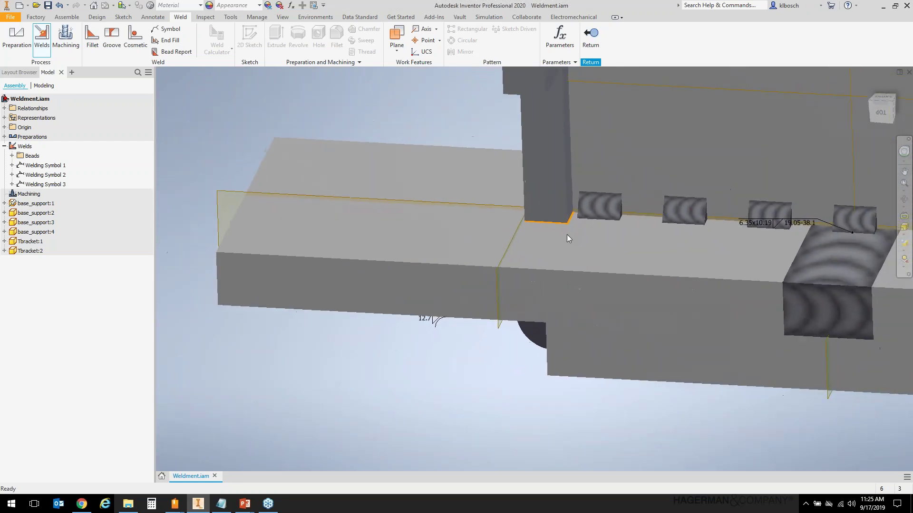
pyautogui.scroll(-7, 567, 235)
pyautogui.keyDown('shift'); pyautogui.moveTo(860, 260); pyautogui.dragTo(233, 115, button='middle'); pyautogui.keyUp('shift')
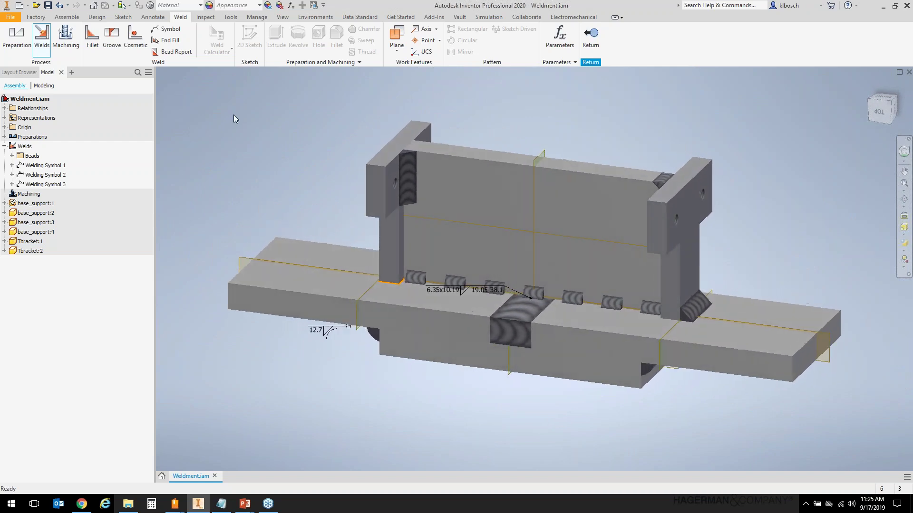
# In Machining, place a hole on base_support:4 dimensioned 254/2 and 127/2 from the plate edges.
pyautogui.click(65, 43)
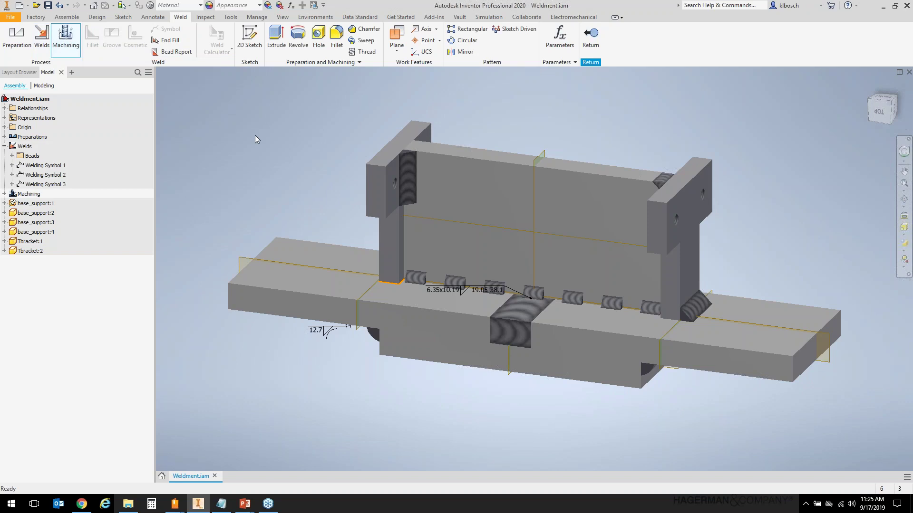
pyautogui.click(506, 206)
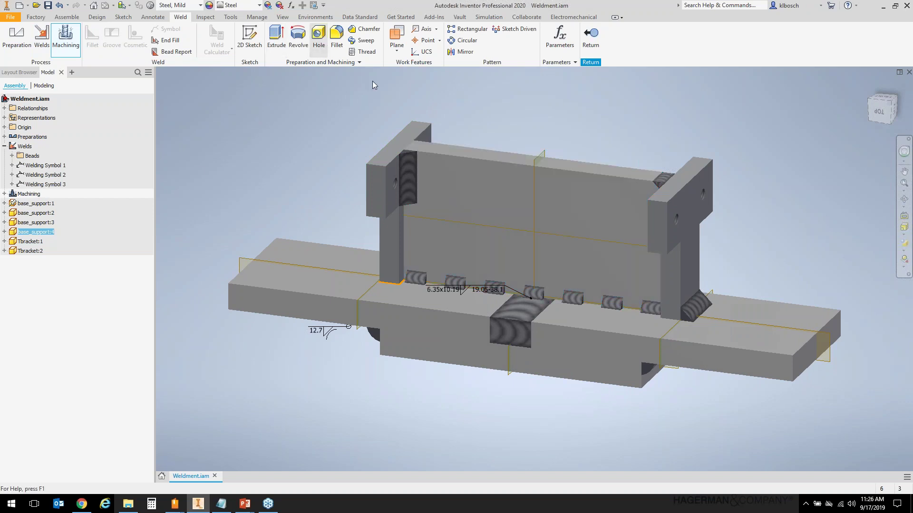
pyautogui.click(319, 37)
pyautogui.click(510, 211)
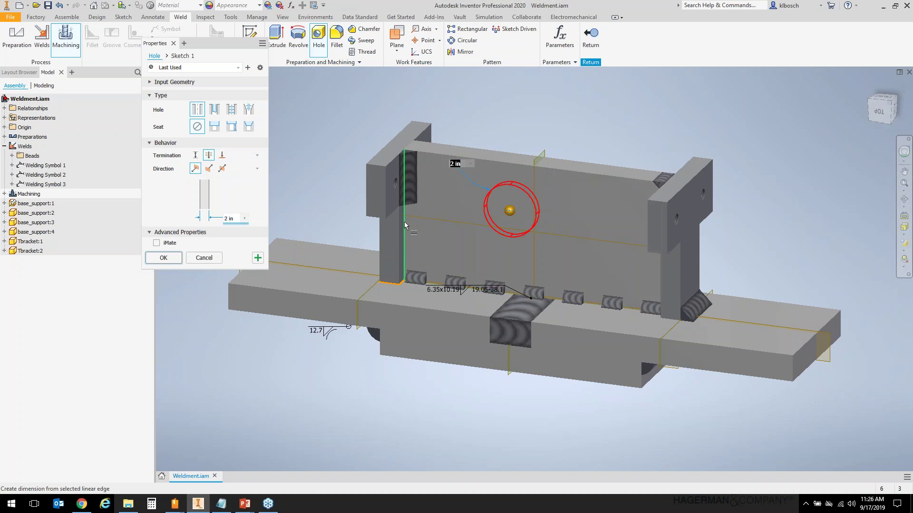
pyautogui.click(404, 229)
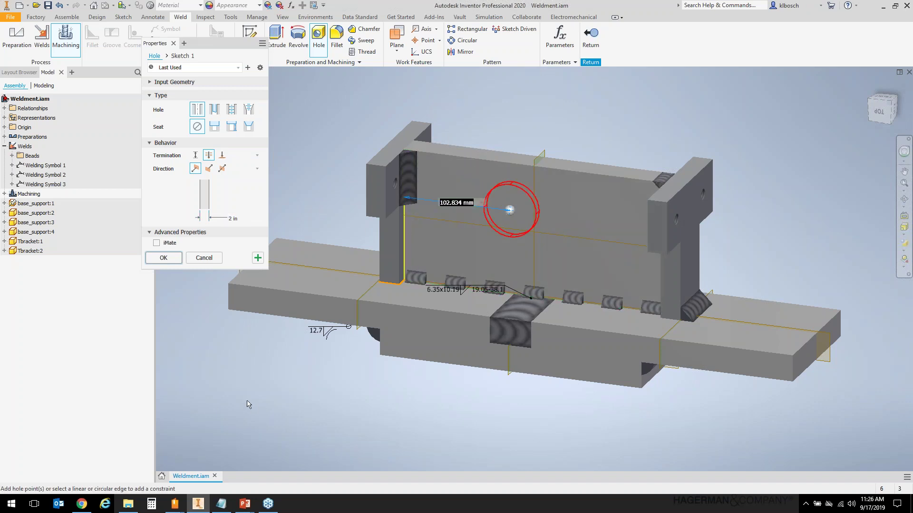
pyautogui.write('254')
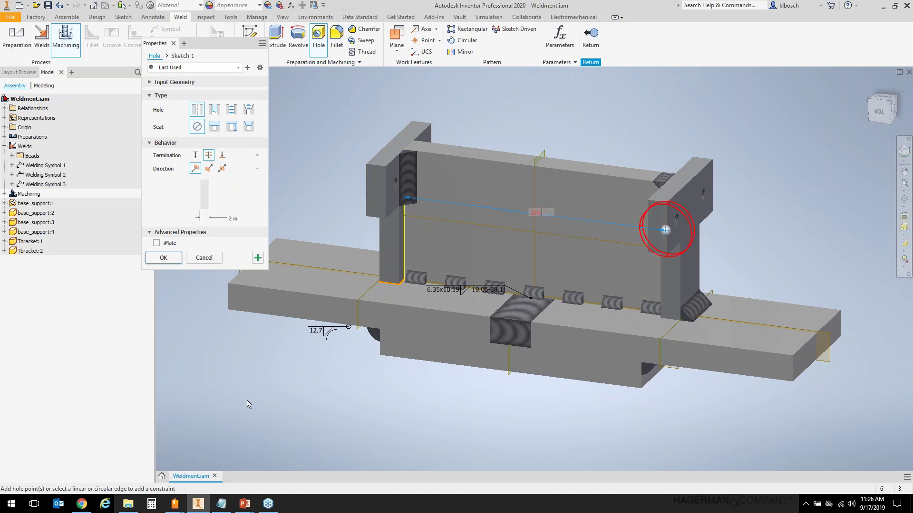
pyautogui.write('/2')
pyautogui.press('Return')
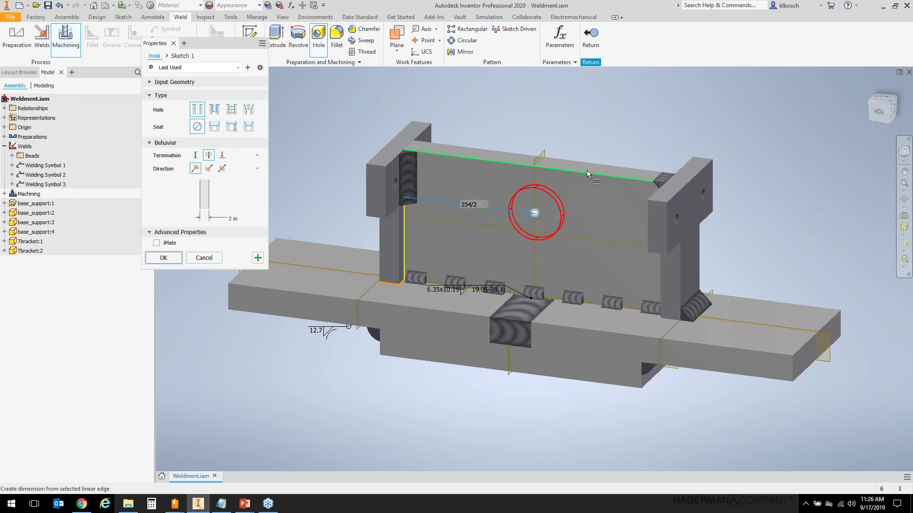
pyautogui.click(586, 171)
pyautogui.write('127/2')
pyautogui.press('Return')
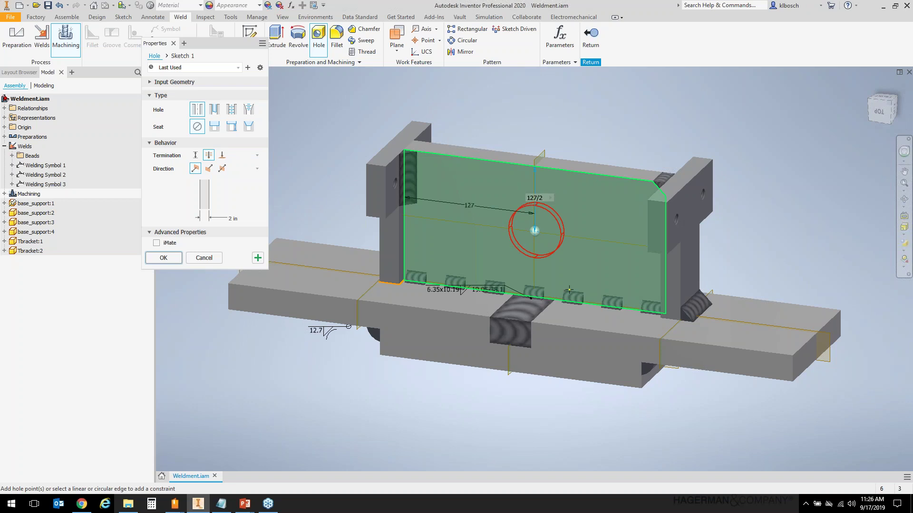
# Make it a full-depth tapped ANSI Metric M16x2 6H hole and create it.
pyautogui.click(232, 110)
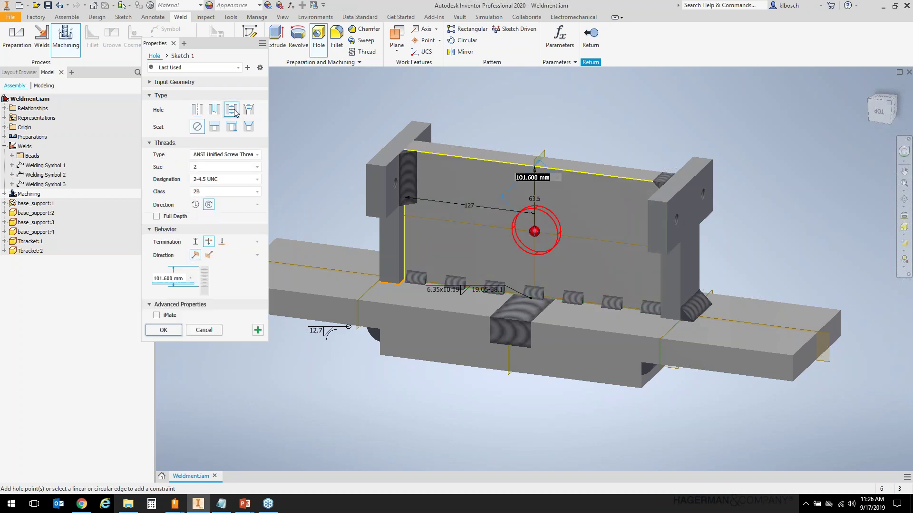
pyautogui.click(222, 156)
pyautogui.click(220, 176)
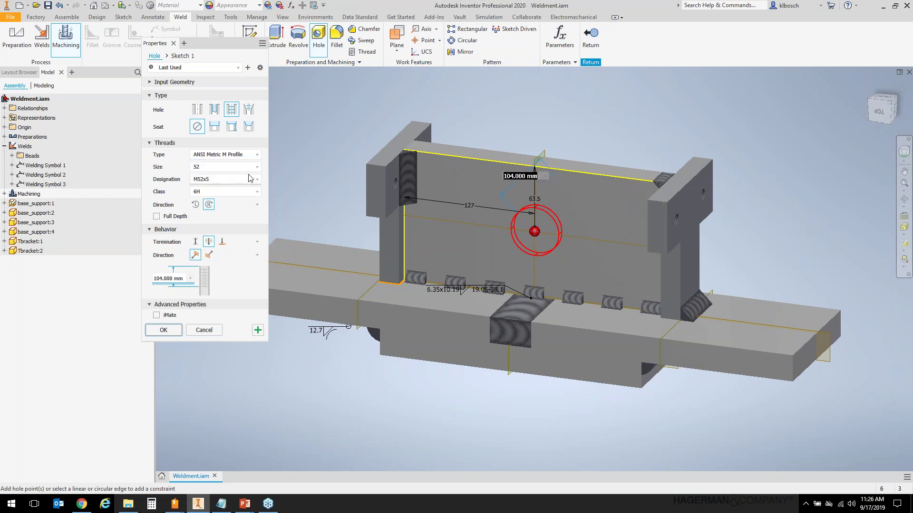
pyautogui.click(214, 167)
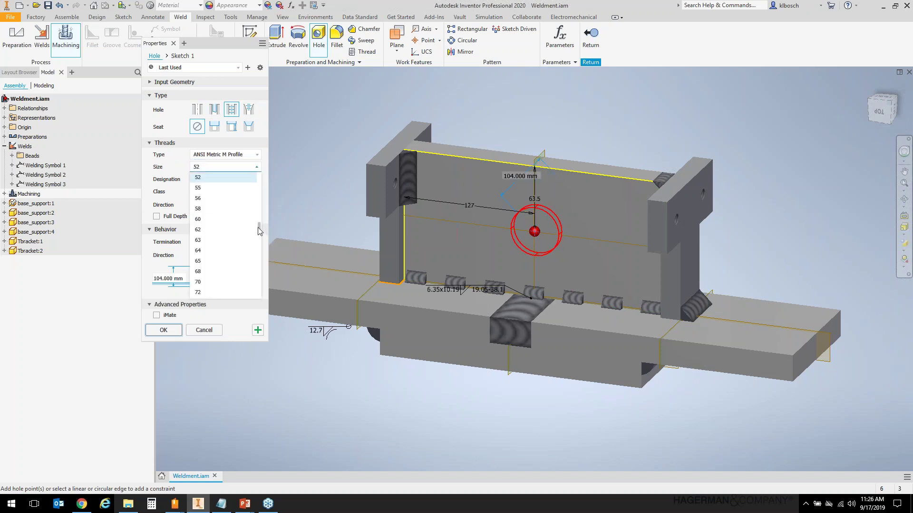
pyautogui.moveTo(258, 227); pyautogui.dragTo(259, 209)
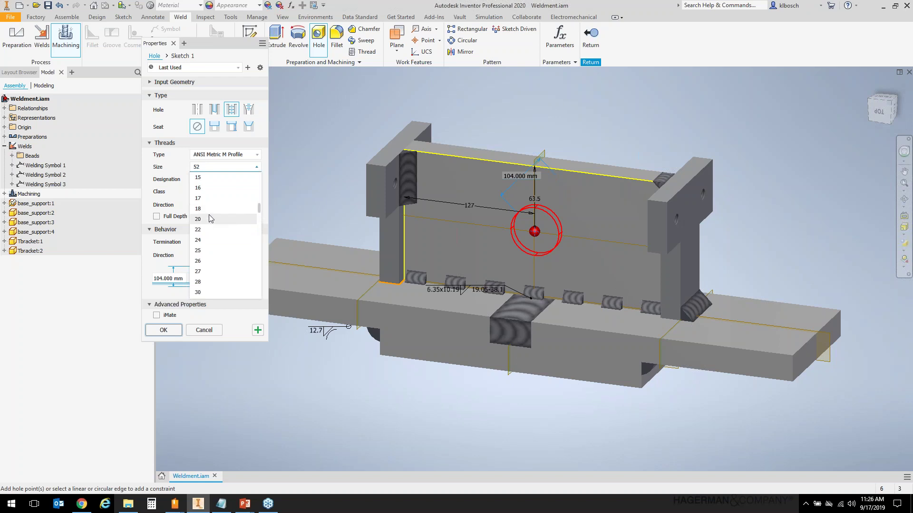
pyautogui.click(209, 188)
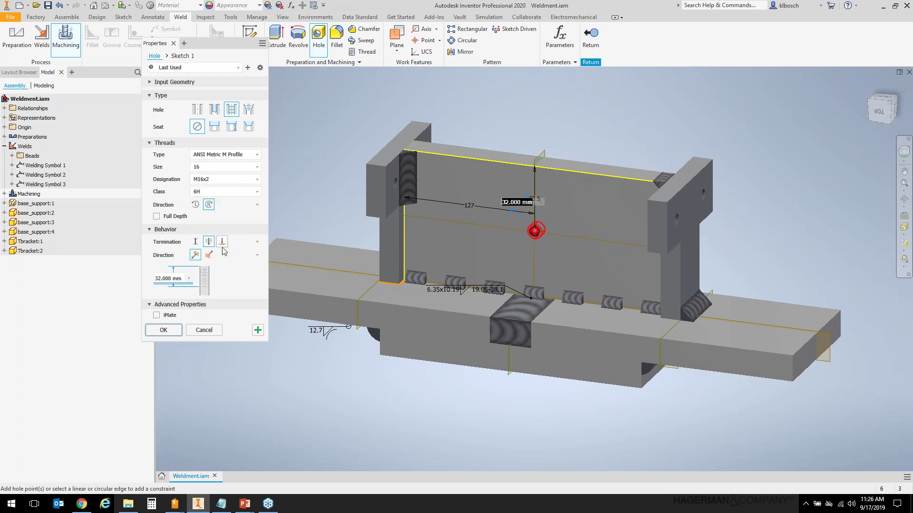
pyautogui.click(157, 217)
pyautogui.moveTo(206, 50); pyautogui.dragTo(269, 81)
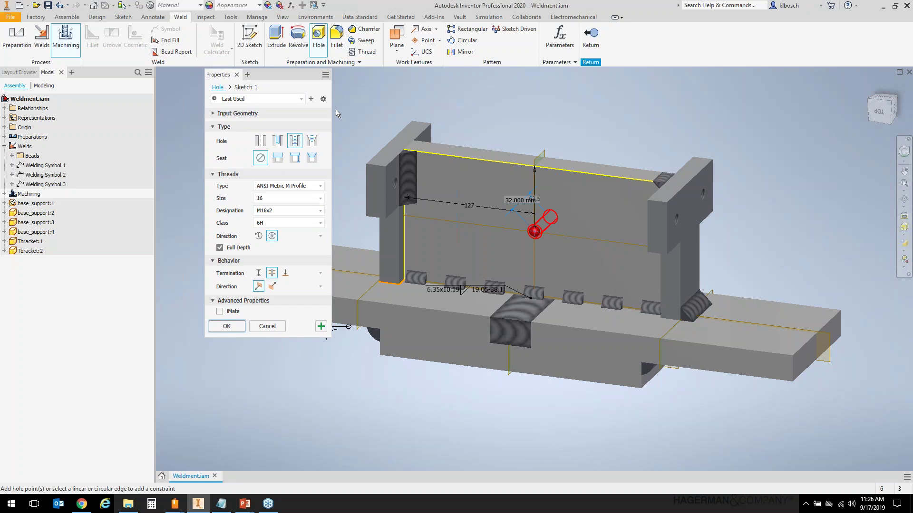
pyautogui.click(226, 327)
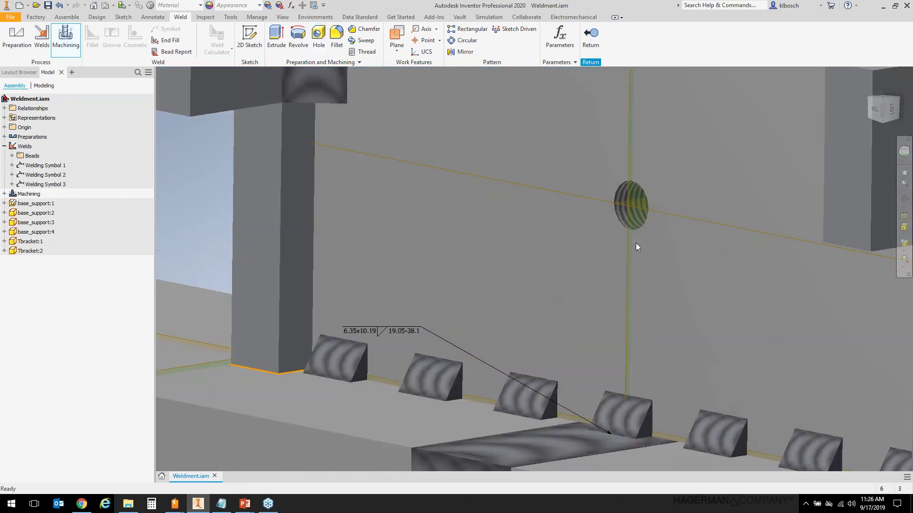
# Return the view to home and exit the Machining stage.
pyautogui.scroll(3, 664, 198)
pyautogui.scroll(-5, 453, 328)
pyautogui.keyDown('shift'); pyautogui.moveTo(453, 328); pyautogui.dragTo(411, 344, button='middle'); pyautogui.keyUp('shift')
pyautogui.press('F6')
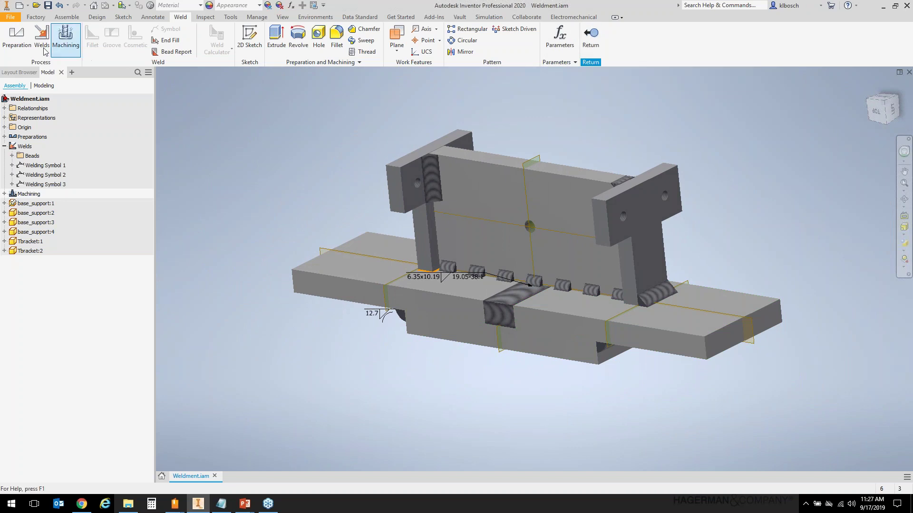
pyautogui.click(590, 34)
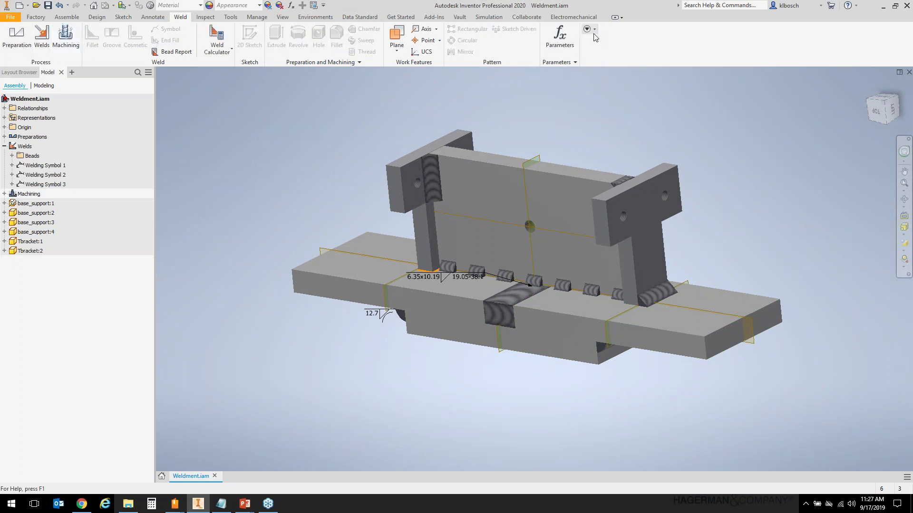
# Expand Machining, Preparations and Hole 1 in the browser.
pyautogui.click(4, 194)
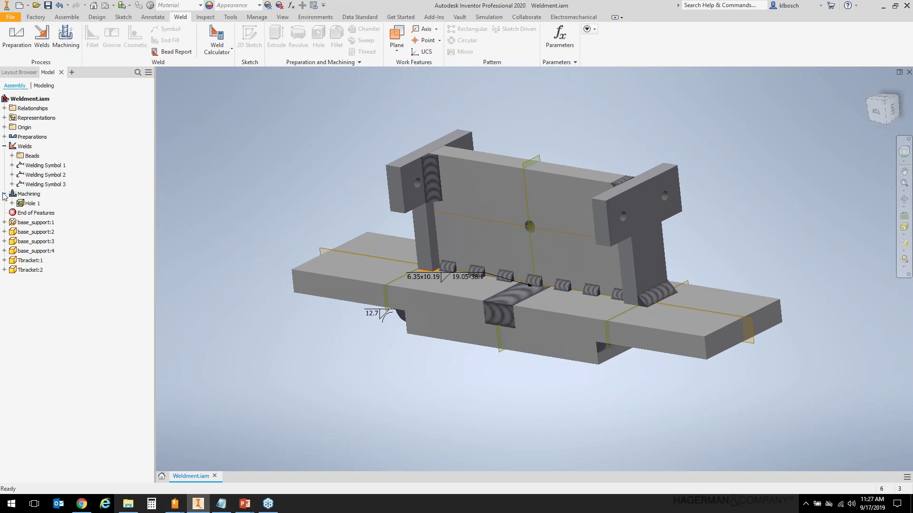
pyautogui.click(5, 137)
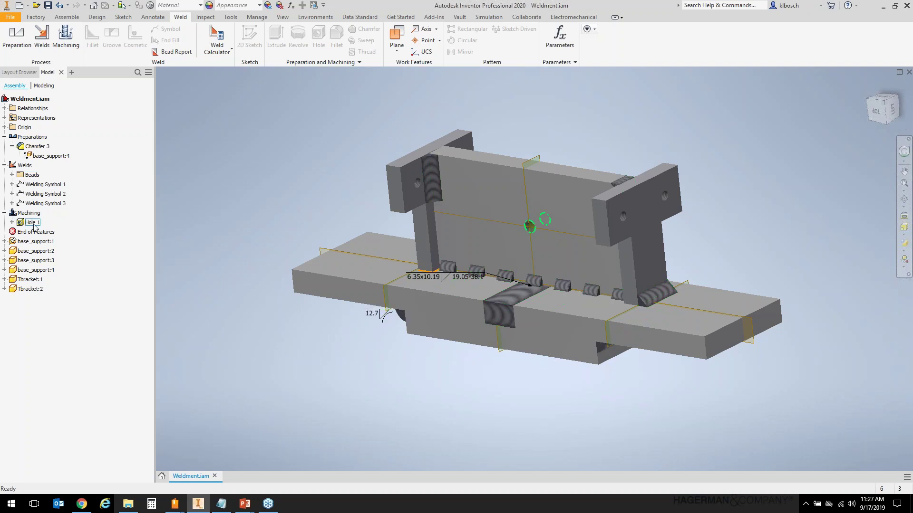
pyautogui.click(12, 222)
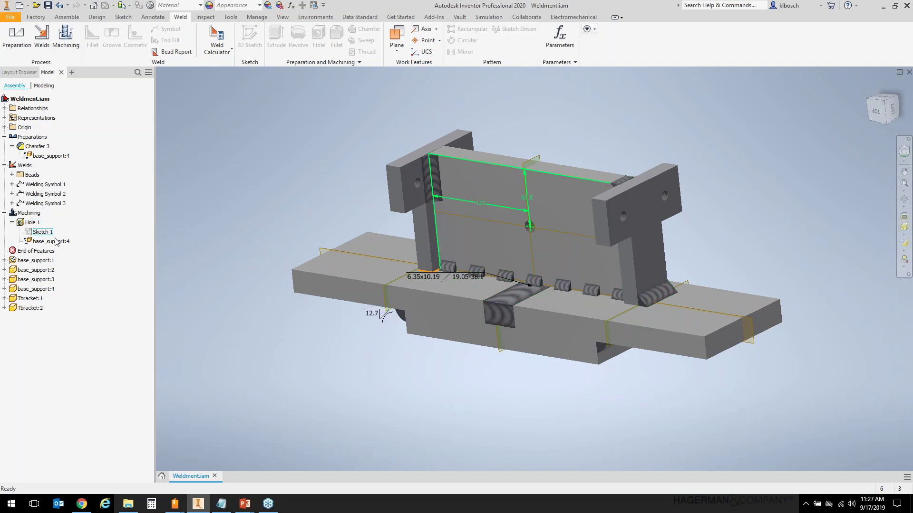
pyautogui.scroll(2, 210, 220)
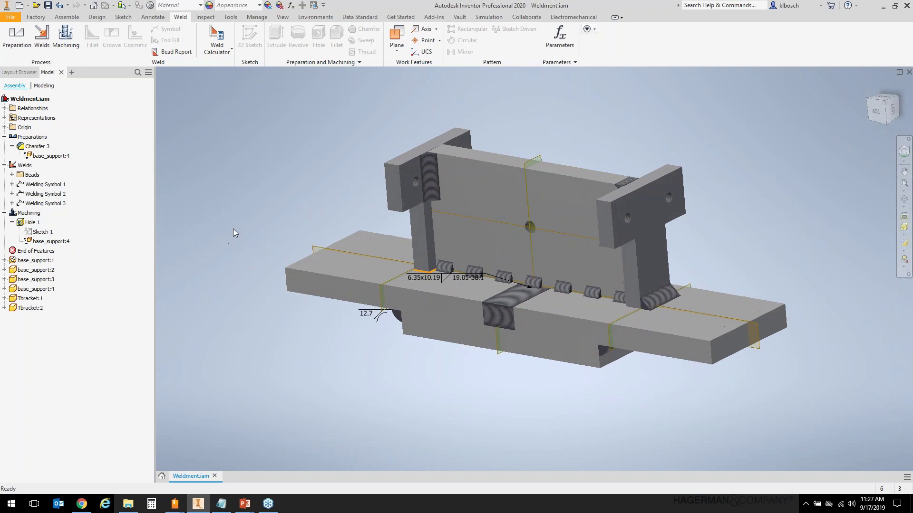
# Open the base_support back plate as its own part and orbit it, ending at its home view.
pyautogui.rightClick(497, 205)
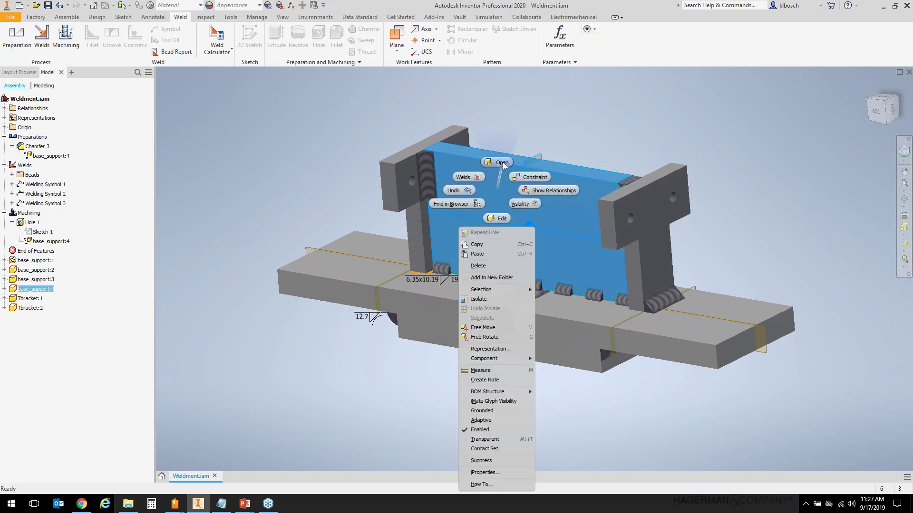
pyautogui.click(502, 164)
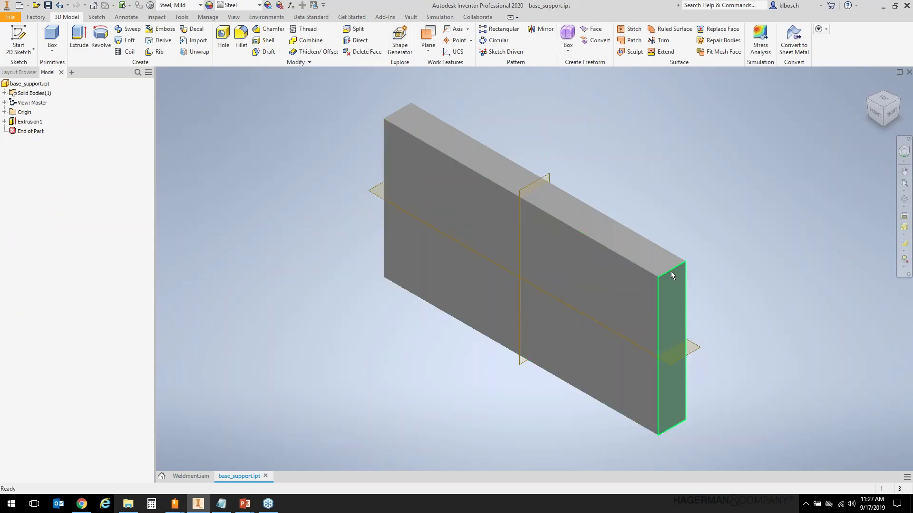
pyautogui.keyDown('shift'); pyautogui.moveTo(512, 284); pyautogui.dragTo(335, 317, button='middle'); pyautogui.keyUp('shift')
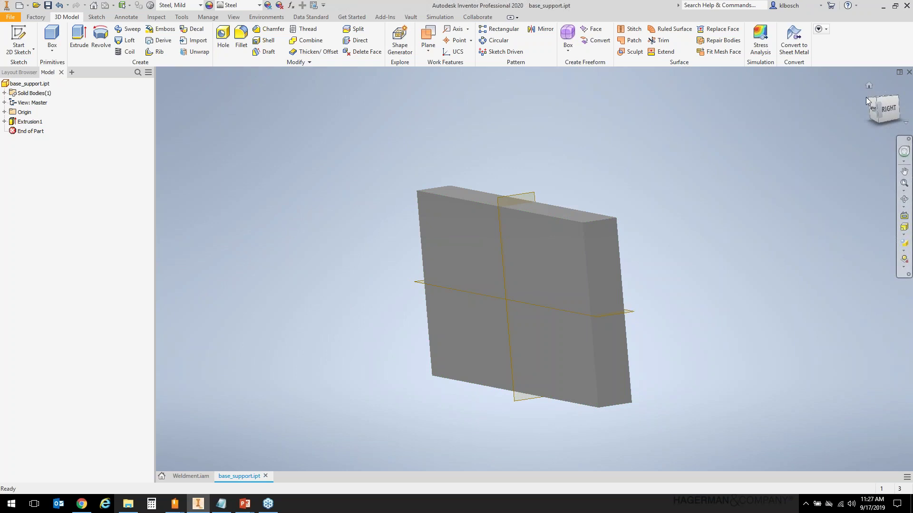
pyautogui.click(868, 86)
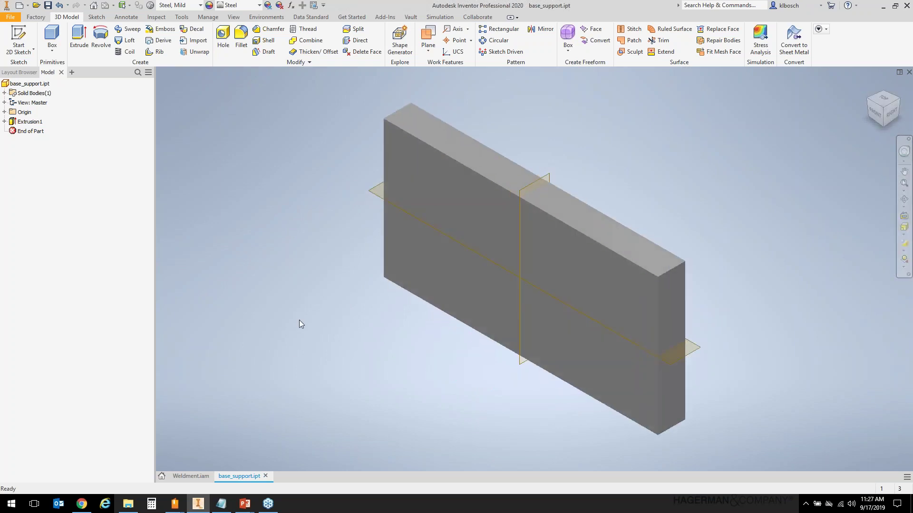
# Back in Weldment.iam, view it from front, bottom, top and isometric, then start a new file.
pyautogui.click(190, 475)
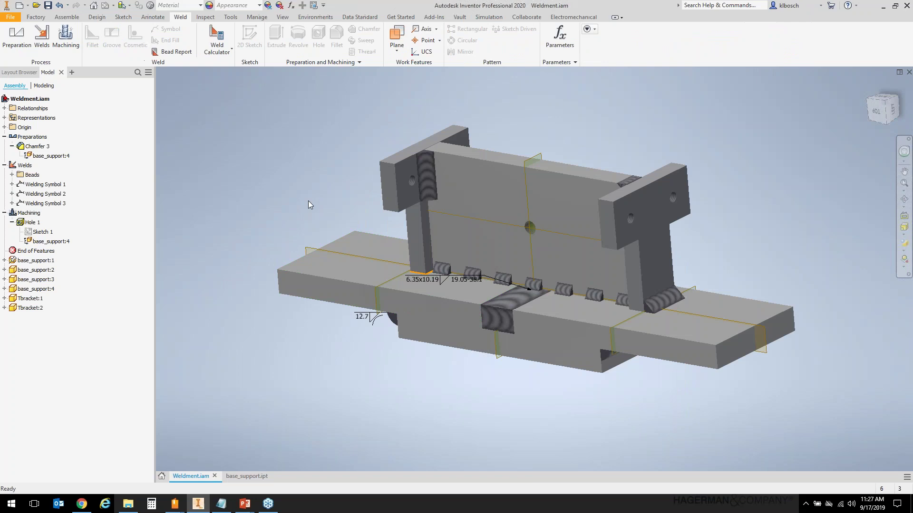
pyautogui.click(867, 87)
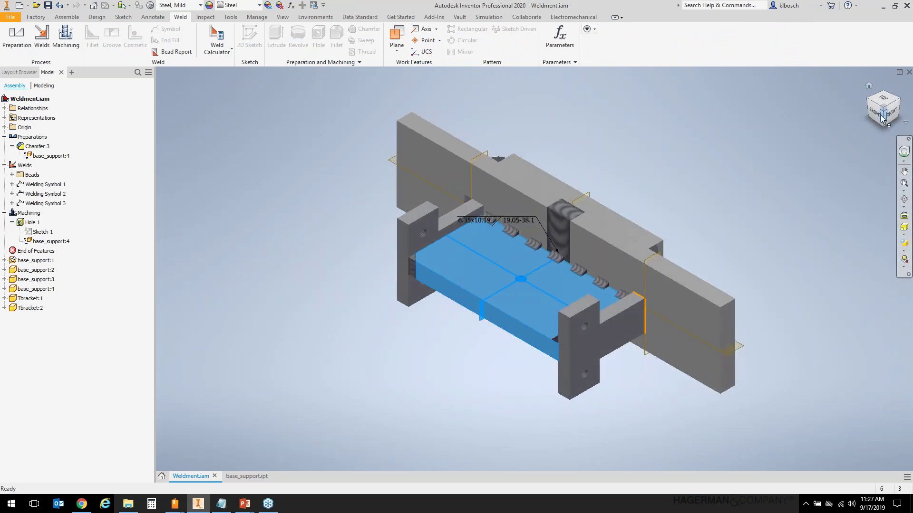
pyautogui.click(876, 115)
pyautogui.click(882, 125)
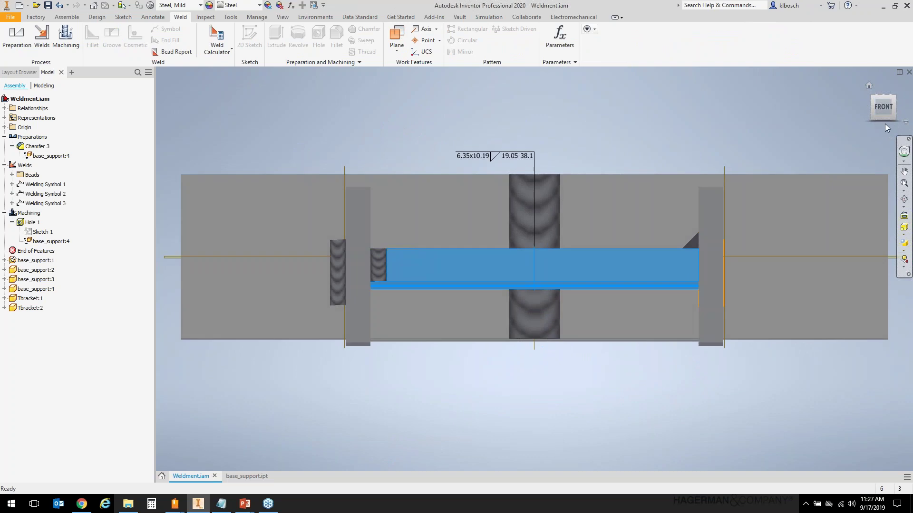
pyautogui.click(901, 109)
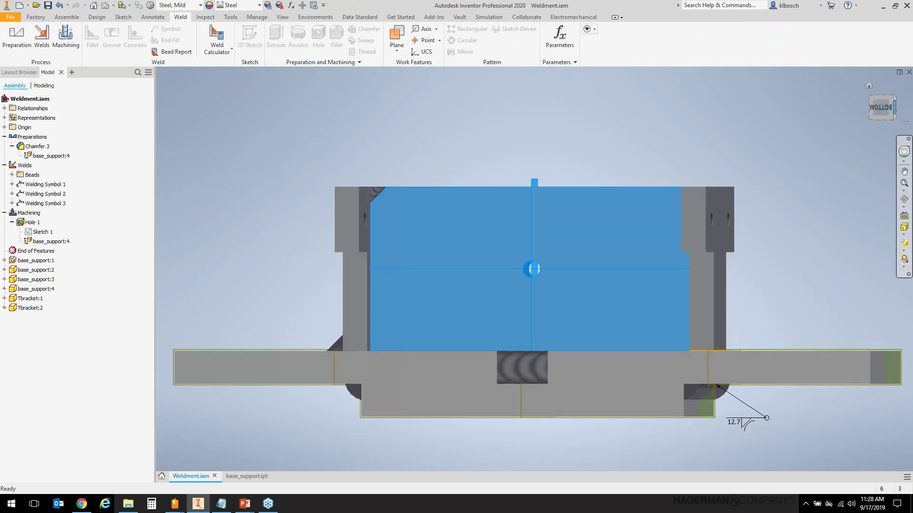
pyautogui.click(897, 98)
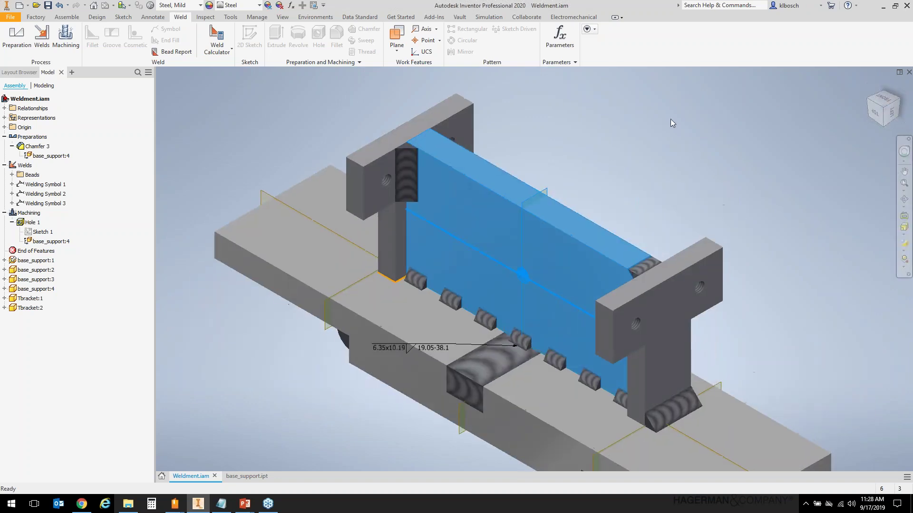
pyautogui.scroll(-3, 671, 101)
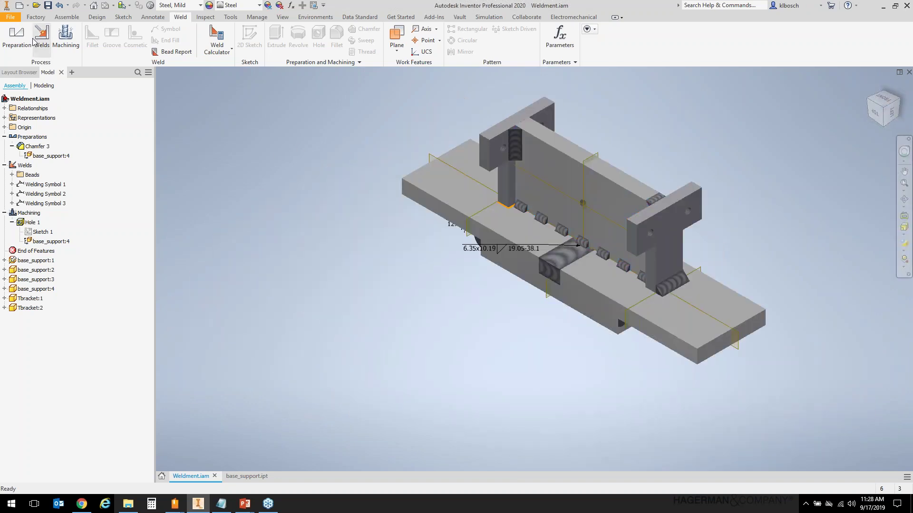
pyautogui.click(20, 5)
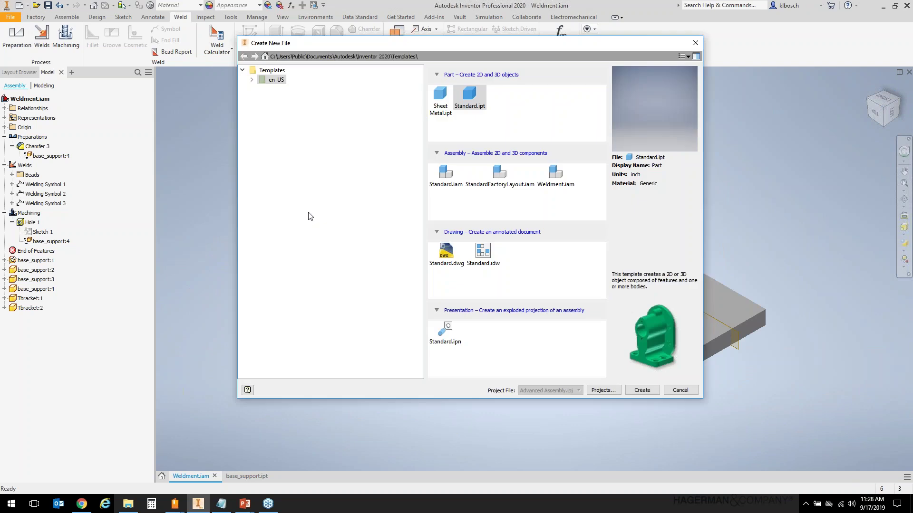
# Create a new drawing from Standard.idw and begin a base view of the weldment.
pyautogui.click(489, 258)
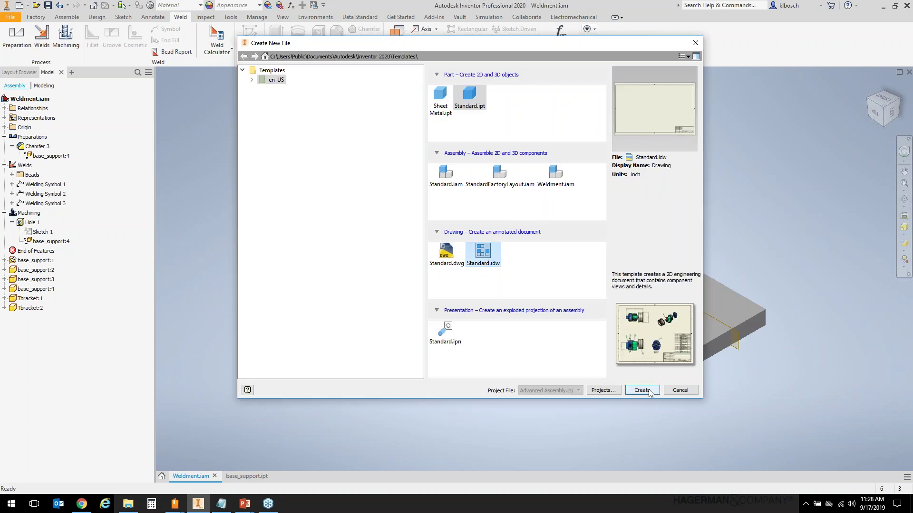
pyautogui.click(642, 390)
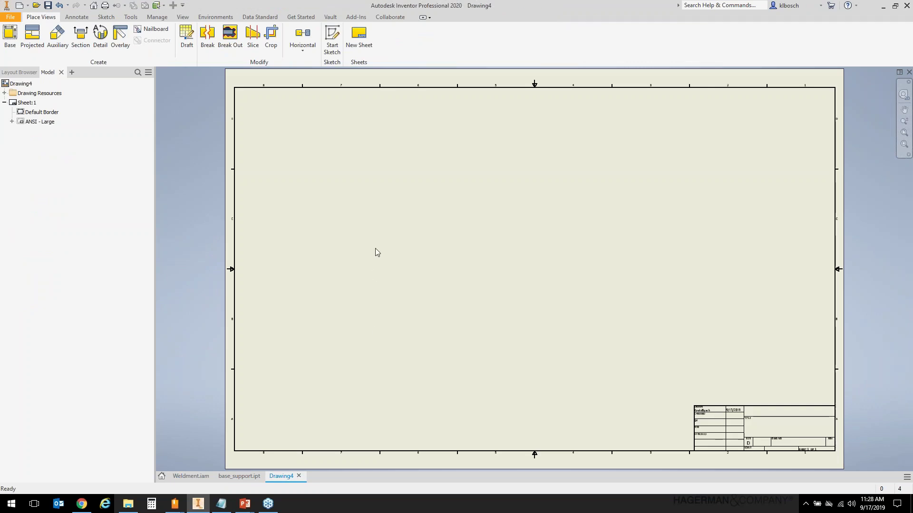
pyautogui.rightClick(362, 239)
pyautogui.click(362, 210)
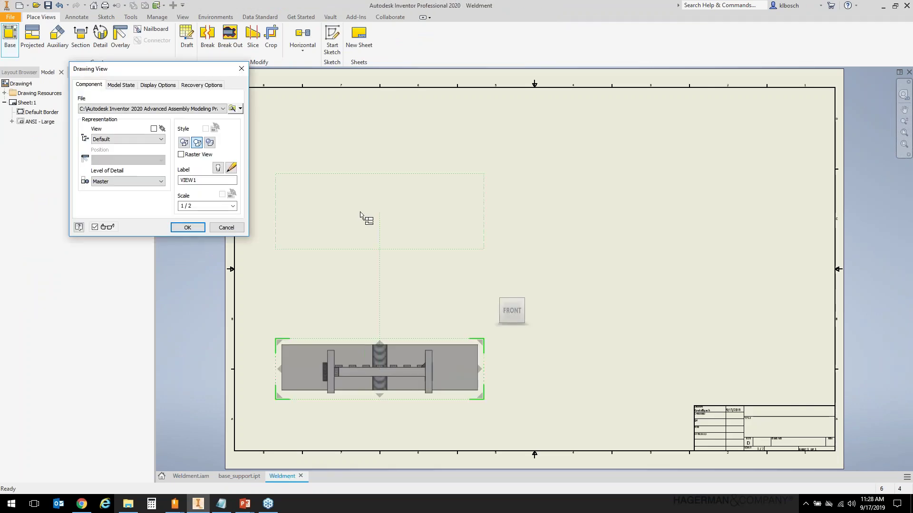
# Orient the view isometrically, move it to upper-middle, set Weldment state to Assembly, and place it.
pyautogui.click(512, 328)
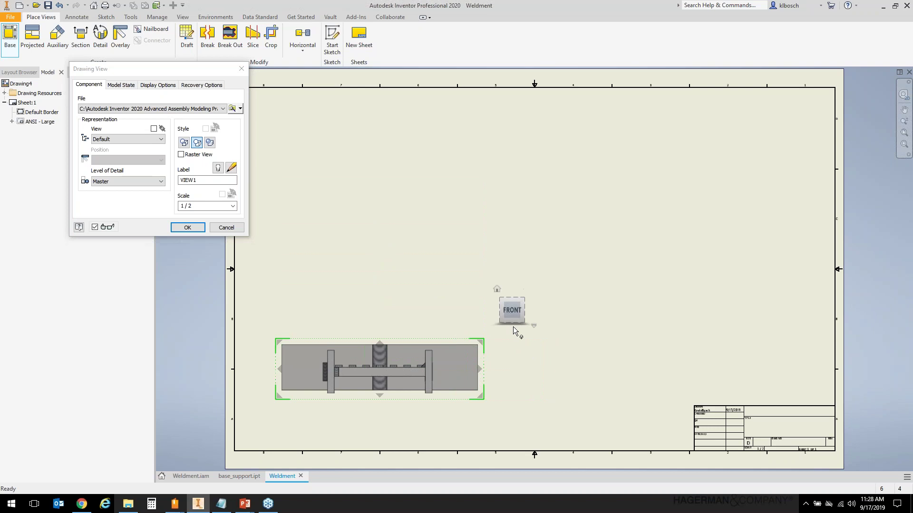
pyautogui.click(523, 300)
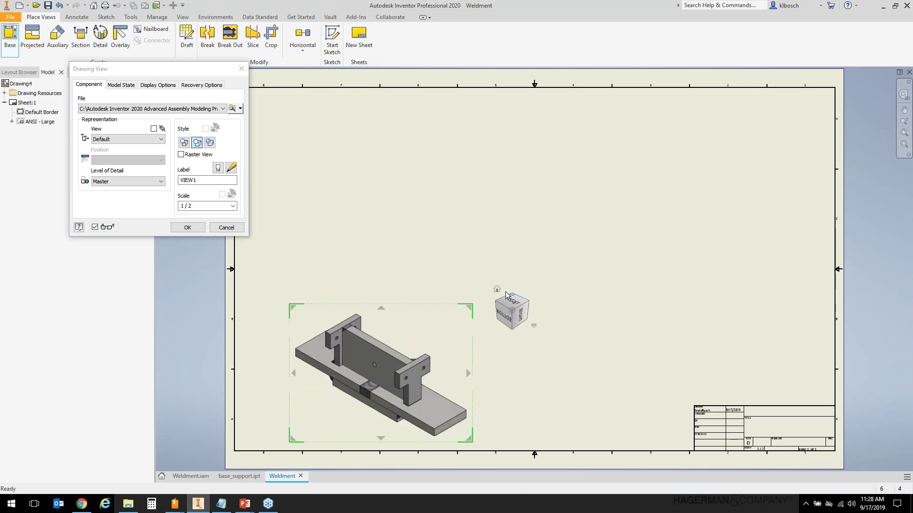
pyautogui.click(499, 307)
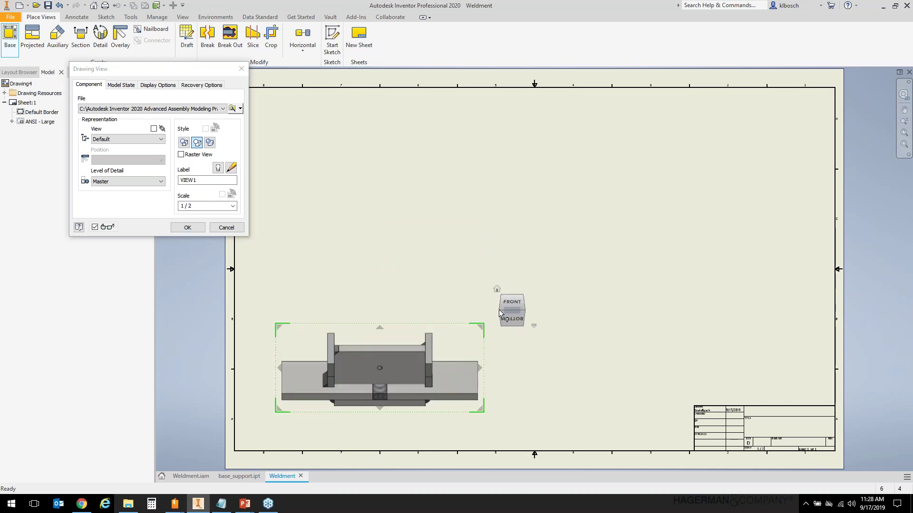
pyautogui.click(501, 310)
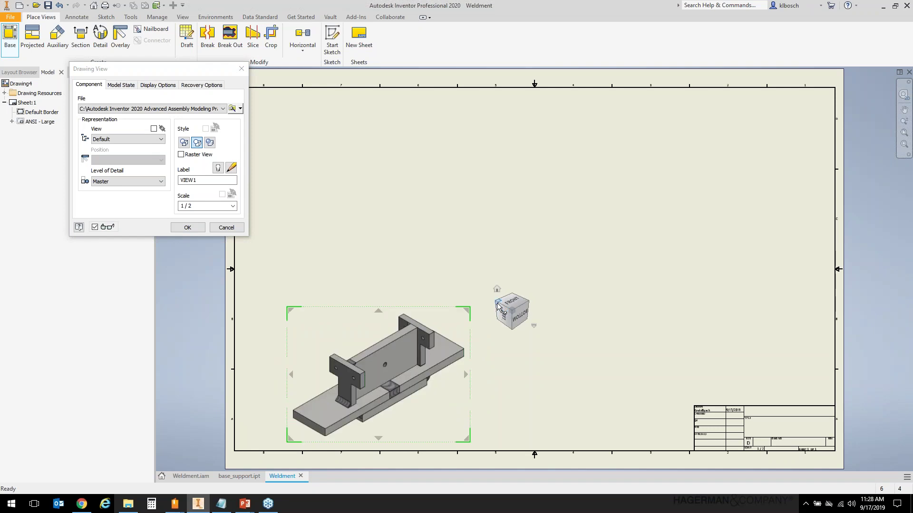
pyautogui.click(498, 306)
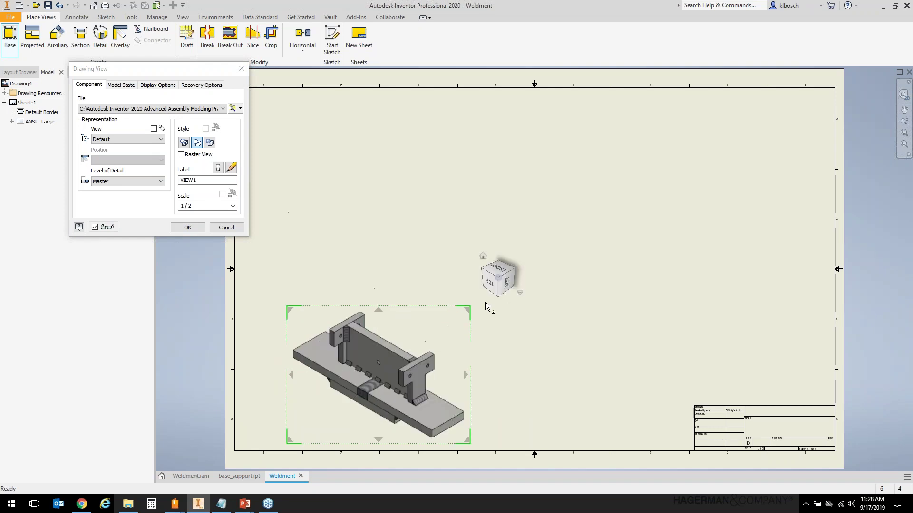
pyautogui.click(480, 277)
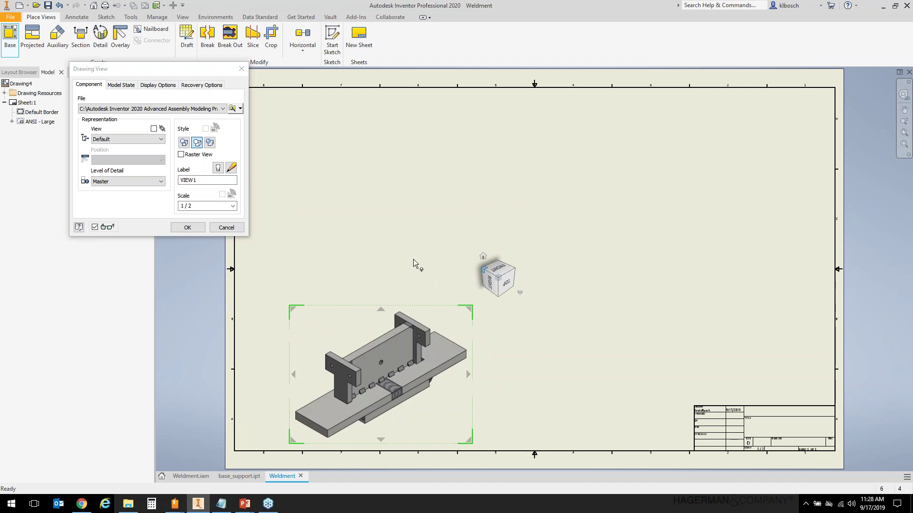
pyautogui.moveTo(374, 332); pyautogui.dragTo(378, 206)
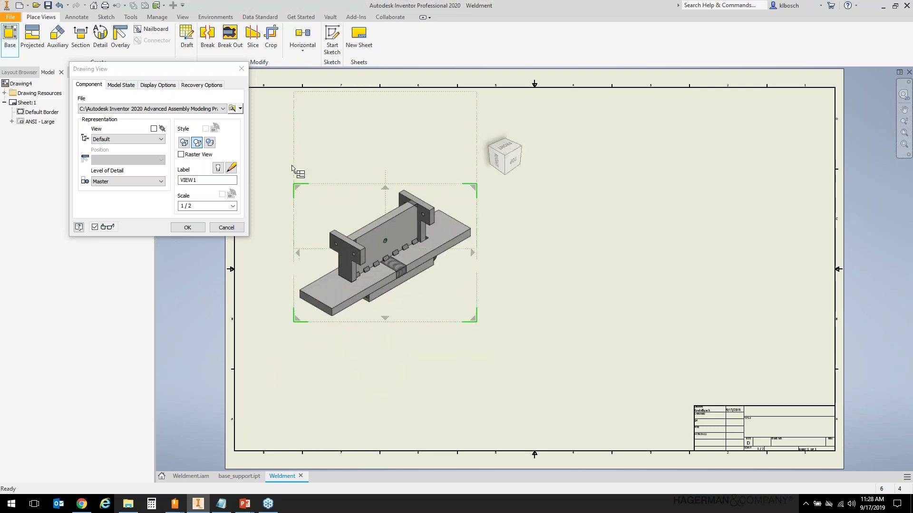
pyautogui.click(126, 87)
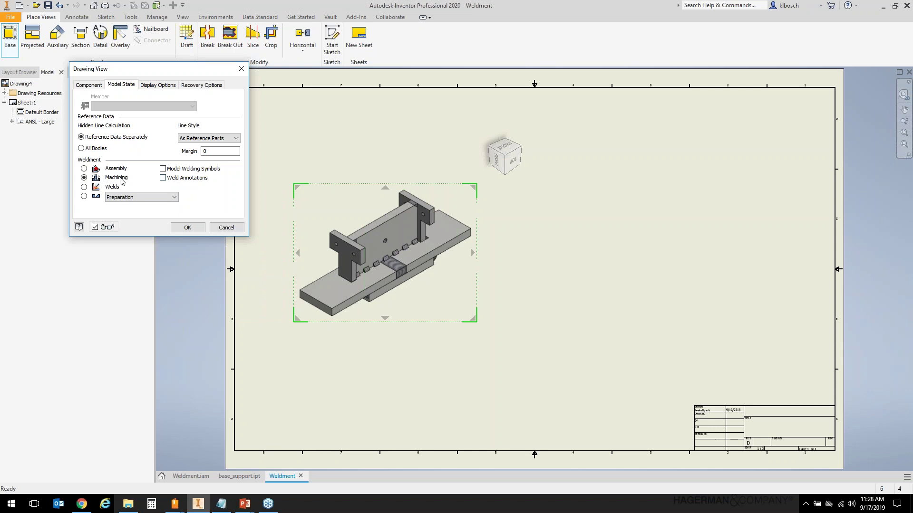
pyautogui.click(84, 169)
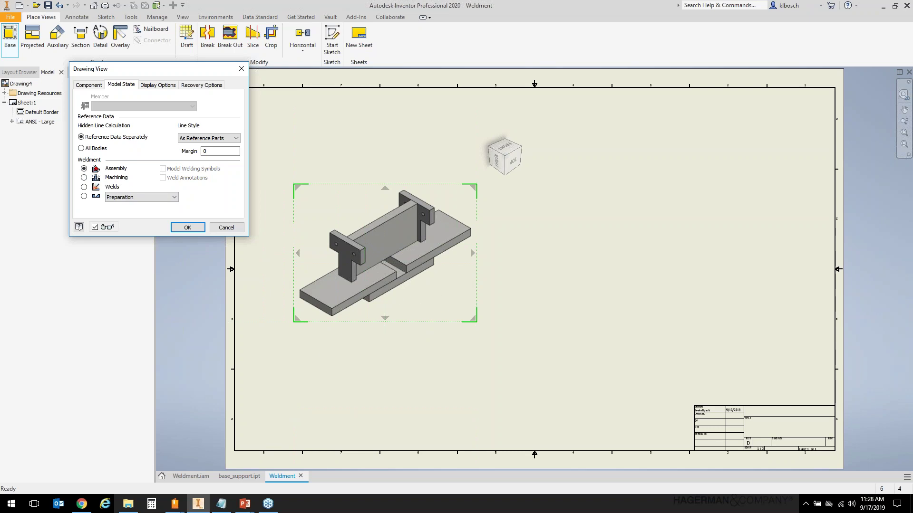
pyautogui.click(188, 227)
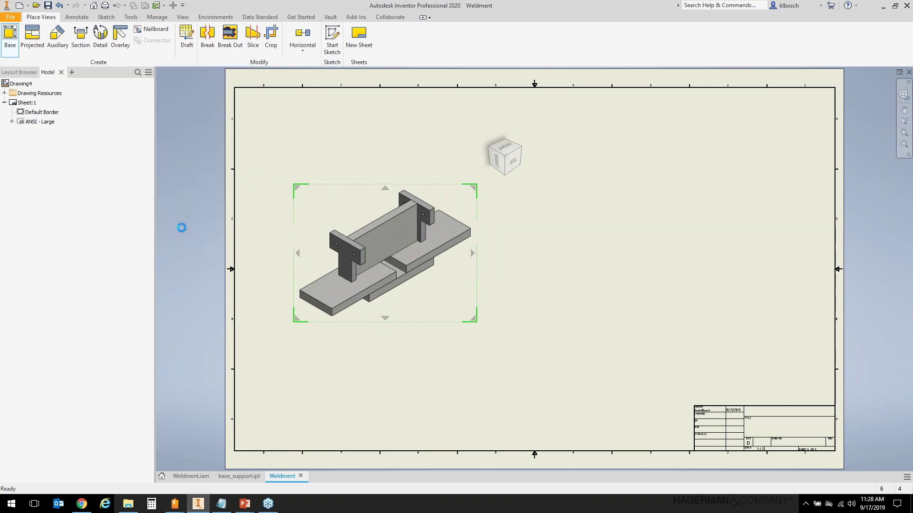
# Copy the isometric base view of the weldment.
pyautogui.rightClick(637, 256)
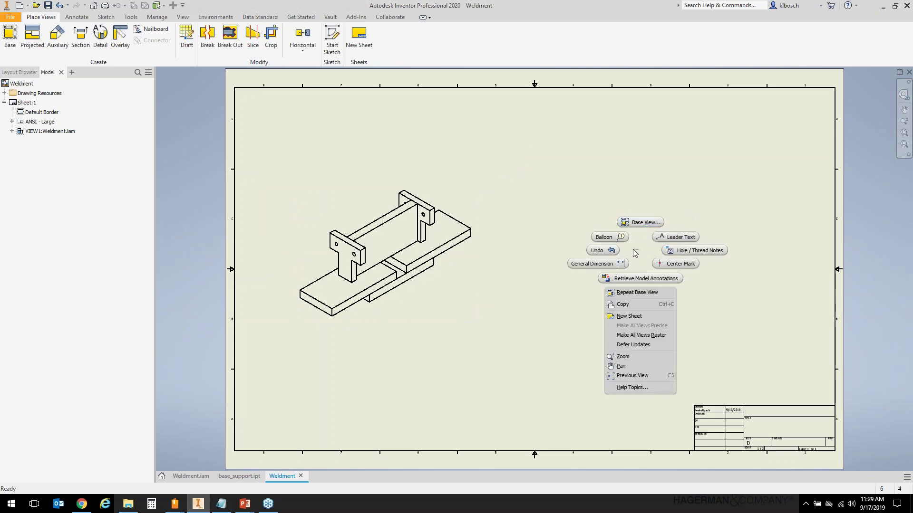
pyautogui.click(635, 256)
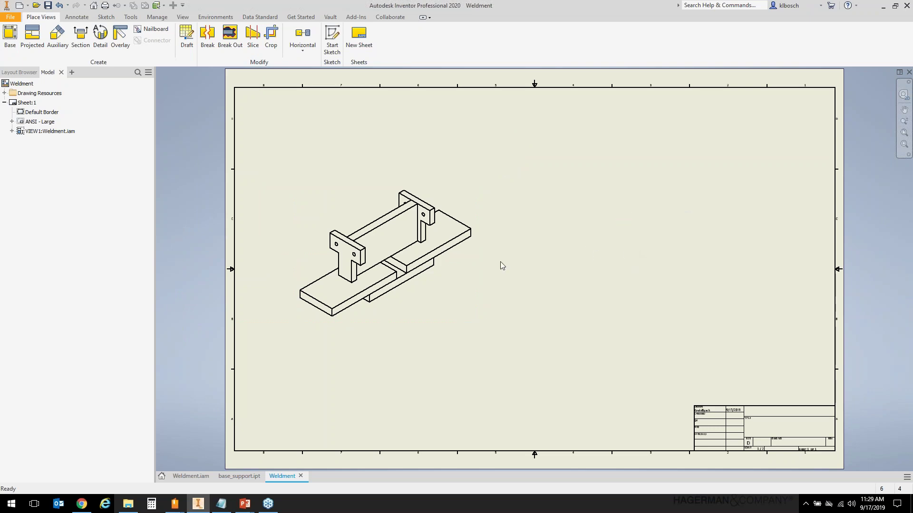
pyautogui.click(458, 273)
pyautogui.rightClick(458, 273)
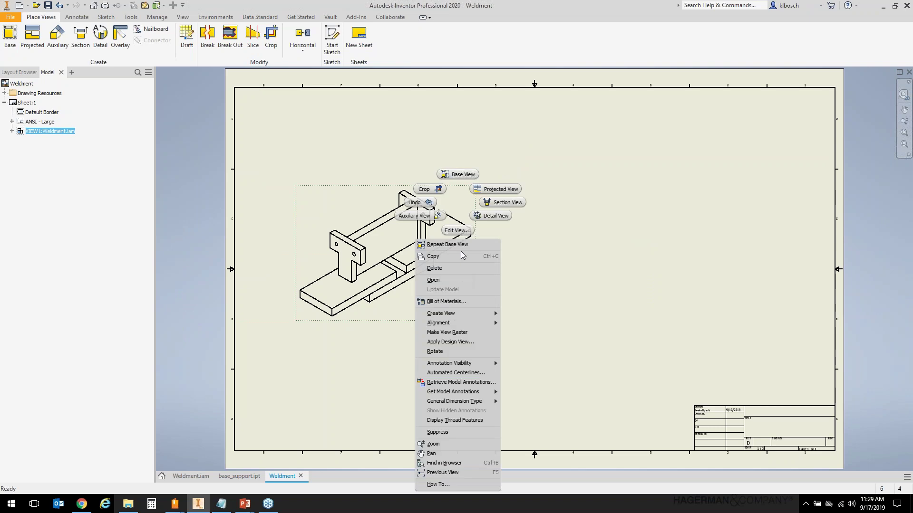
pyautogui.click(446, 256)
# Paste the copy as VIEW2 and place it to the right of the first view.
pyautogui.click(563, 298)
pyautogui.rightClick(632, 294)
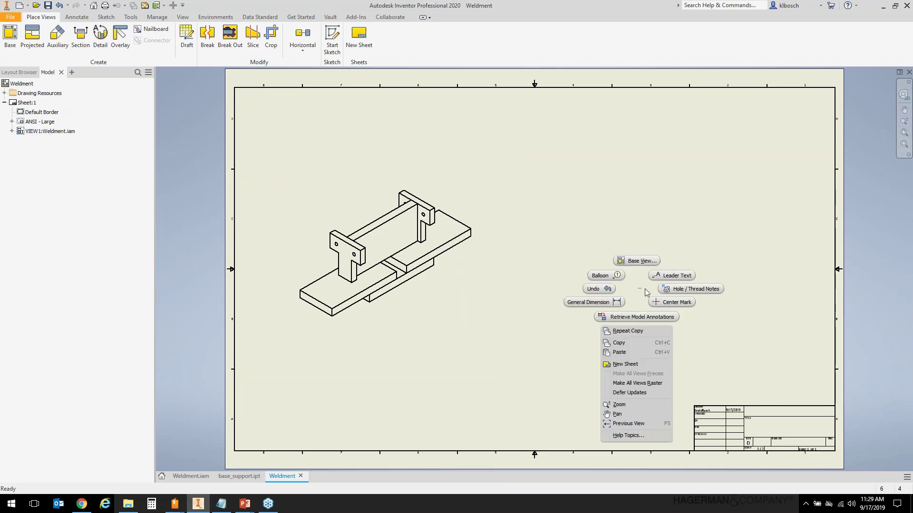
pyautogui.click(636, 352)
pyautogui.moveTo(628, 234); pyautogui.dragTo(645, 192)
pyautogui.rightClick(626, 185)
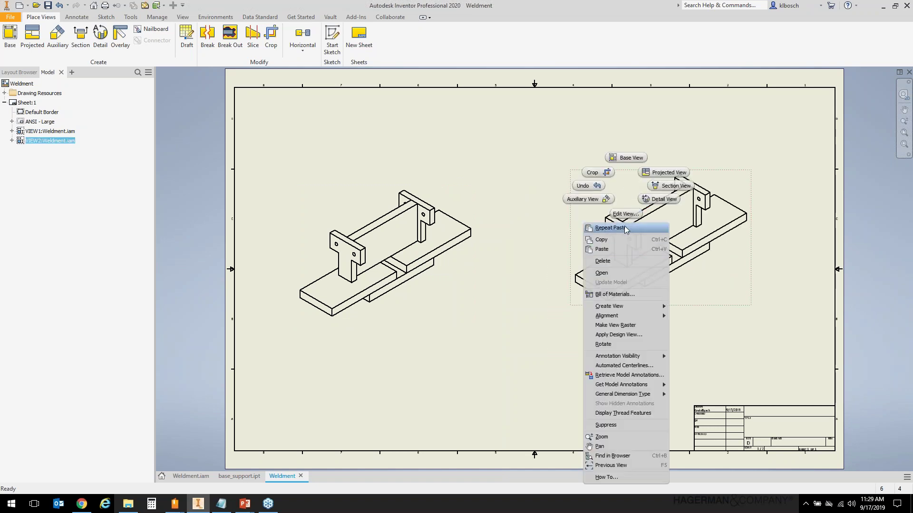
pyautogui.click(625, 214)
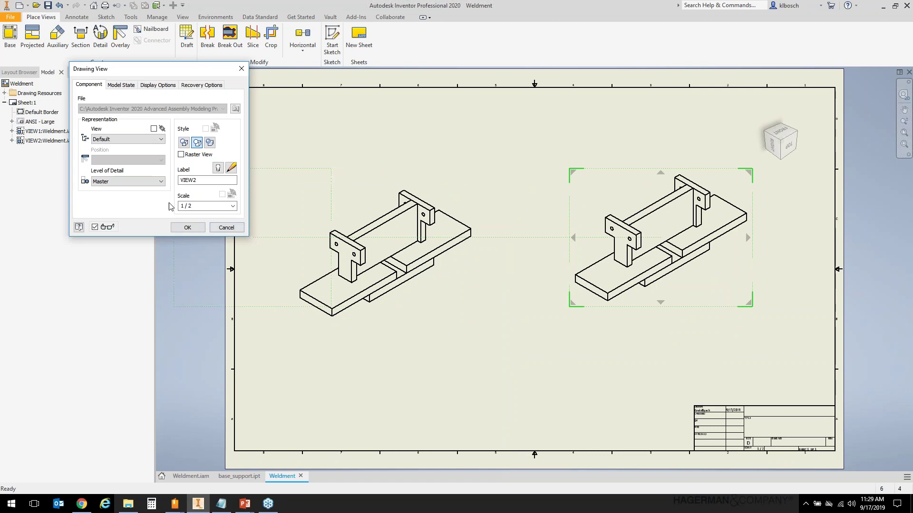
# Set VIEW2's weldment model state to Welds so the intermittent beads appear.
pyautogui.click(126, 86)
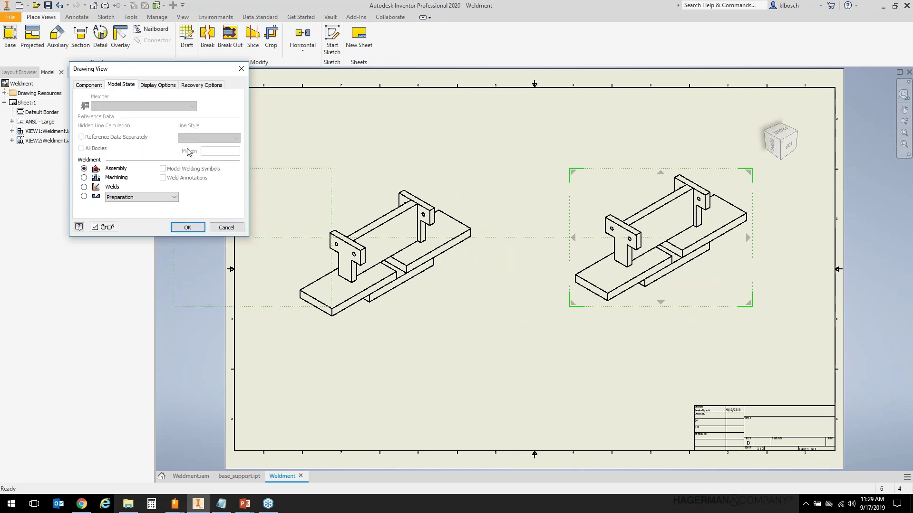
pyautogui.click(84, 188)
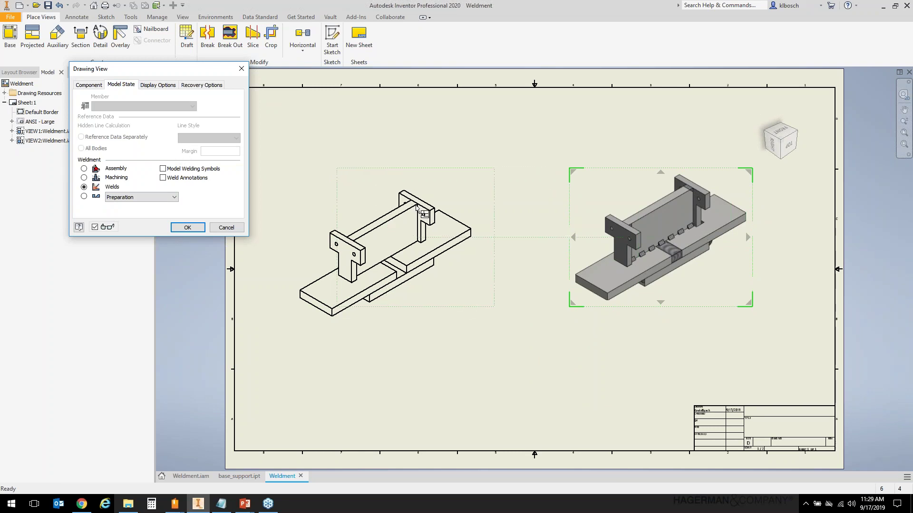
pyautogui.click(188, 228)
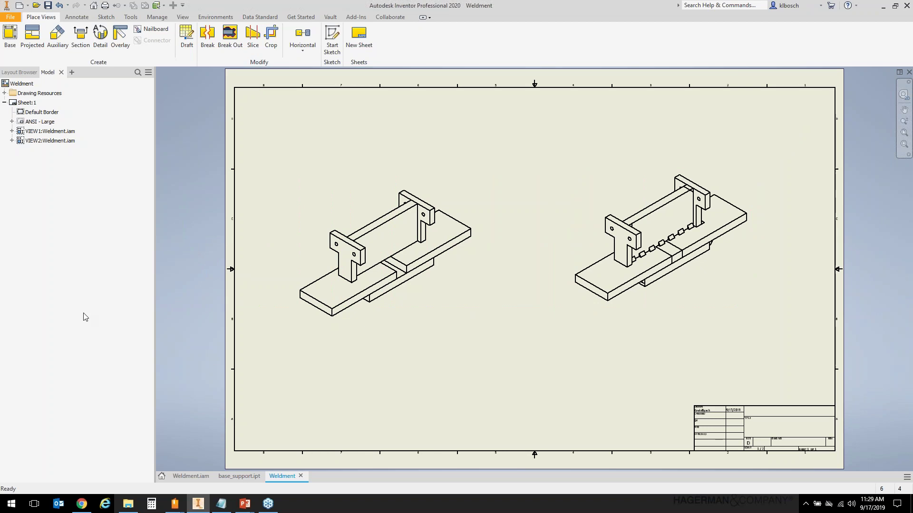
pyautogui.rightClick(70, 217)
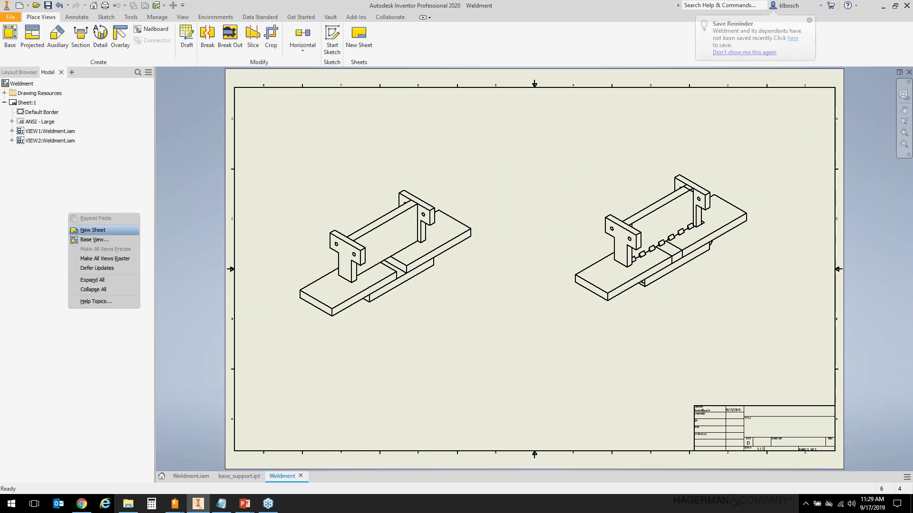
# Add a new sheet, Sheet:2, and paste the copied isometric view onto it.
pyautogui.click(95, 230)
pyautogui.rightClick(361, 248)
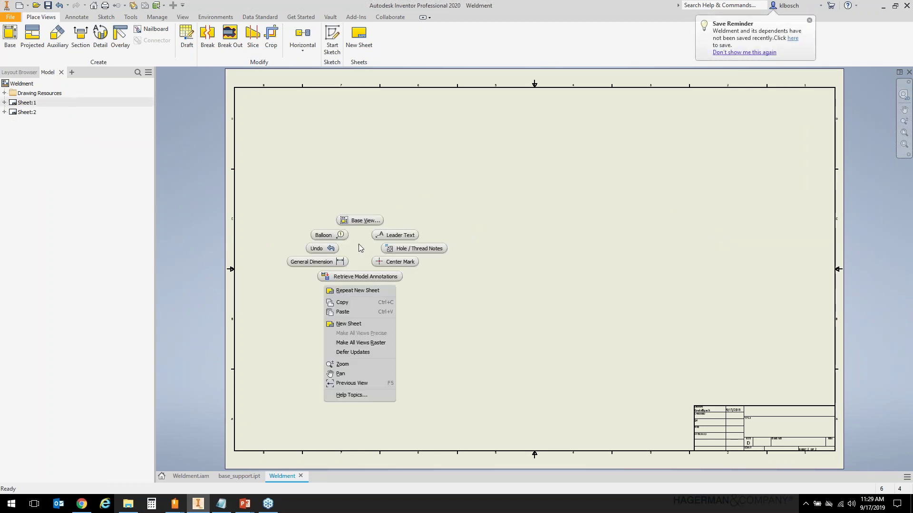
pyautogui.click(343, 313)
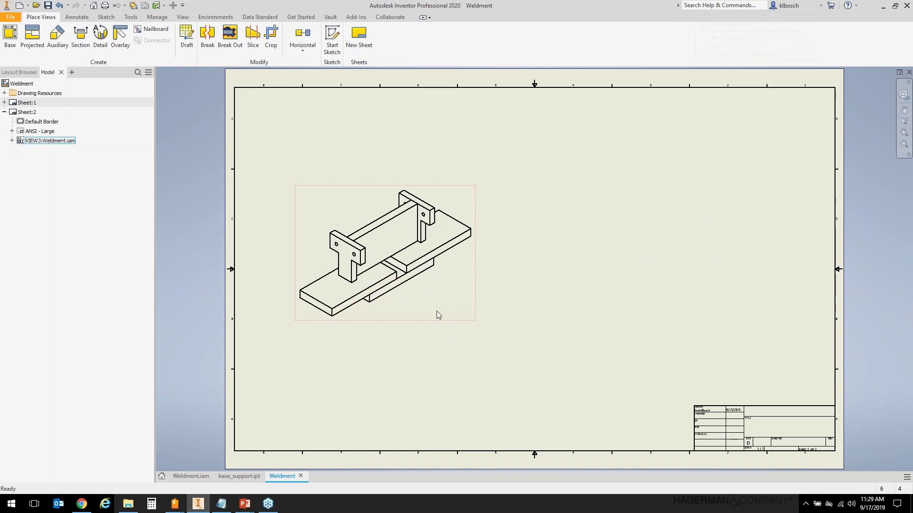
# Switch the pasted view VIEW3 to the Machining model state.
pyautogui.rightClick(437, 312)
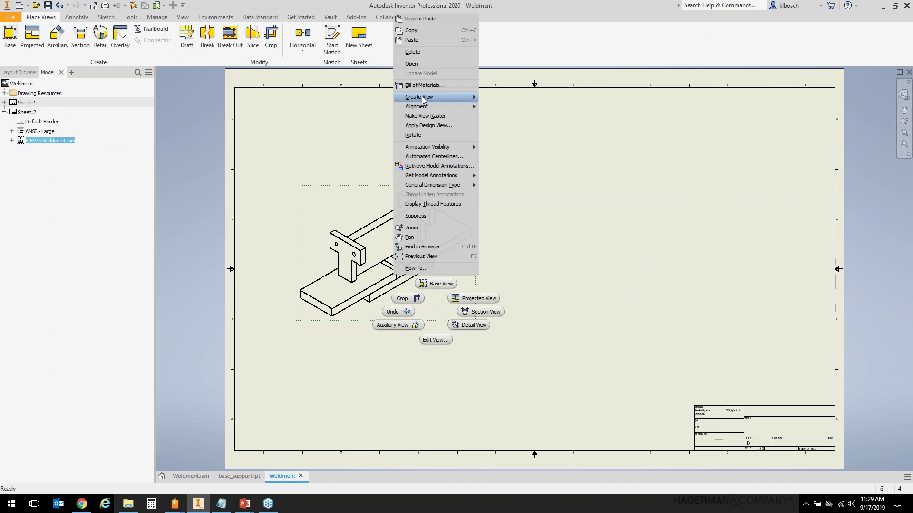
pyautogui.click(435, 340)
pyautogui.click(121, 86)
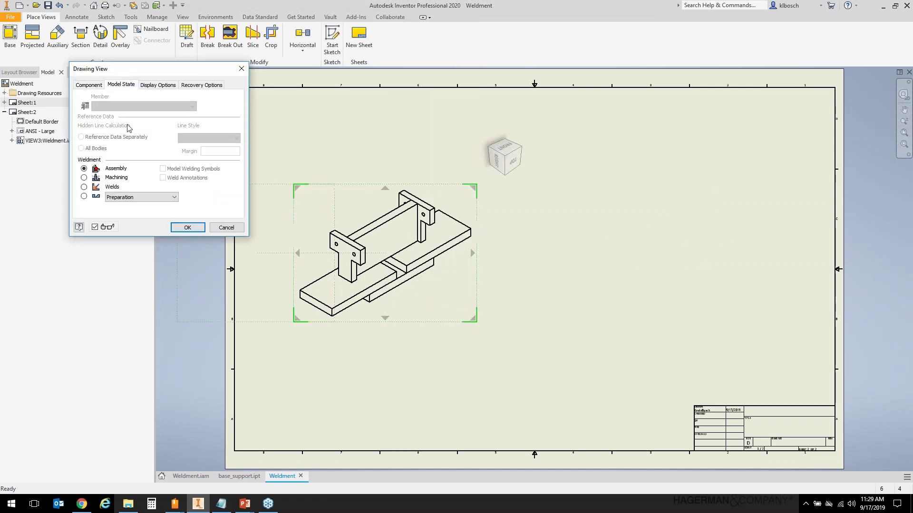
pyautogui.click(84, 178)
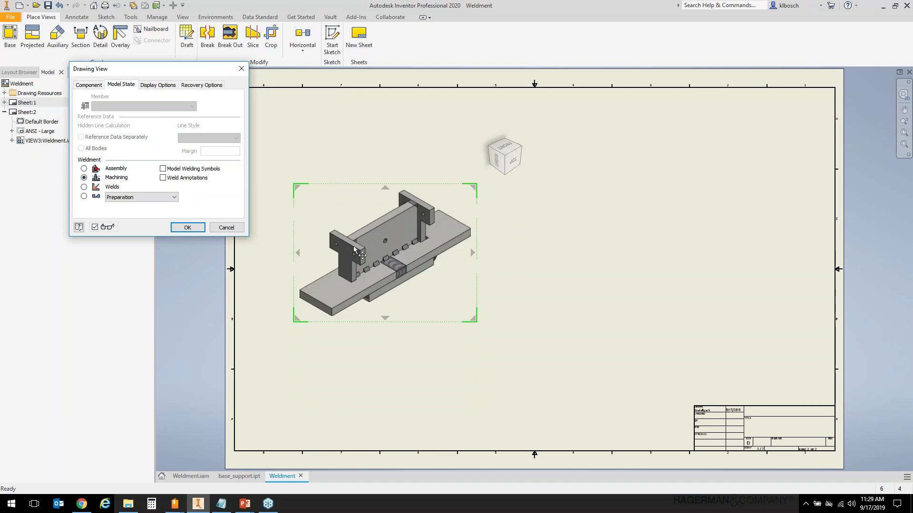
pyautogui.click(188, 228)
pyautogui.rightClick(640, 224)
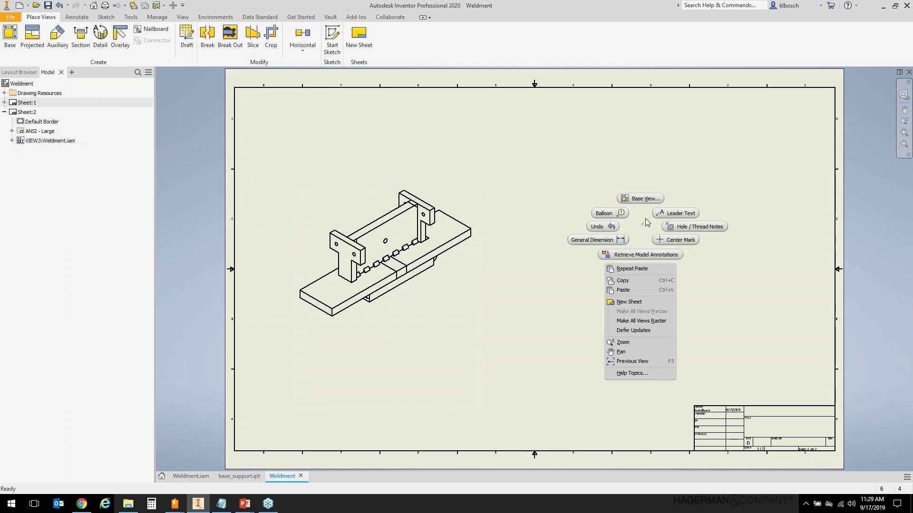
pyautogui.click(642, 192)
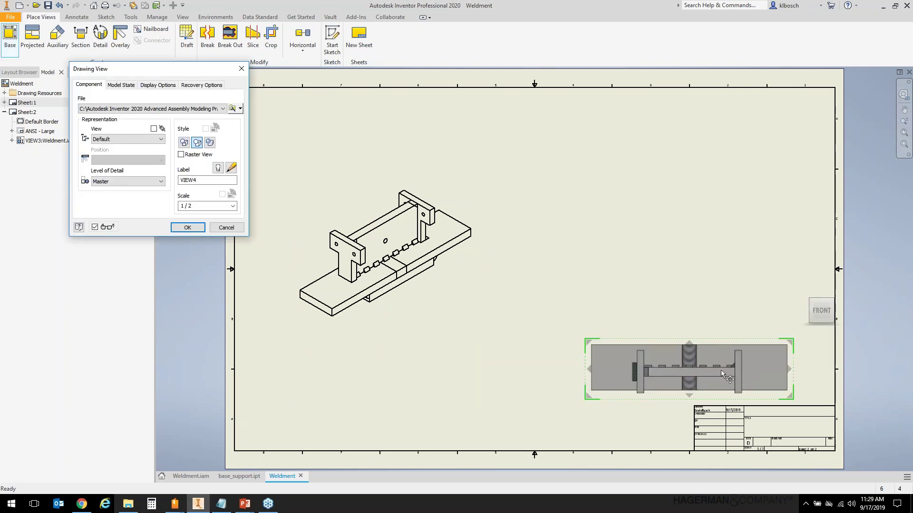
# Reorient the new base view preview with the ViewCube and move it higher on the sheet.
pyautogui.click(823, 327)
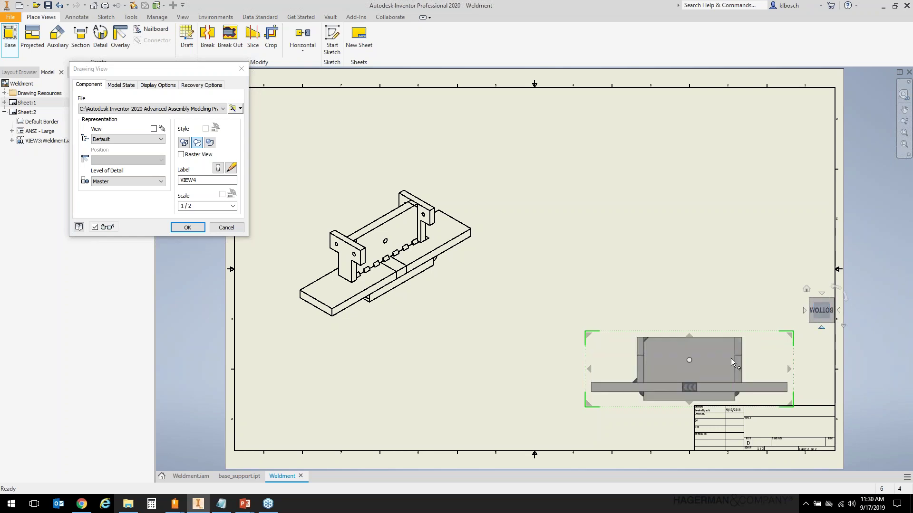
pyautogui.click(804, 303)
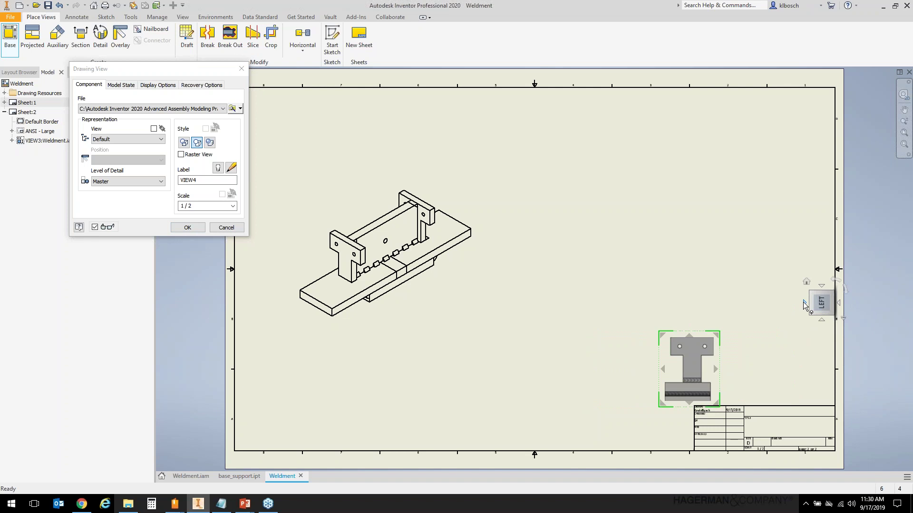
pyautogui.click(803, 302)
pyautogui.moveTo(698, 346); pyautogui.dragTo(707, 262)
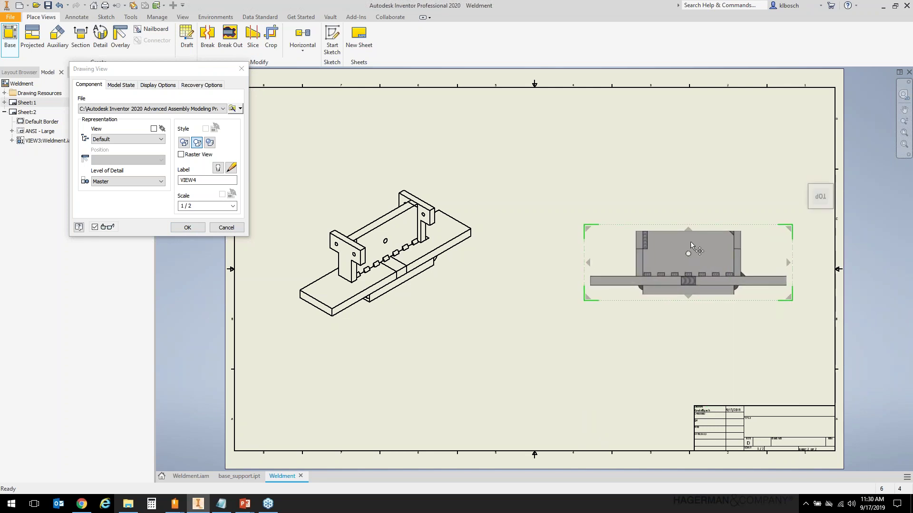
# Show only base_support:4 in the Preparation state, oriented from the BACK, and place the view.
pyautogui.click(121, 85)
pyautogui.click(84, 196)
pyautogui.click(142, 198)
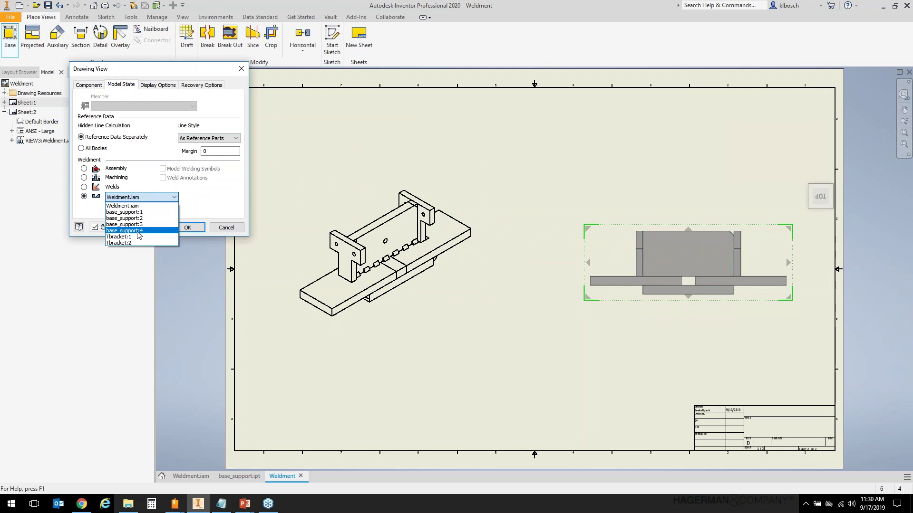
pyautogui.click(126, 231)
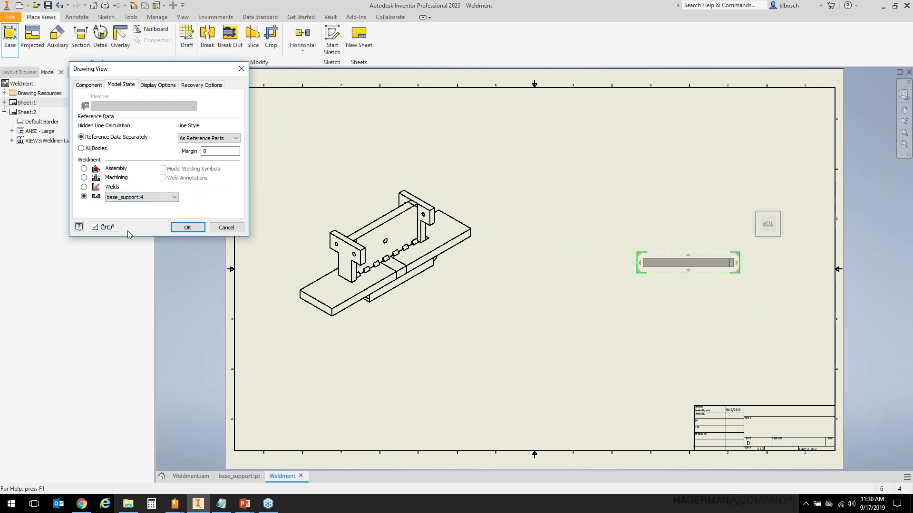
pyautogui.click(768, 241)
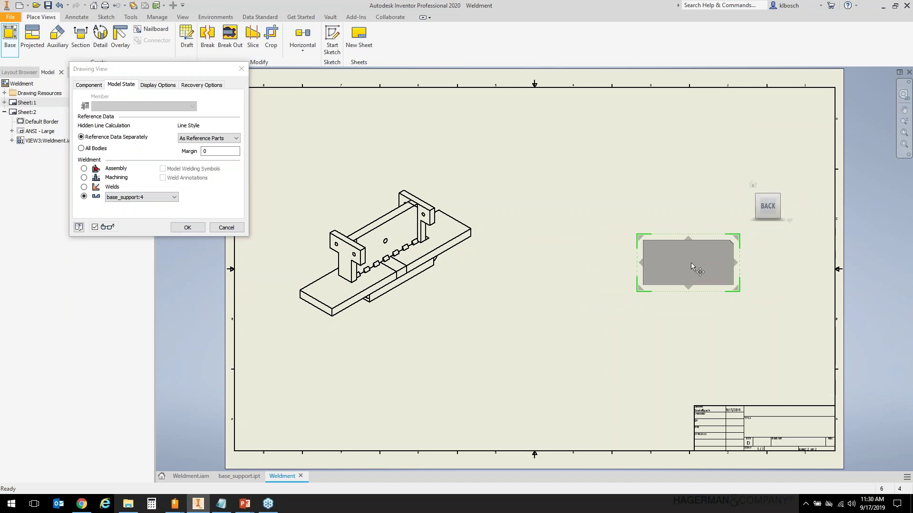
pyautogui.click(188, 228)
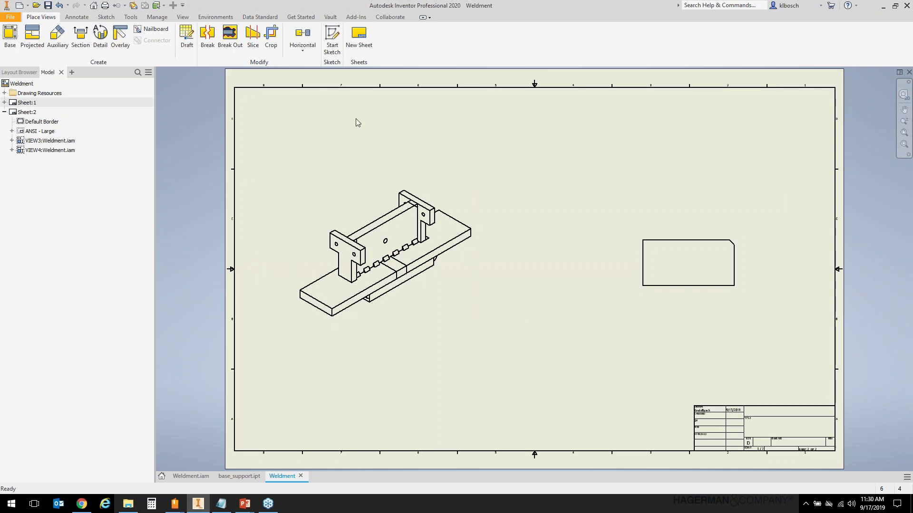
# On the Annotate tab, activate Sheet:1, zoom onto the weld beads, and reveal the Welding symbols.
pyautogui.click(78, 18)
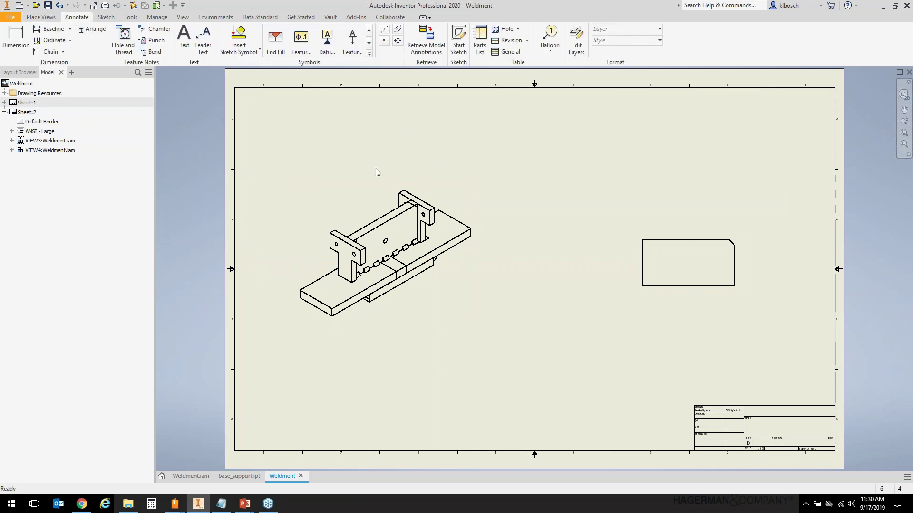
pyautogui.rightClick(31, 103)
pyautogui.click(64, 142)
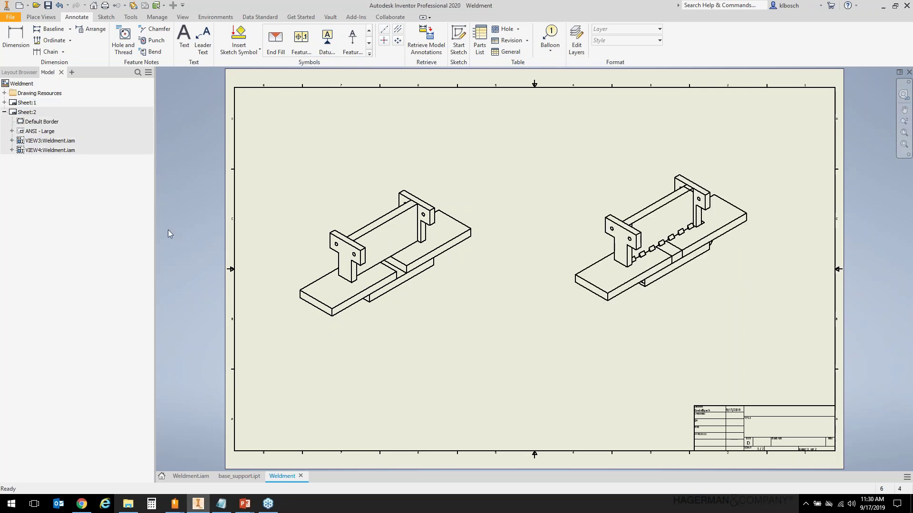
pyautogui.scroll(5, 788, 270)
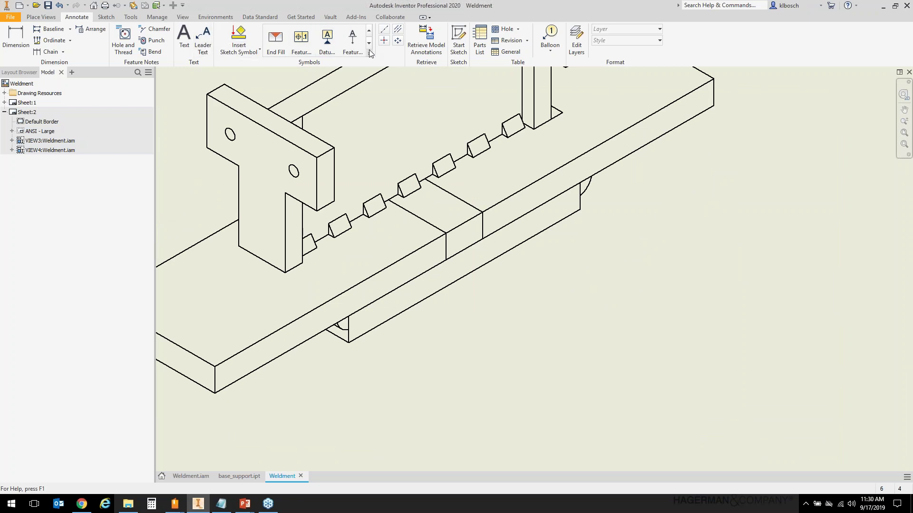
pyautogui.click(370, 32)
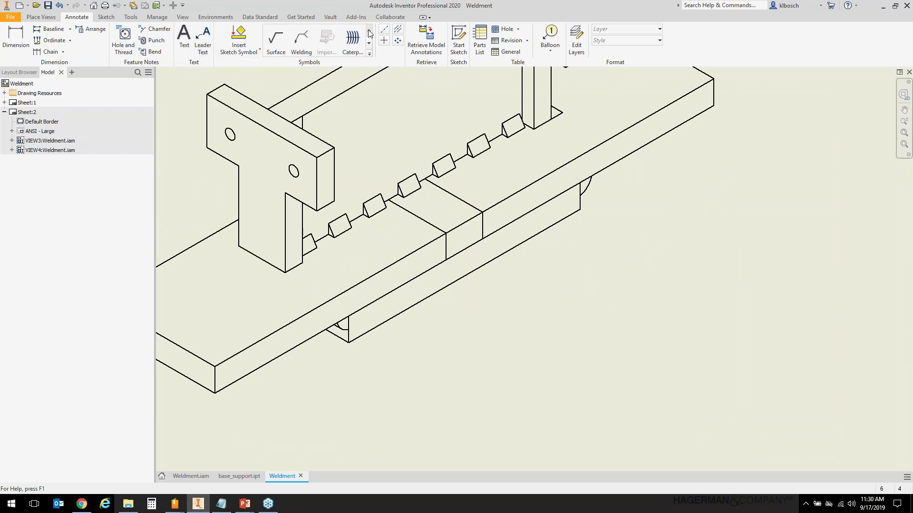
pyautogui.click(304, 38)
pyautogui.click(447, 172)
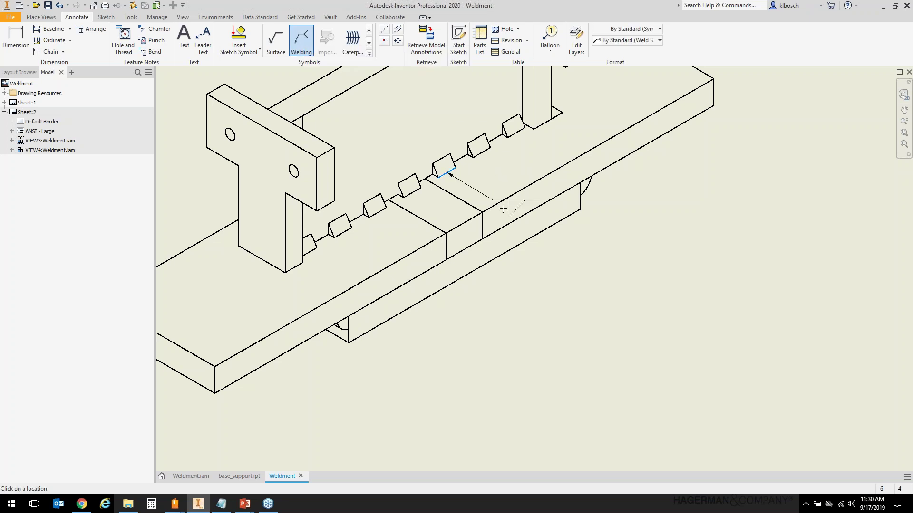
pyautogui.rightClick(613, 257)
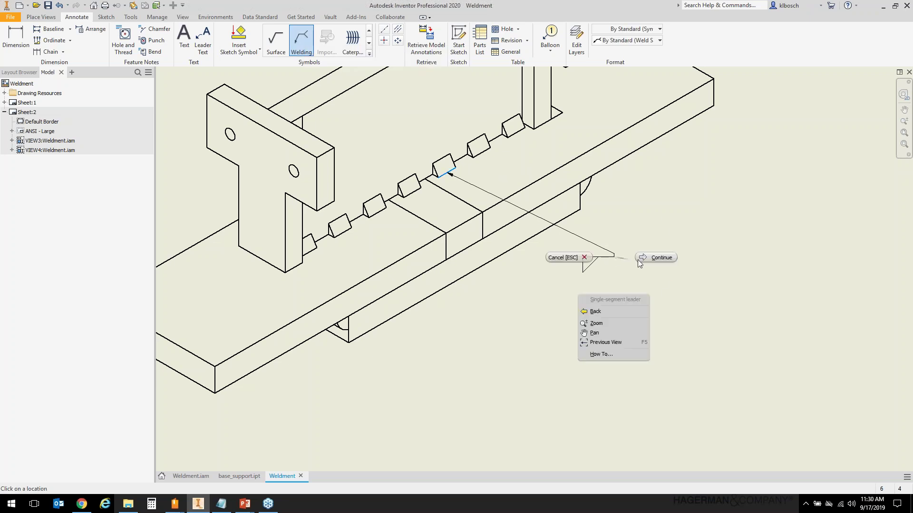
pyautogui.click(654, 255)
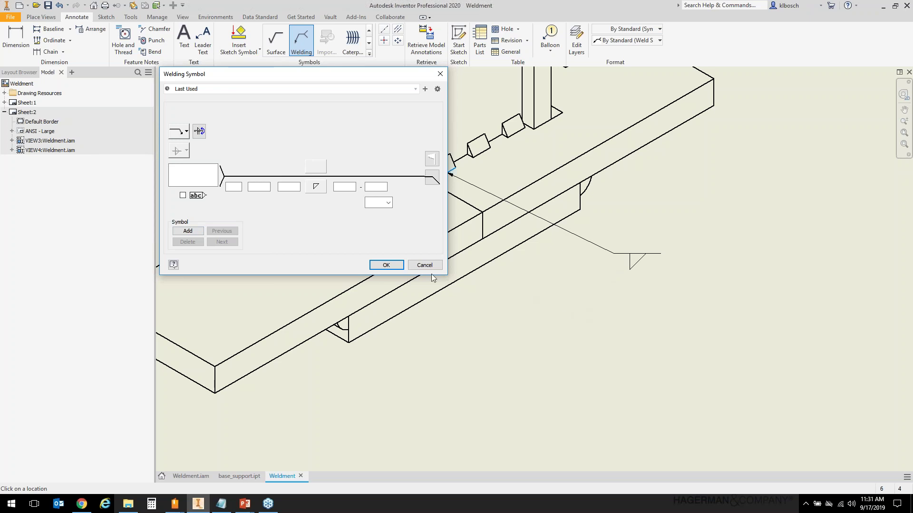
pyautogui.click(386, 265)
pyautogui.rightClick(592, 338)
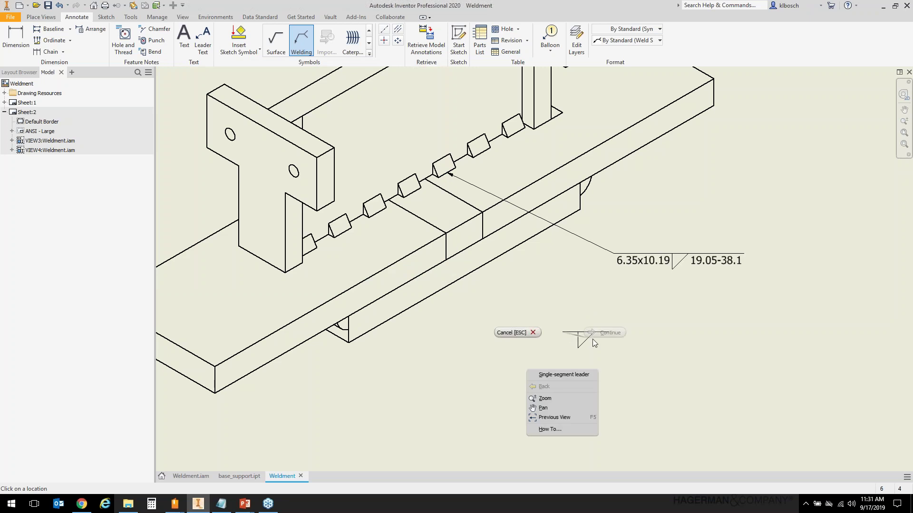
pyautogui.click(518, 331)
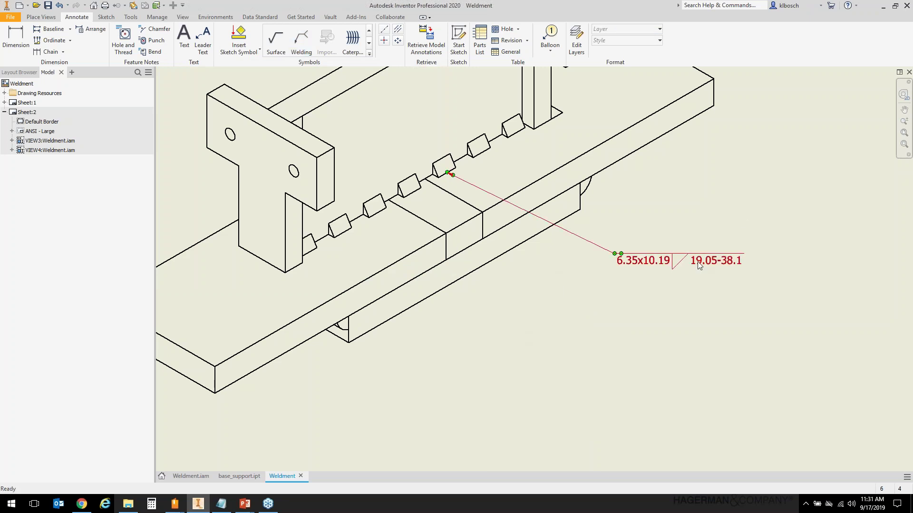
pyautogui.rightClick(680, 254)
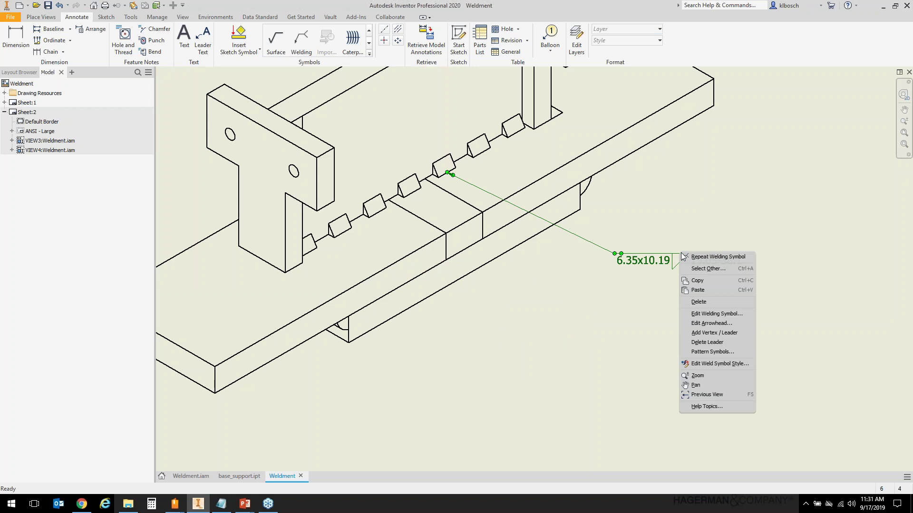
pyautogui.click(704, 302)
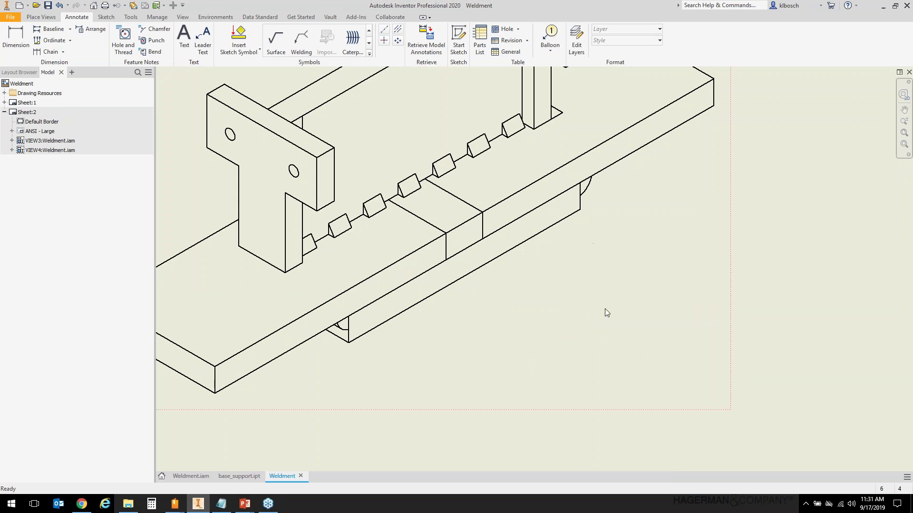
pyautogui.rightClick(619, 245)
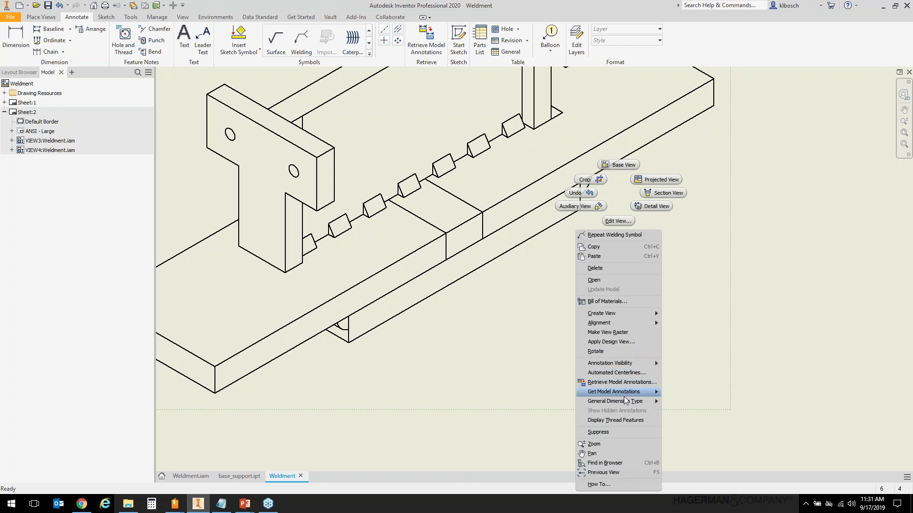
pyautogui.moveTo(623, 394)
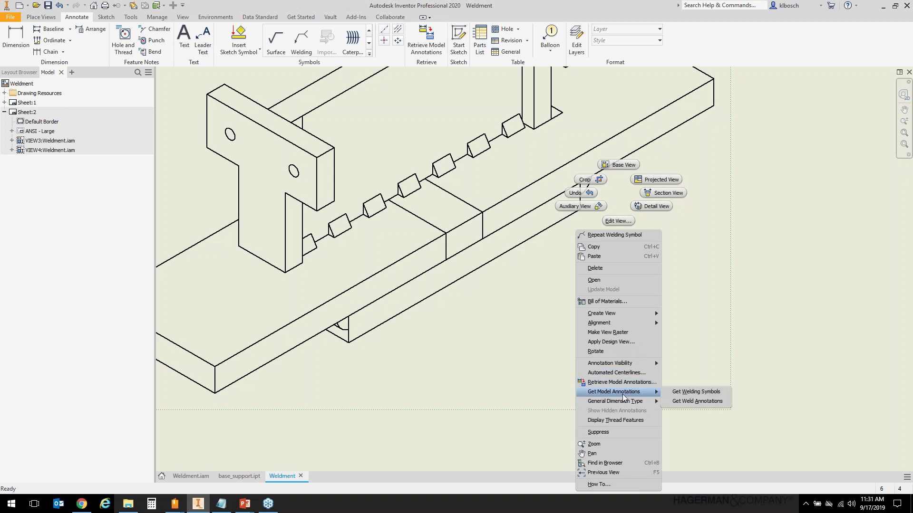
pyautogui.click(700, 392)
pyautogui.scroll(-2, 680, 312)
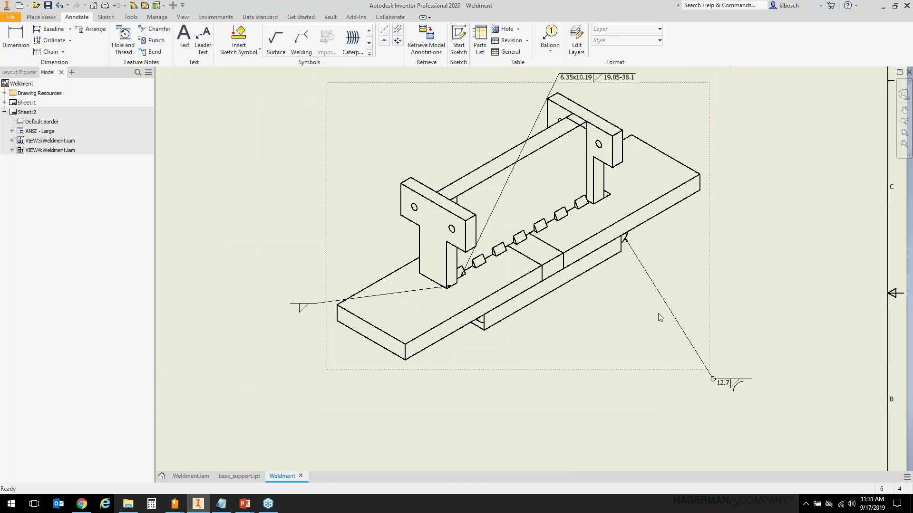
pyautogui.scroll(-2, 521, 350)
pyautogui.scroll(5, 472, 238)
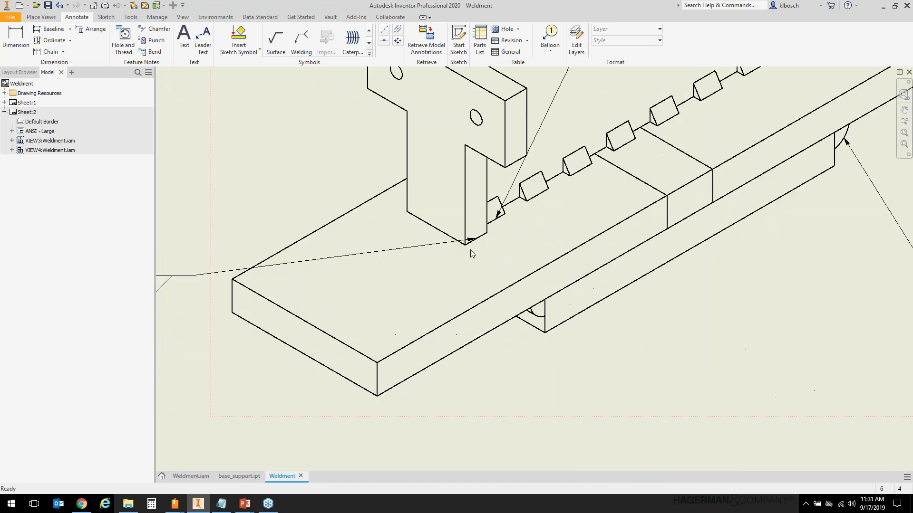
pyautogui.scroll(-3, 504, 312)
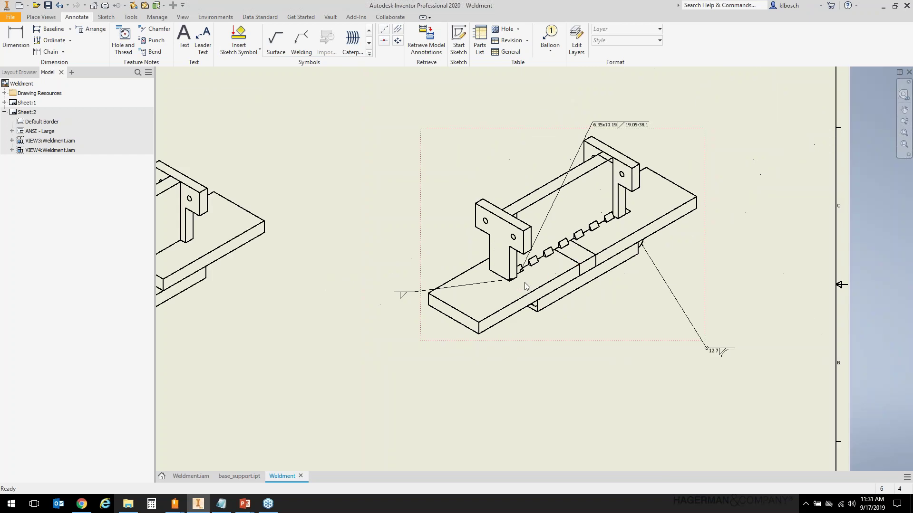
# Move the 6.35x10.19 weld symbol below the view and pull the left weld symbol toward the upright.
pyautogui.moveTo(594, 124); pyautogui.dragTo(593, 339)
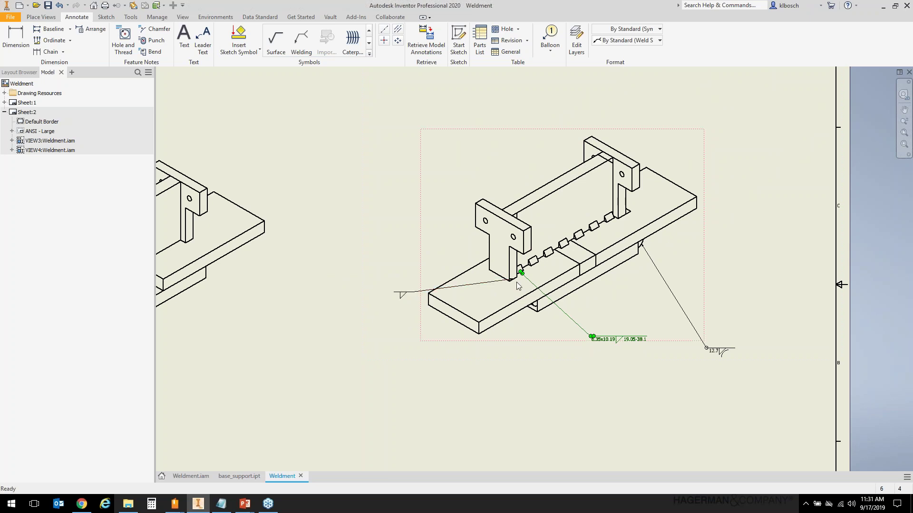
pyautogui.moveTo(514, 282); pyautogui.dragTo(497, 277)
pyautogui.moveTo(418, 296); pyautogui.dragTo(426, 236)
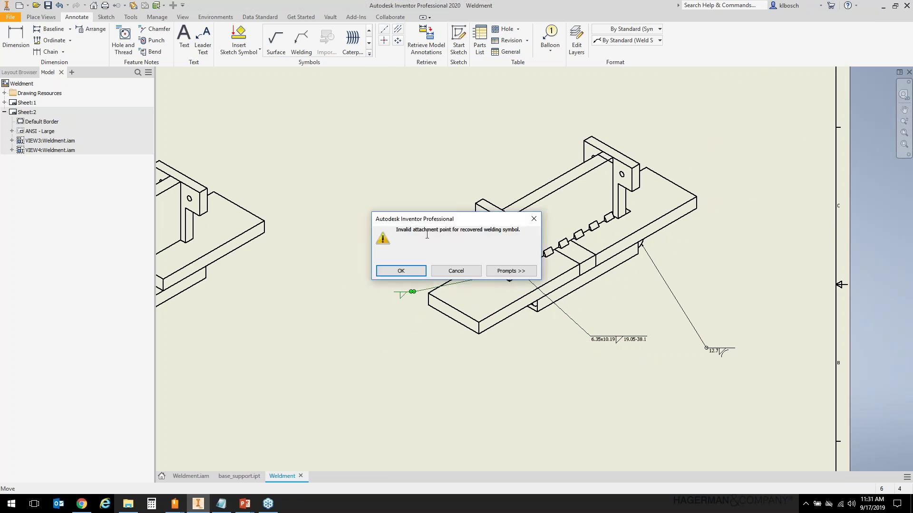
pyautogui.click(401, 271)
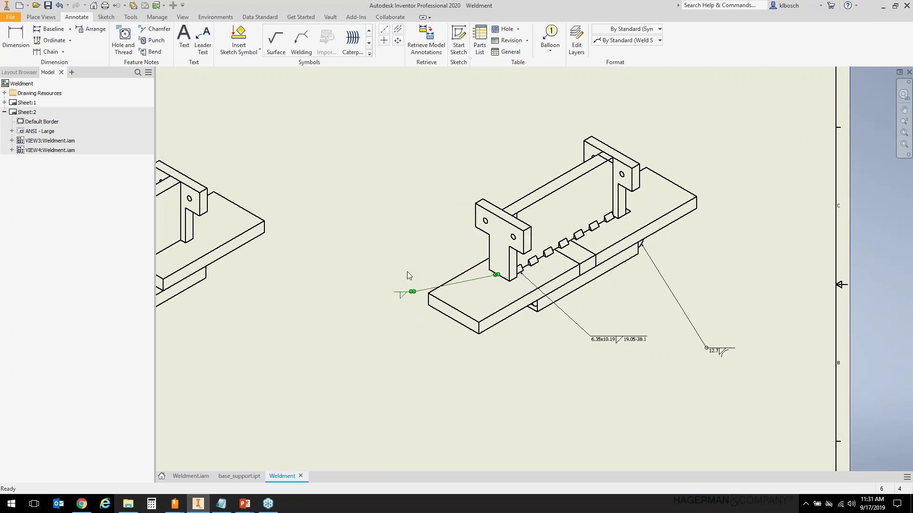
pyautogui.moveTo(415, 293); pyautogui.dragTo(445, 271)
pyautogui.rightClick(444, 268)
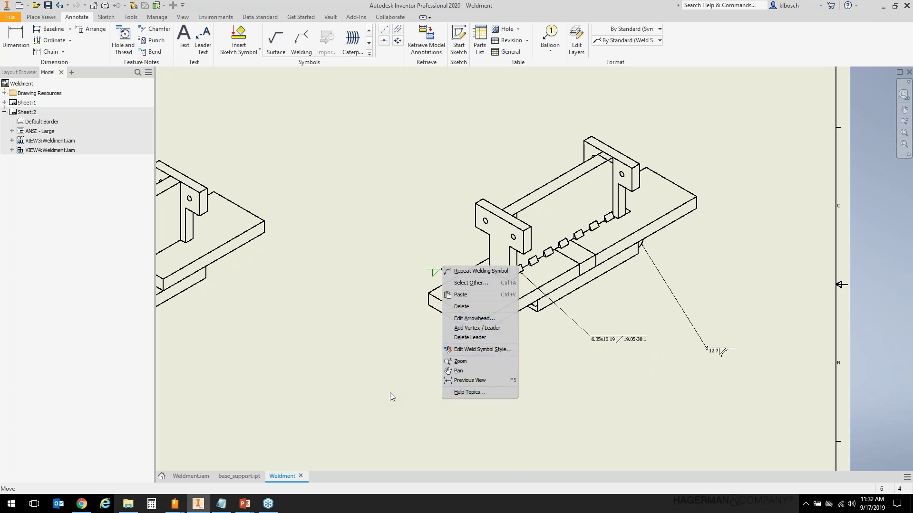
pyautogui.click(420, 256)
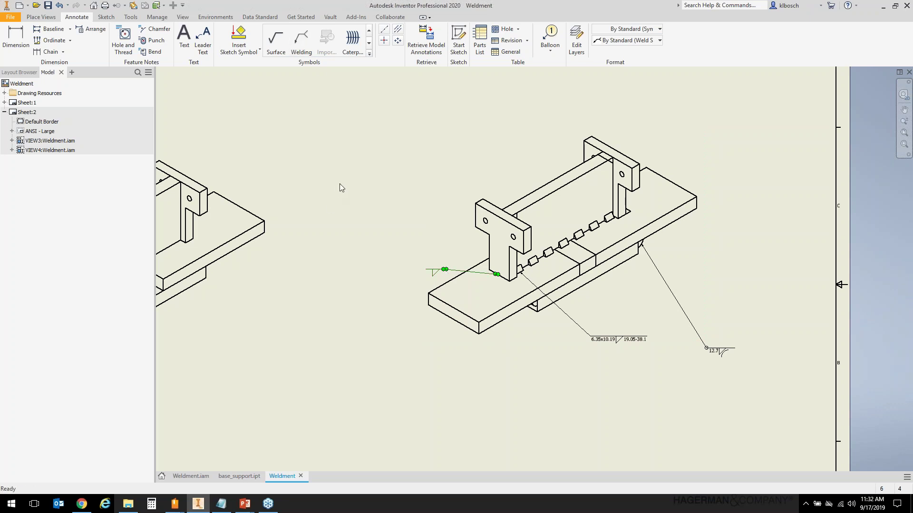
# Bring the Symbols gallery back to the welding tools and start a weld caterpillar.
pyautogui.click(369, 43)
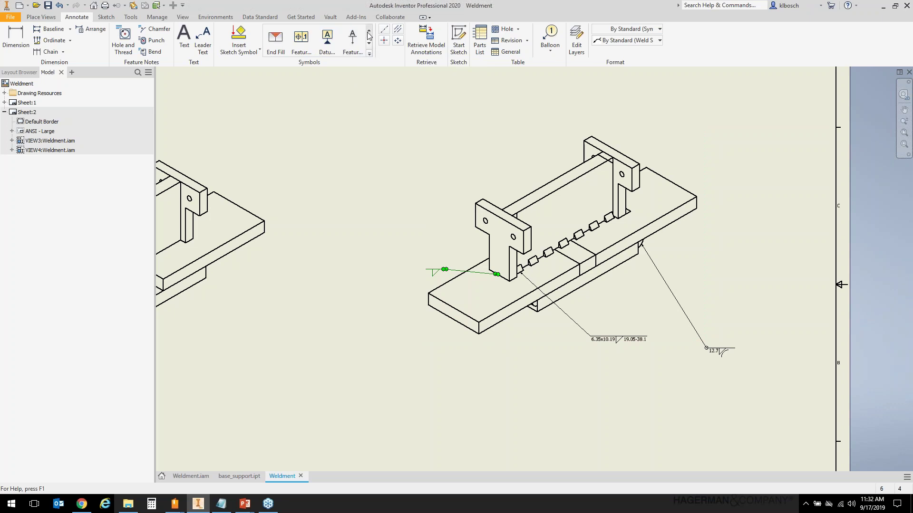
pyautogui.click(369, 31)
pyautogui.press('Home')
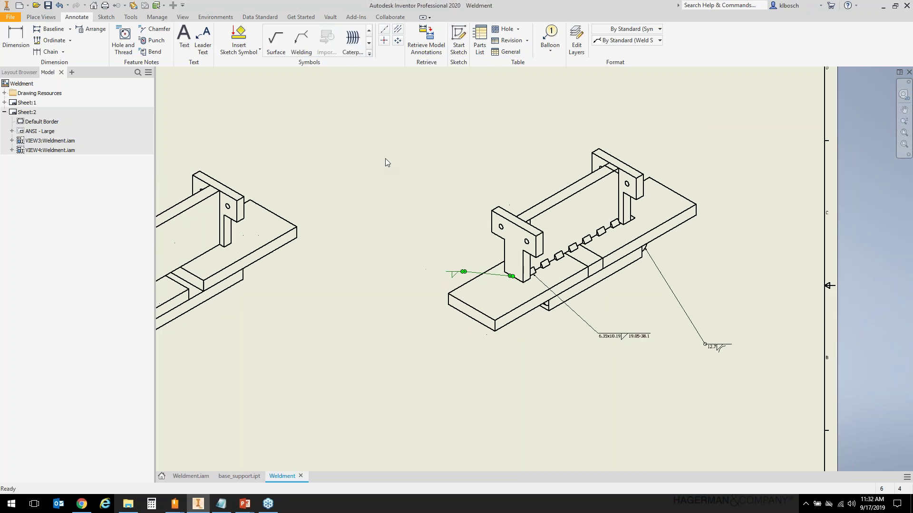
pyautogui.press('F5')
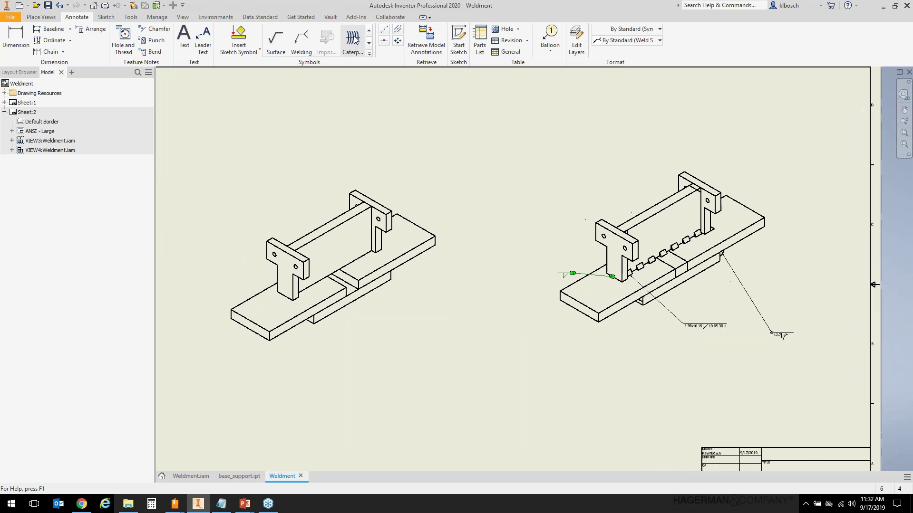
pyautogui.scroll(3, 317, 275)
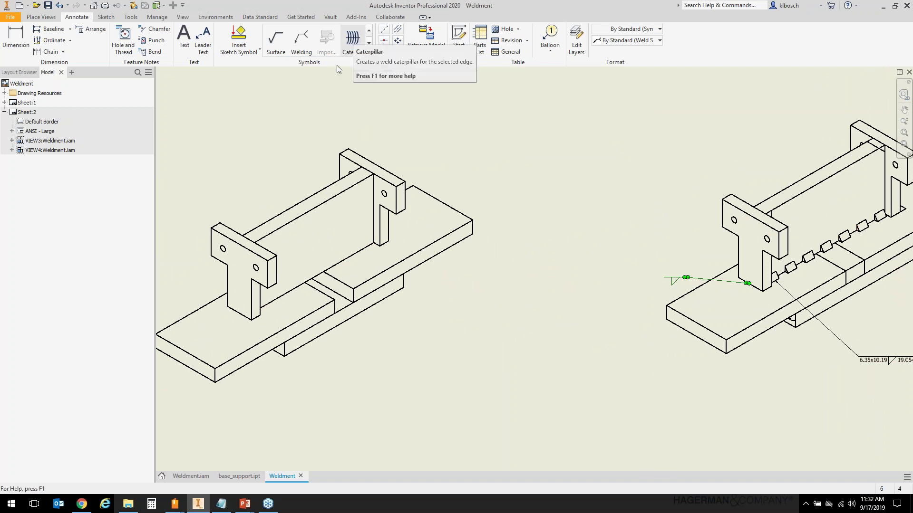
pyautogui.click(301, 40)
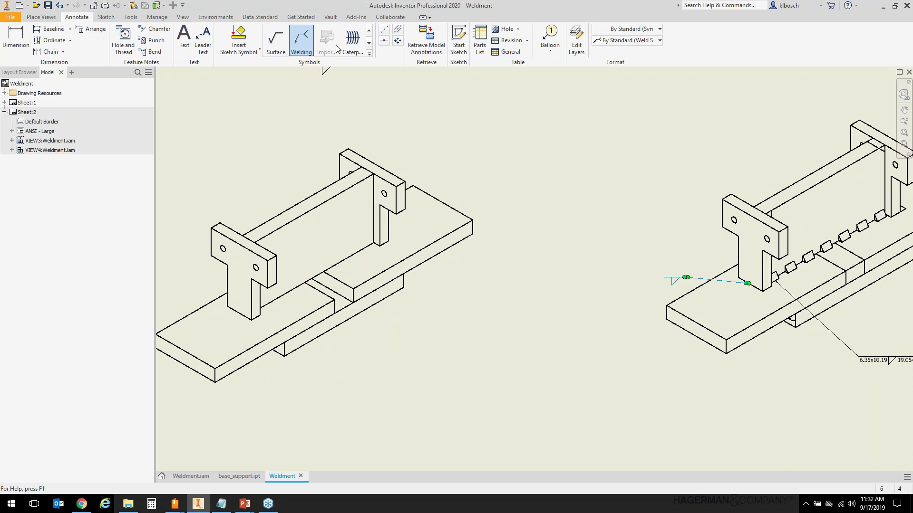
pyautogui.click(353, 40)
pyautogui.click(356, 255)
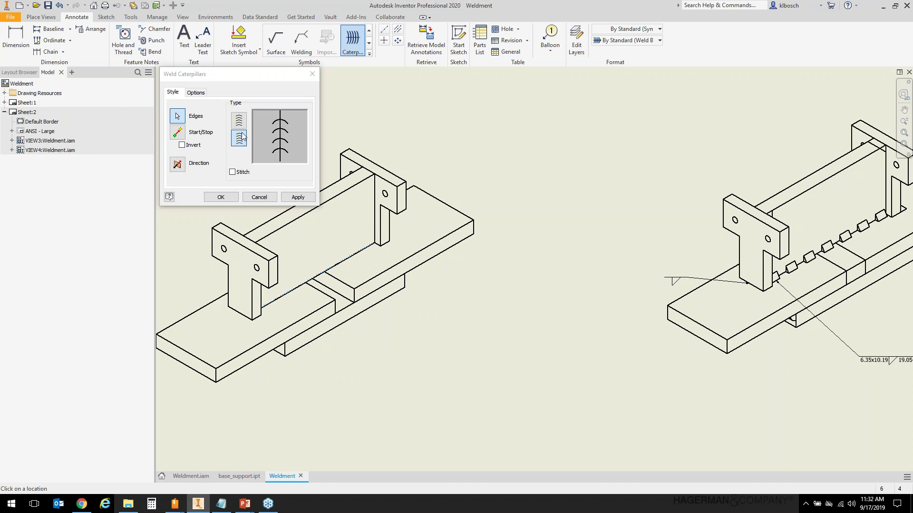
pyautogui.click(196, 93)
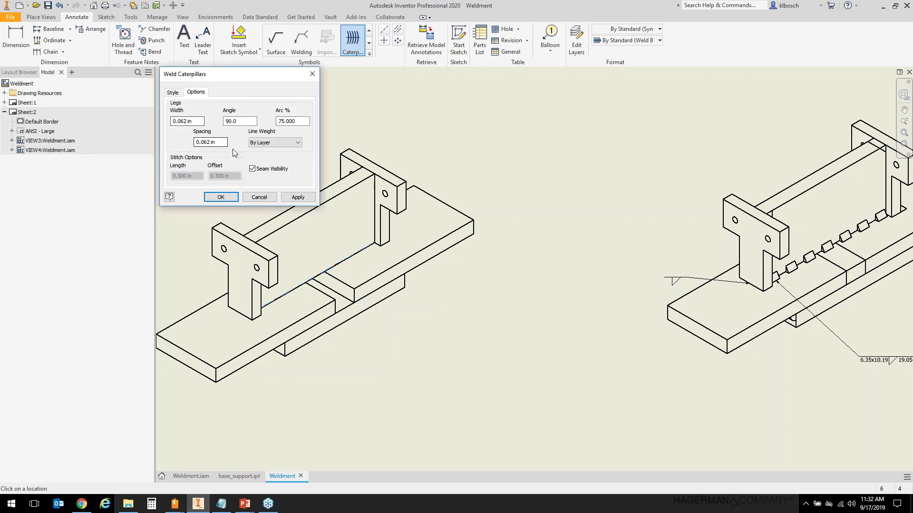
pyautogui.moveTo(187, 120); pyautogui.dragTo(163, 129)
pyautogui.write('12')
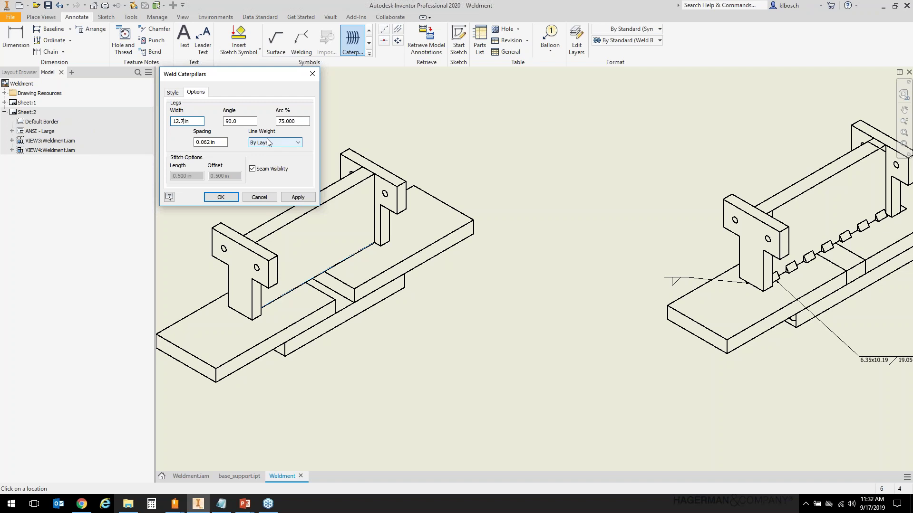
pyautogui.click(215, 143)
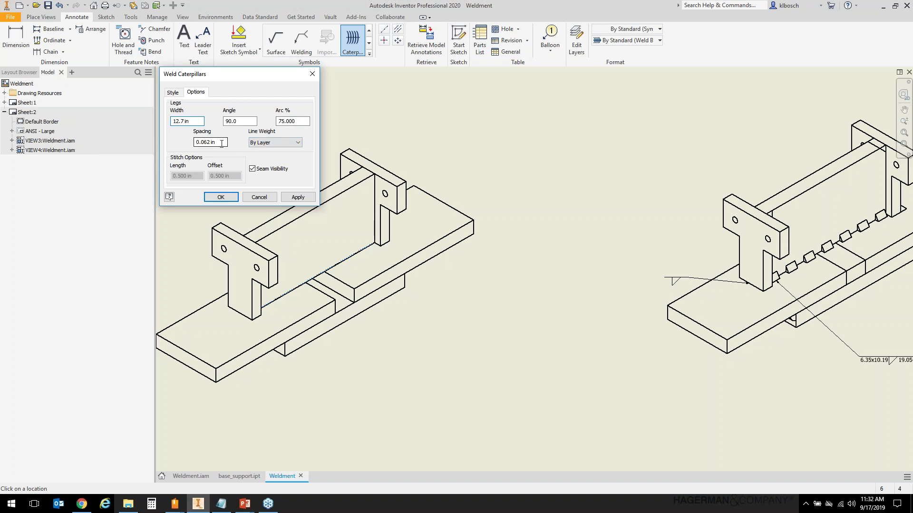
pyautogui.doubleClick(215, 142)
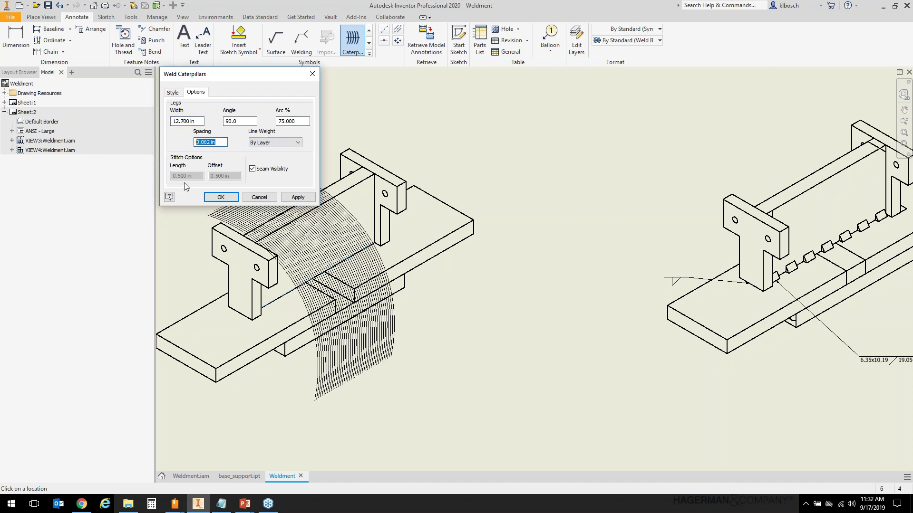
pyautogui.write('.5')
pyautogui.doubleClick(197, 121)
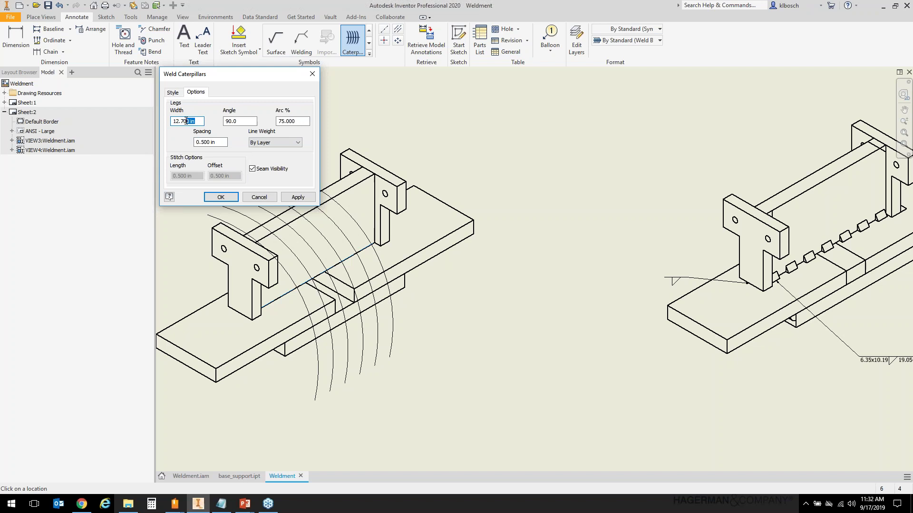
pyautogui.write('mm')
pyautogui.press('Tab')
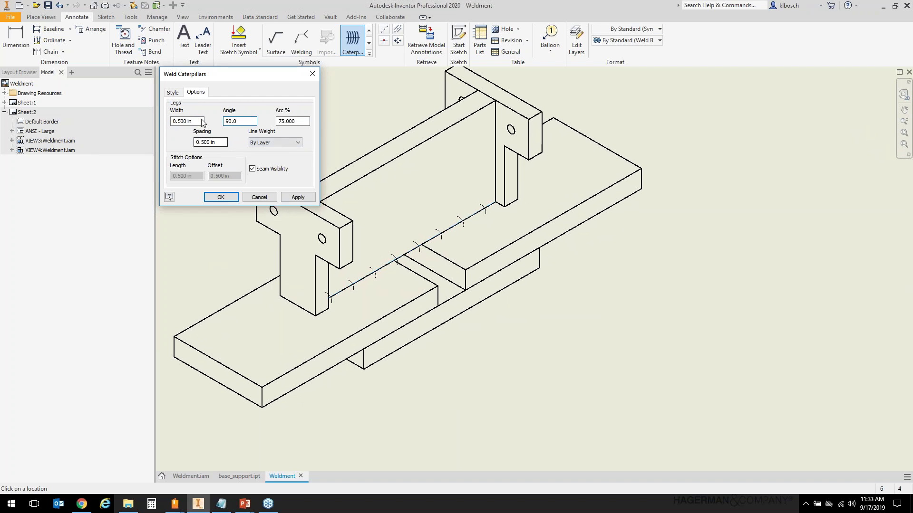
pyautogui.click(175, 93)
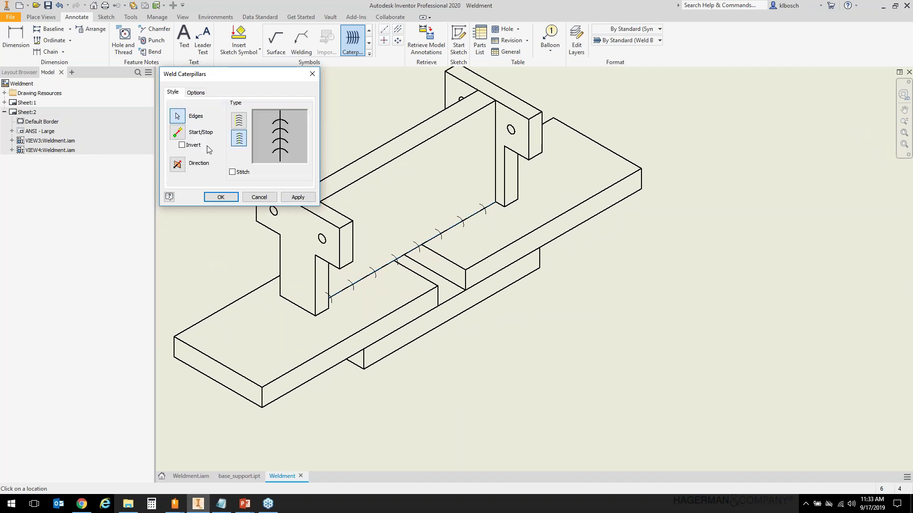
pyautogui.click(195, 93)
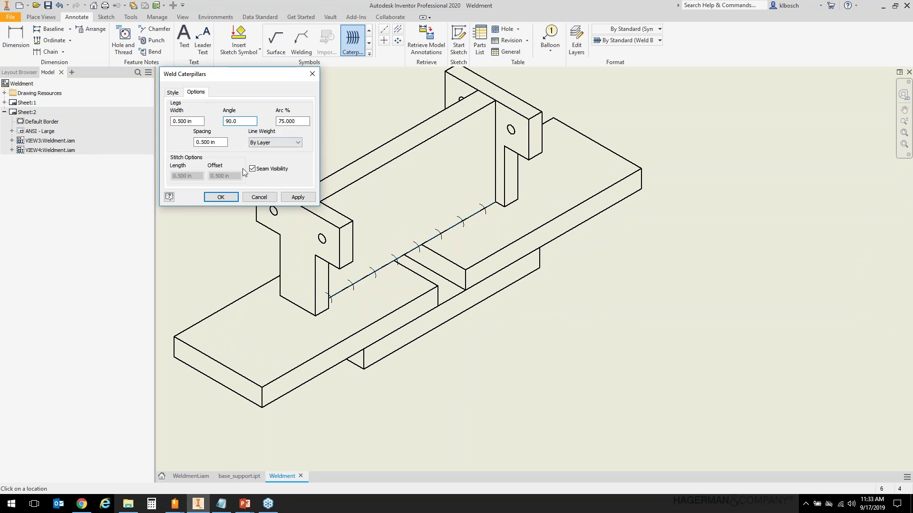
pyautogui.click(259, 197)
pyautogui.scroll(-5, 429, 381)
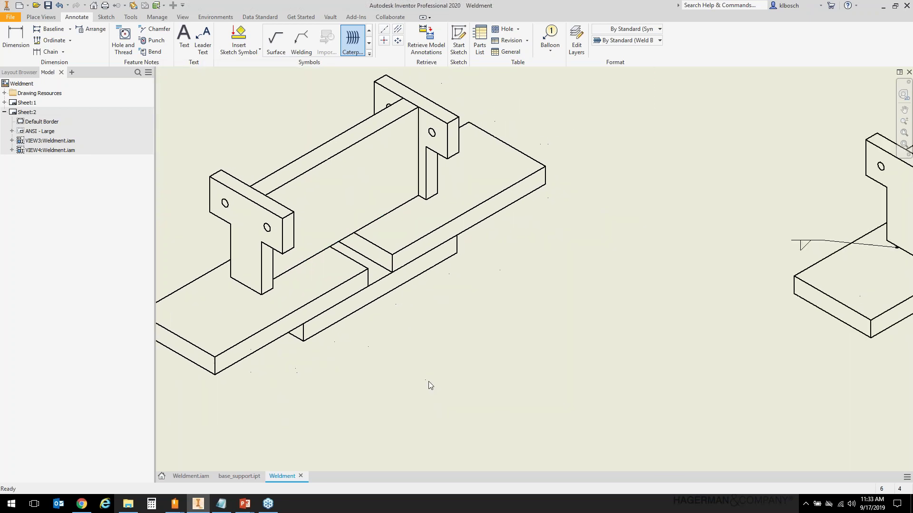
pyautogui.scroll(-3, 441, 378)
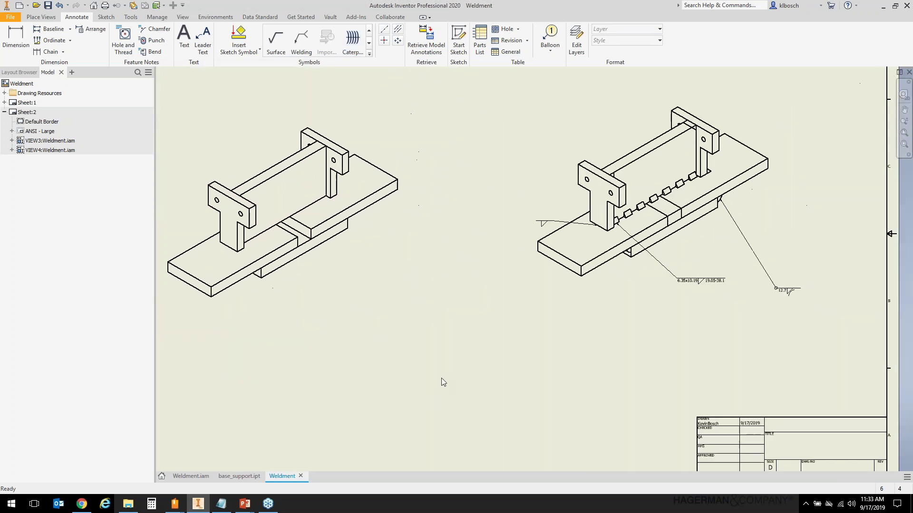
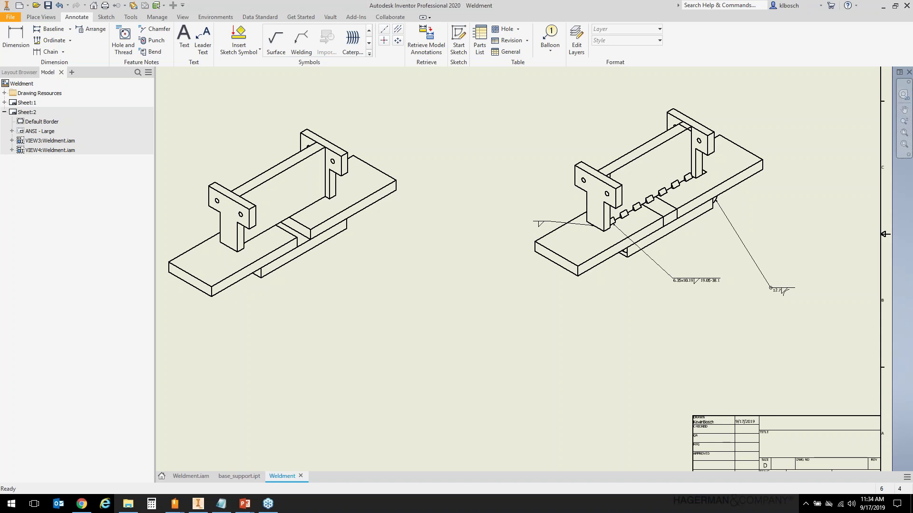
# Return to the Weldment.iam assembly and enter weld edit mode.
pyautogui.click(191, 476)
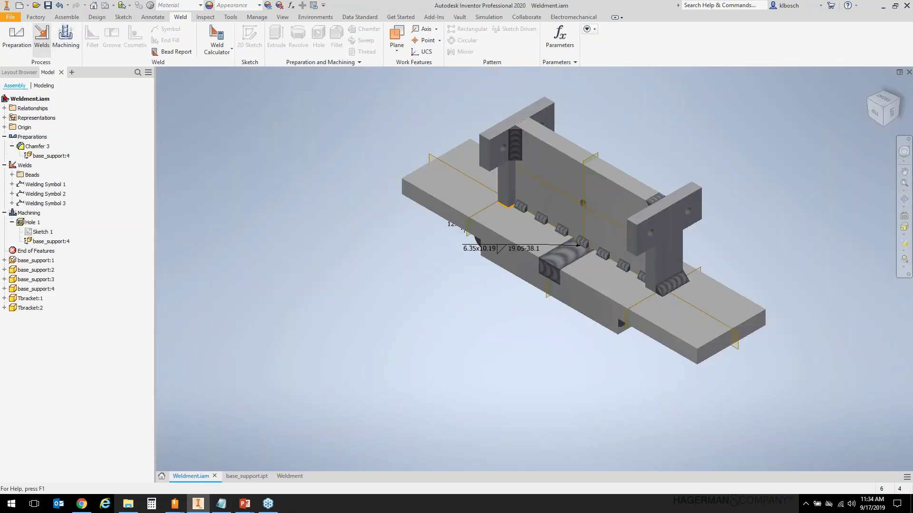
pyautogui.click(42, 40)
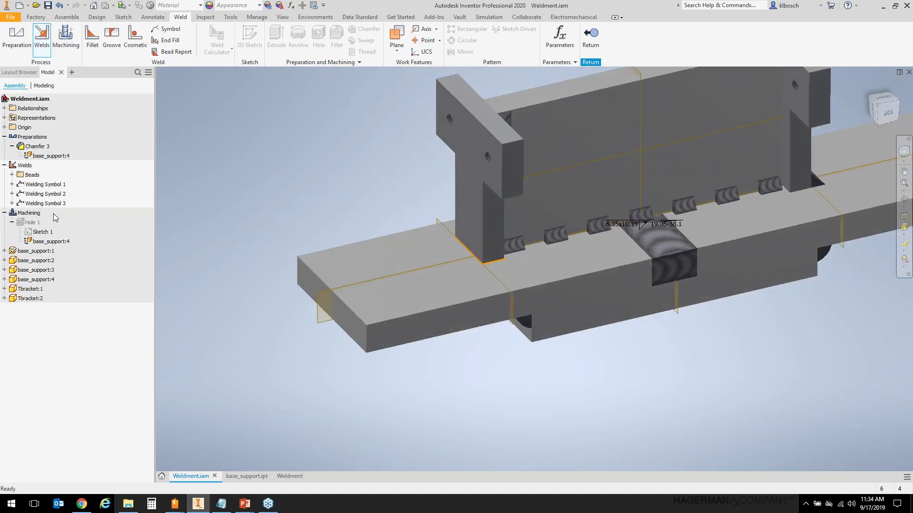
# Delete Welding Symbol 3 from the weldment browser.
pyautogui.click(37, 205)
pyautogui.rightClick(42, 205)
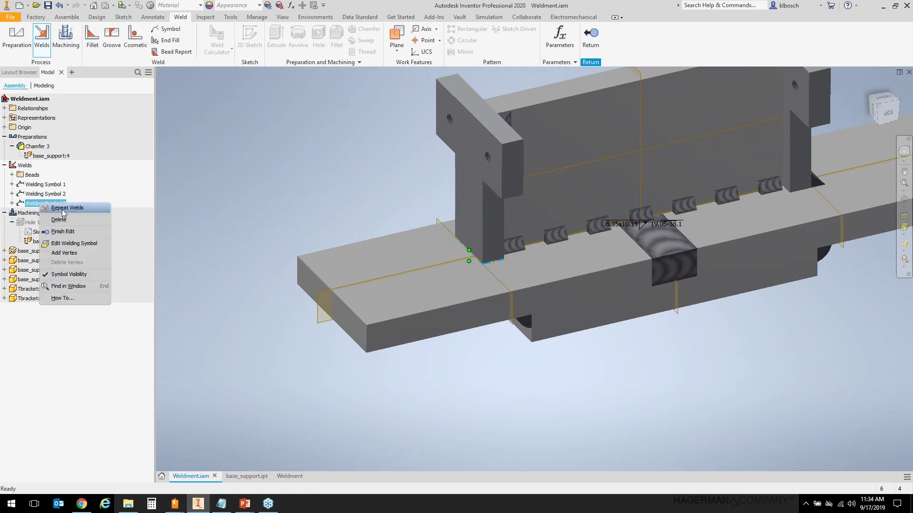
pyautogui.click(67, 222)
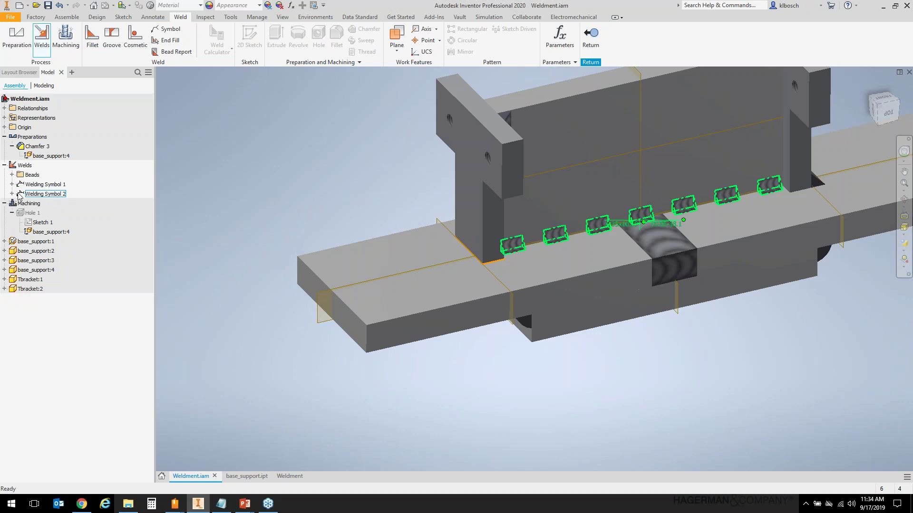
# Expand Welding Symbol 2 and the Beads folder to list the individual weld beads.
pyautogui.scroll(1, 485, 257)
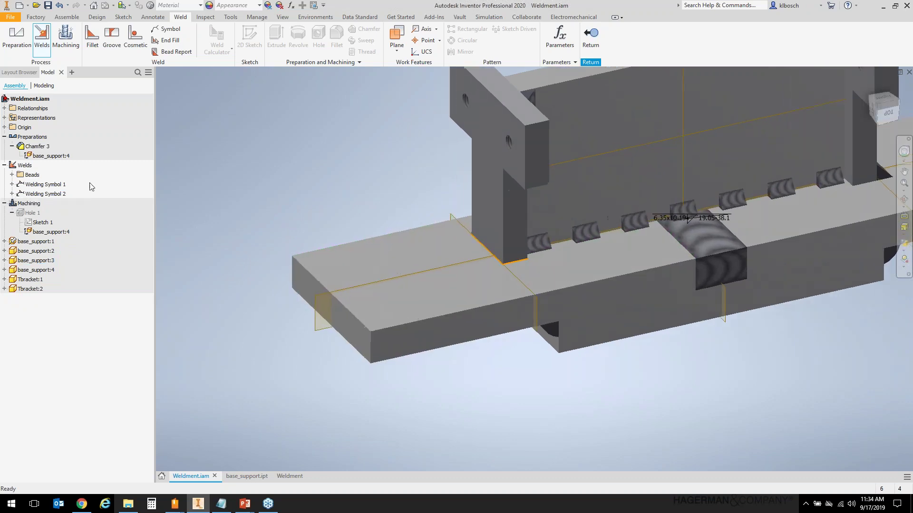
pyautogui.click(12, 194)
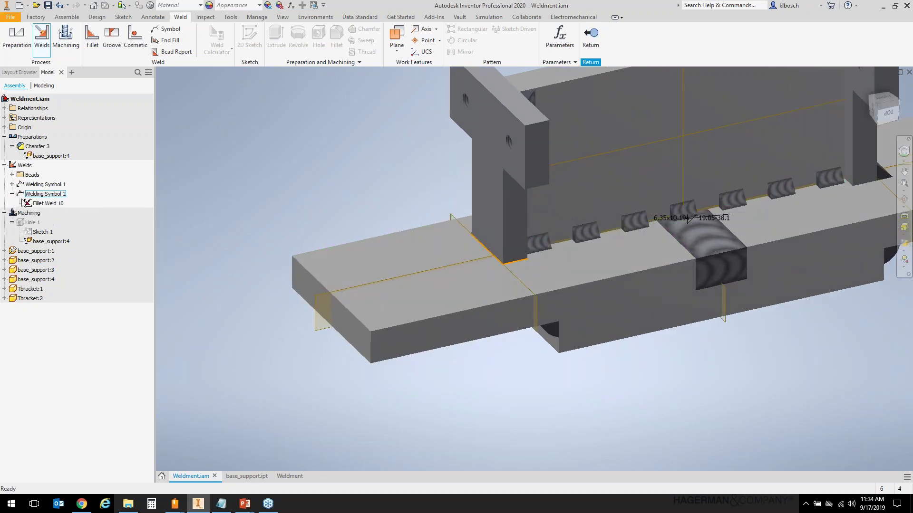
pyautogui.click(47, 203)
pyautogui.click(214, 167)
pyautogui.scroll(2, 214, 168)
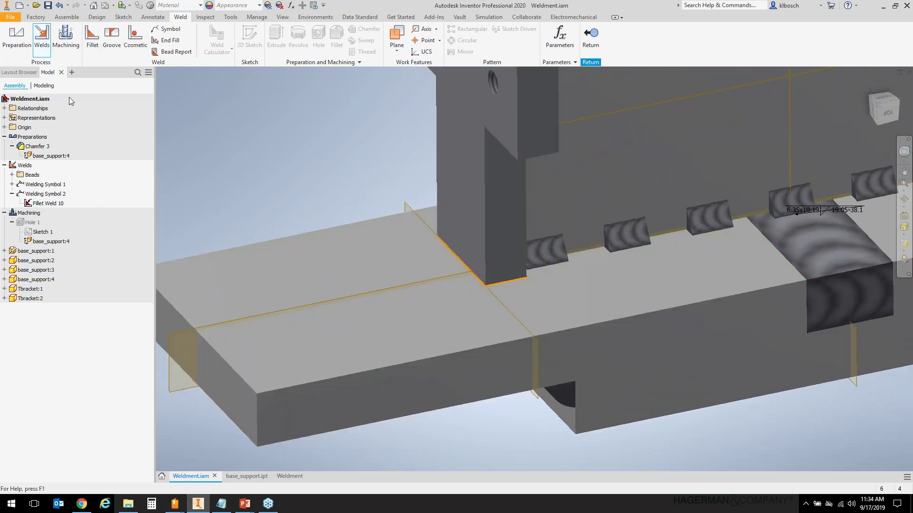
pyautogui.click(19, 196)
pyautogui.click(12, 175)
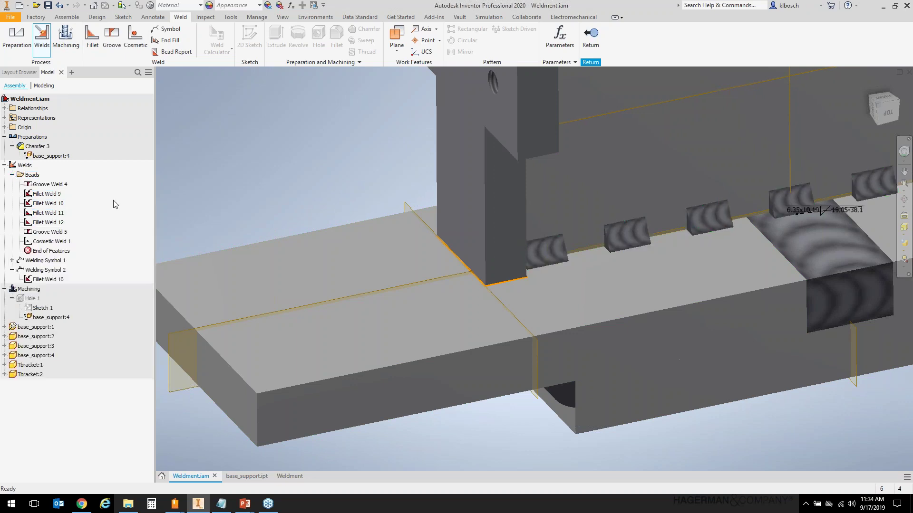
# Delete the Cosmetic Weld 1 bead, keeping the fillet welds.
pyautogui.click(59, 242)
pyautogui.rightClick(59, 240)
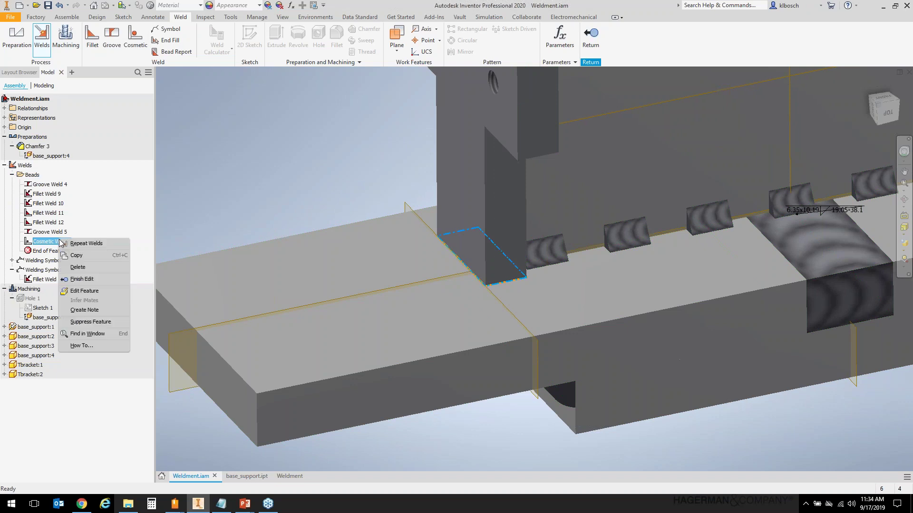
pyautogui.click(79, 268)
pyautogui.scroll(-2, 326, 184)
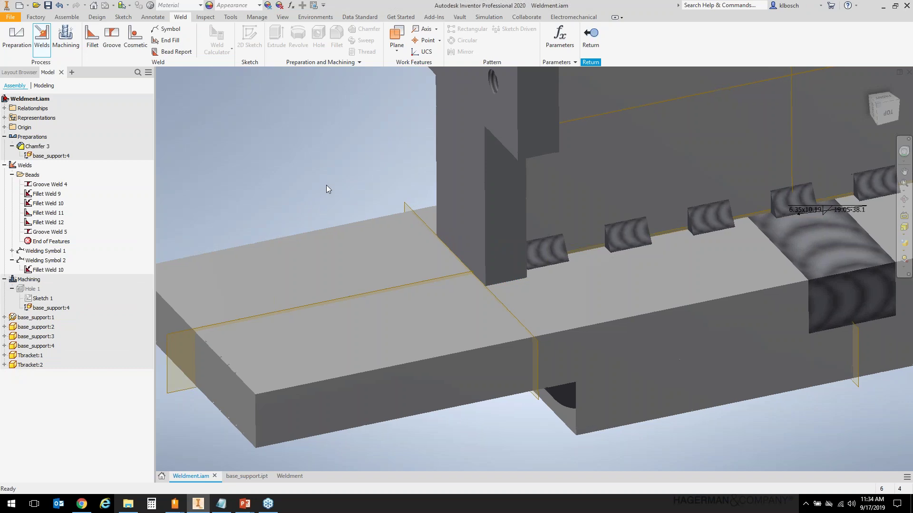
pyautogui.scroll(-2, 327, 181)
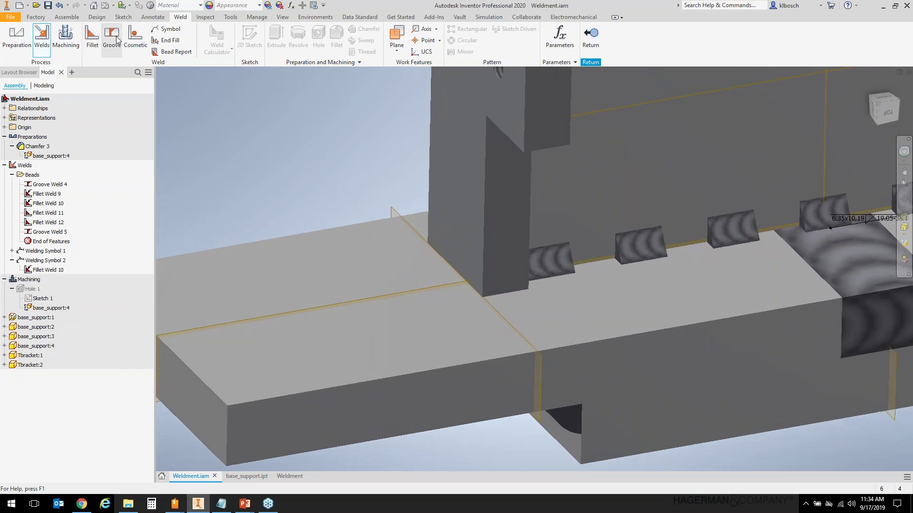
pyautogui.click(137, 38)
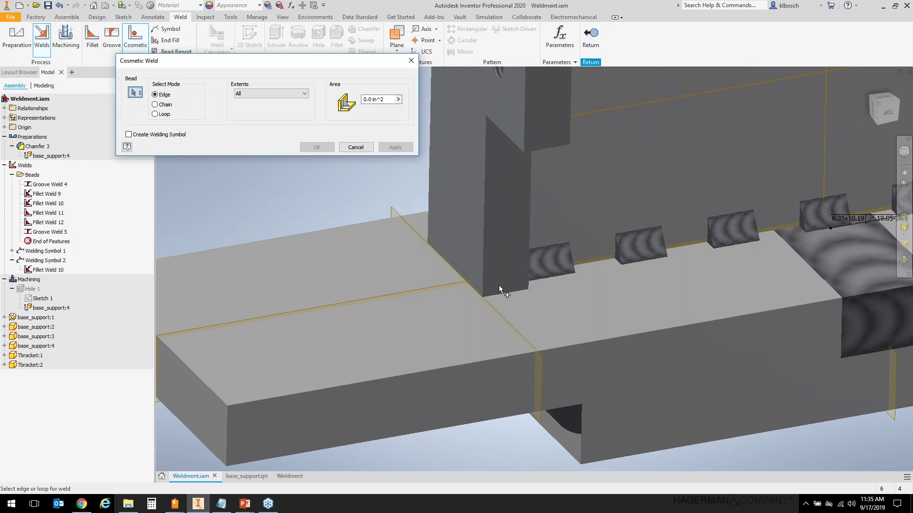
# Pick the loop at the T-bracket base in Loop mode, with Create Welding Symbol enabled.
pyautogui.click(155, 104)
pyautogui.click(155, 114)
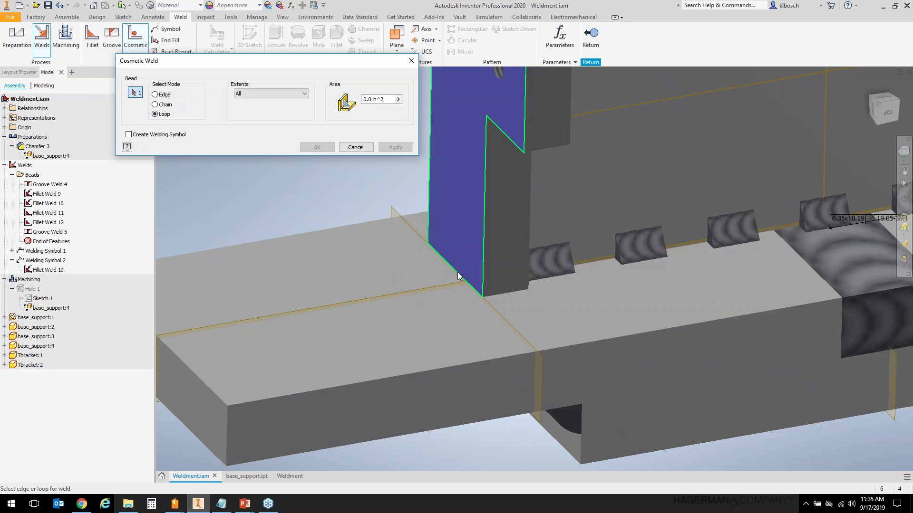
pyautogui.moveTo(473, 287)
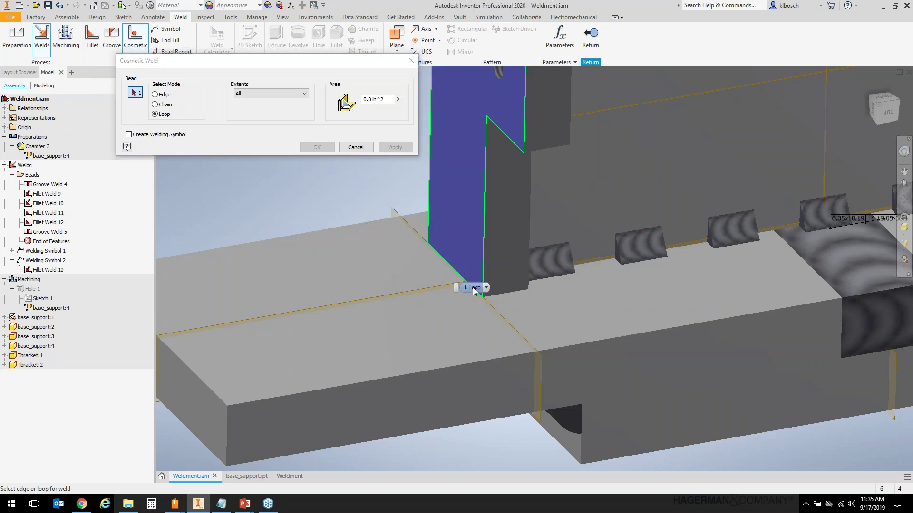
pyautogui.click(486, 287)
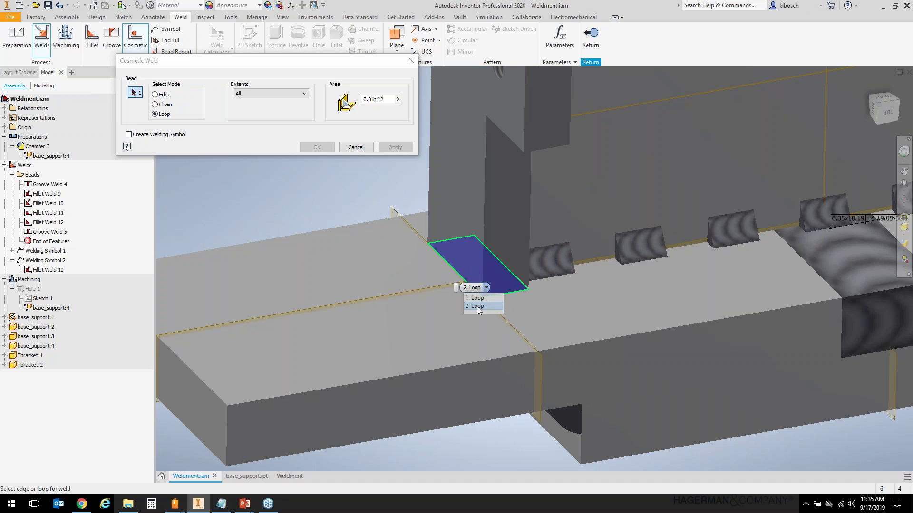
pyautogui.click(477, 306)
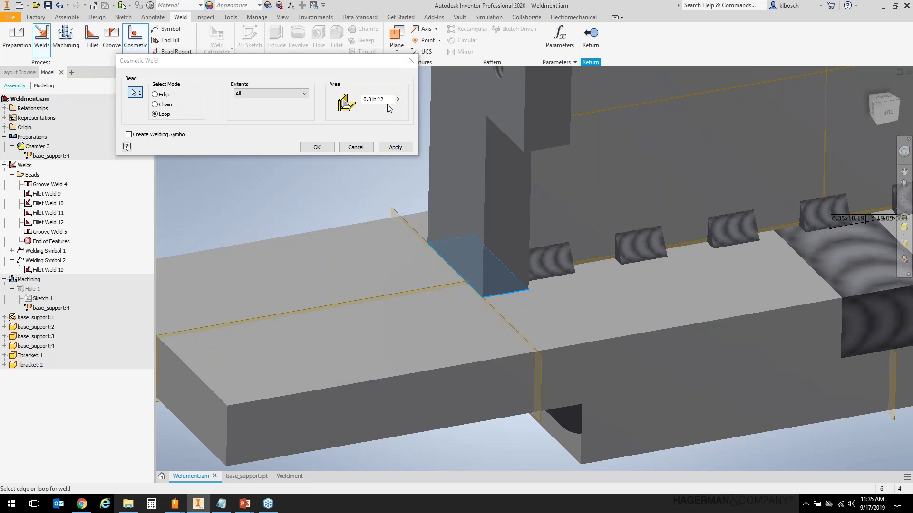
pyautogui.click(128, 135)
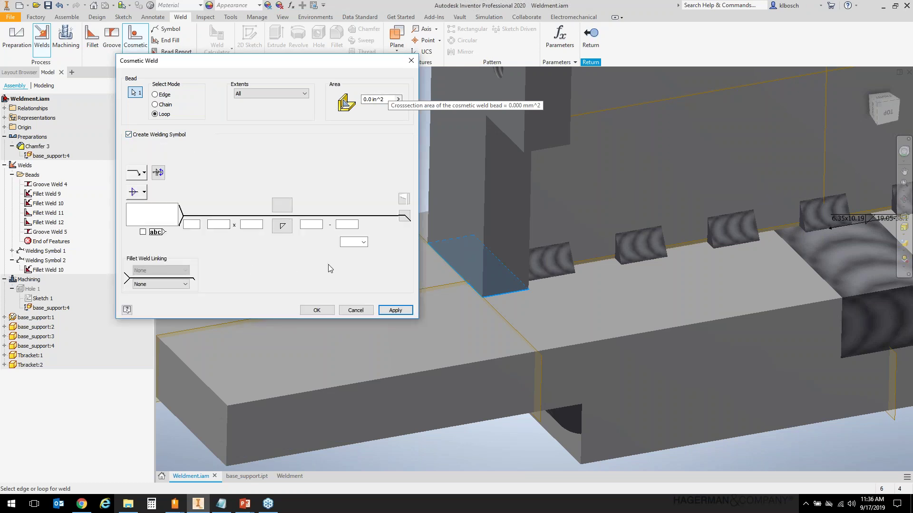
# Give the cosmetic weld a 12.7 fillet welding symbol with a contour and apply it.
pyautogui.click(282, 226)
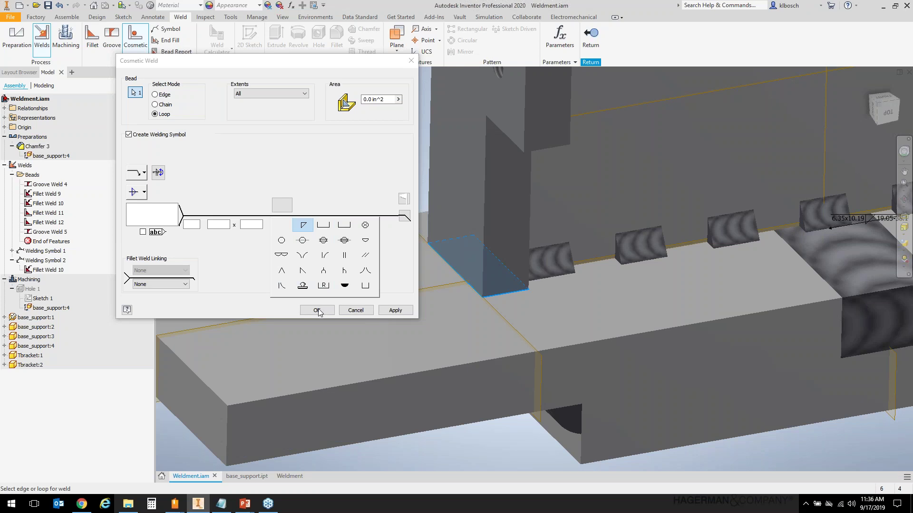
pyautogui.click(213, 224)
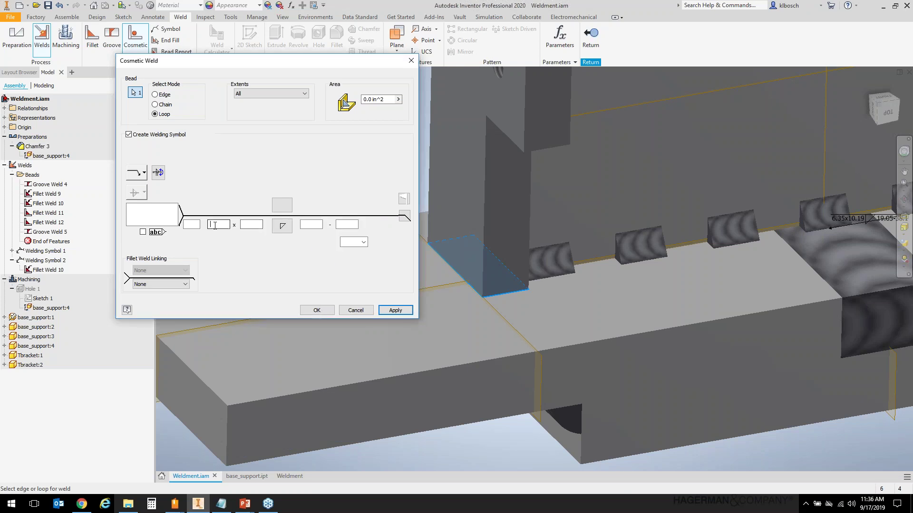
pyautogui.write('12.7')
pyautogui.click(282, 227)
pyautogui.click(362, 242)
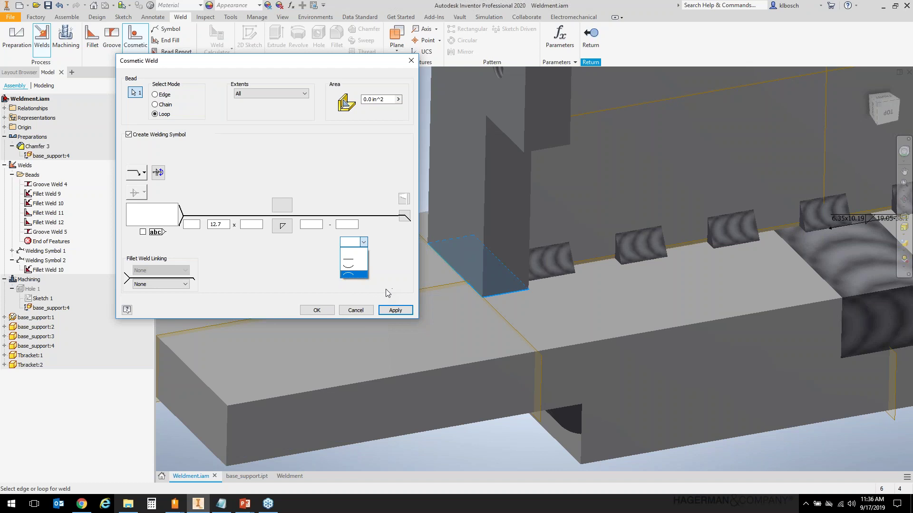
pyautogui.click(400, 314)
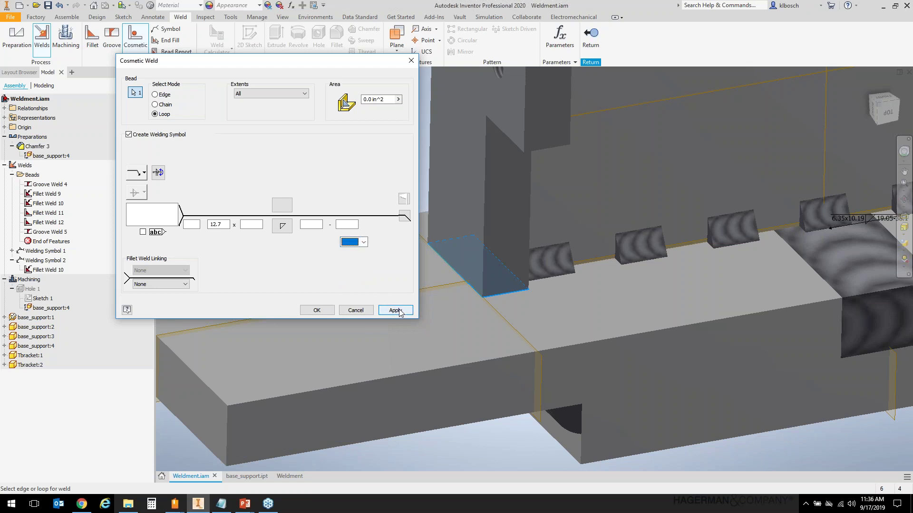
pyautogui.click(395, 310)
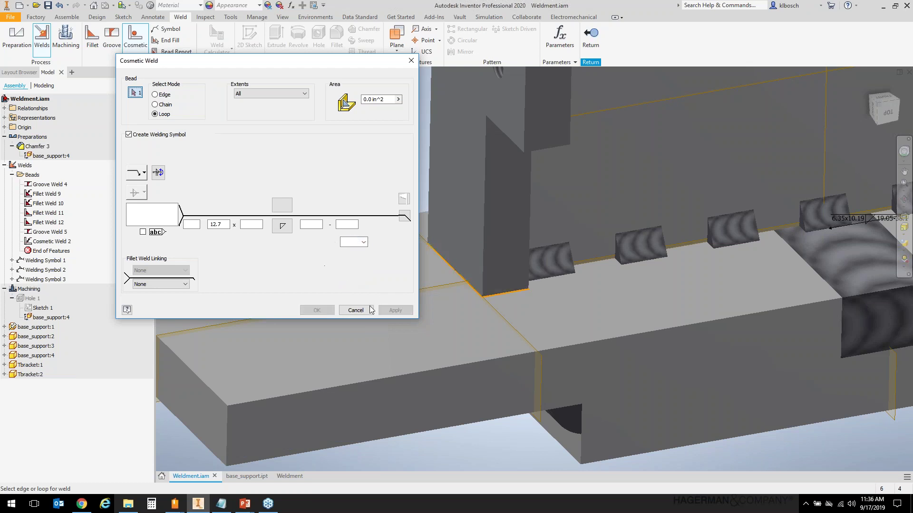
pyautogui.click(354, 310)
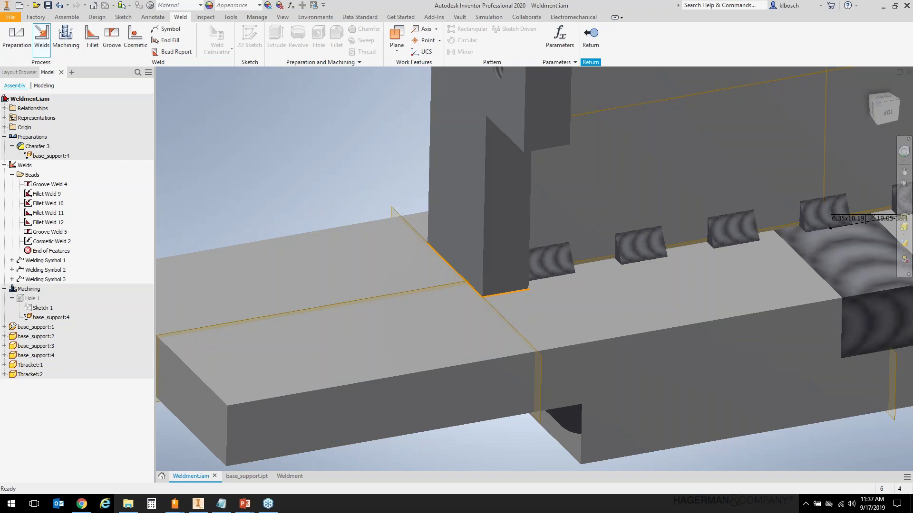
# Select Cosmetic Weld 2 in the browser and inspect it around the bracket base.
pyautogui.click(434, 212)
pyautogui.click(62, 242)
pyautogui.rightClick(62, 243)
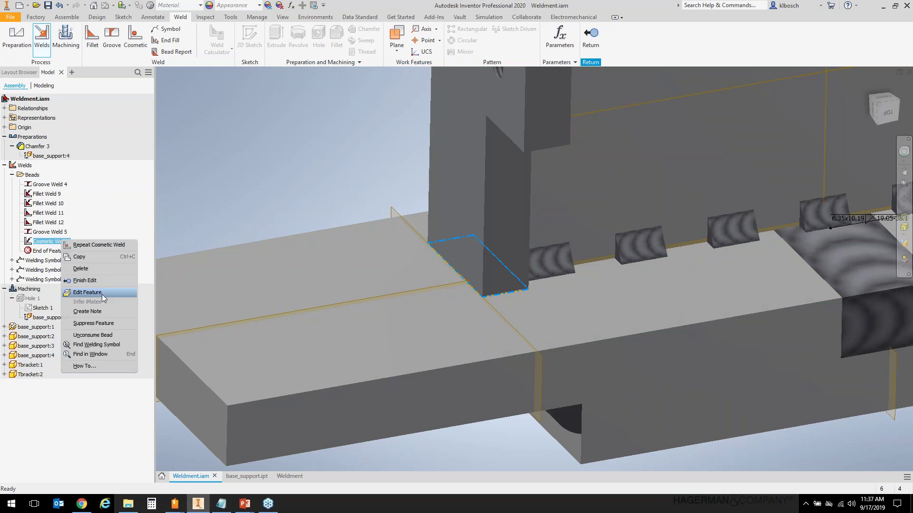
pyautogui.click(274, 222)
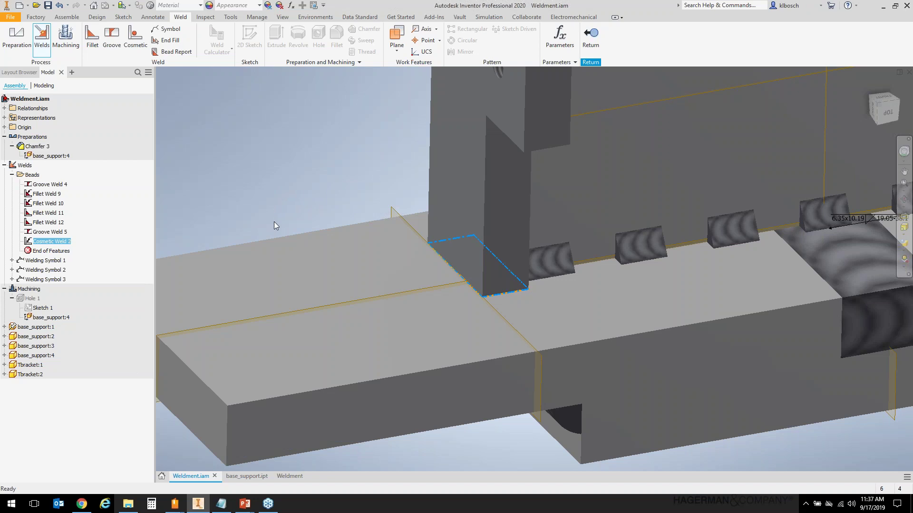
pyautogui.scroll(3, 315, 167)
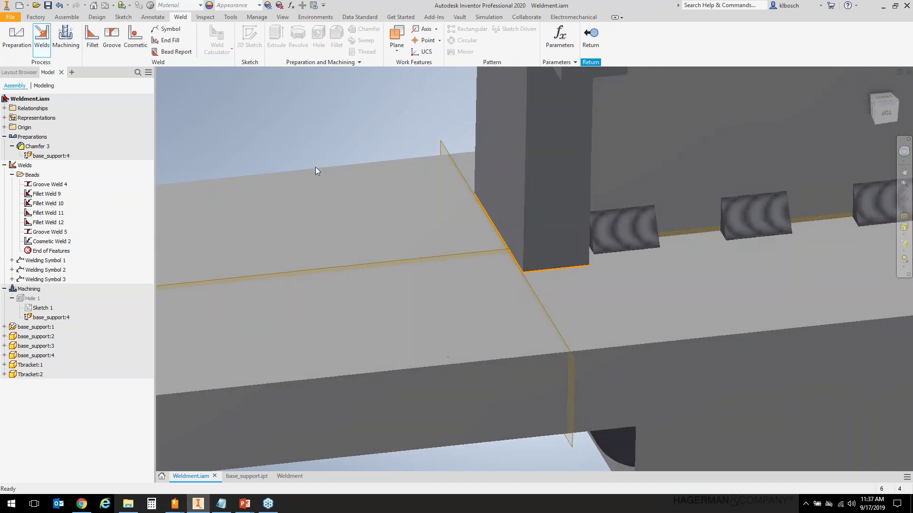
pyautogui.scroll(5, 315, 167)
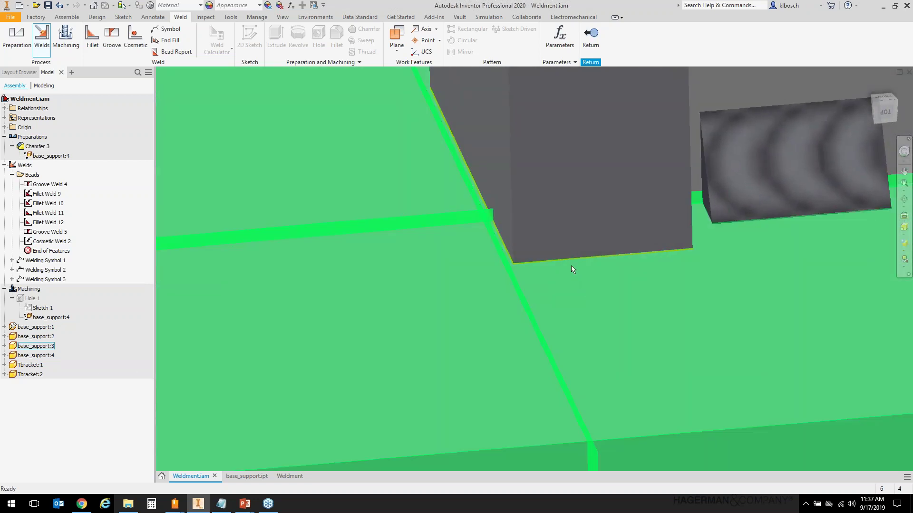
pyautogui.keyDown('shift'); pyautogui.moveTo(549, 261); pyautogui.dragTo(513, 267, button='middle'); pyautogui.keyUp('shift')
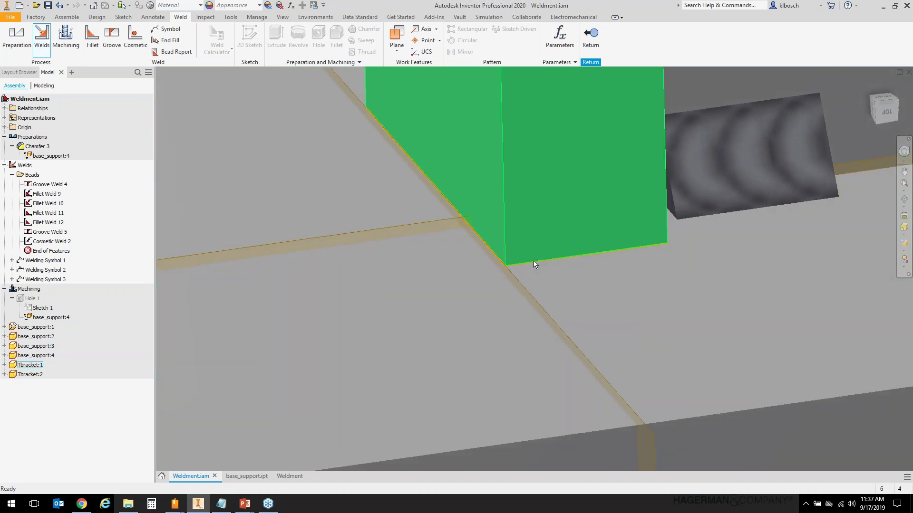
pyautogui.keyDown('shift'); pyautogui.moveTo(533, 262); pyautogui.dragTo(491, 259, button='middle'); pyautogui.keyUp('shift')
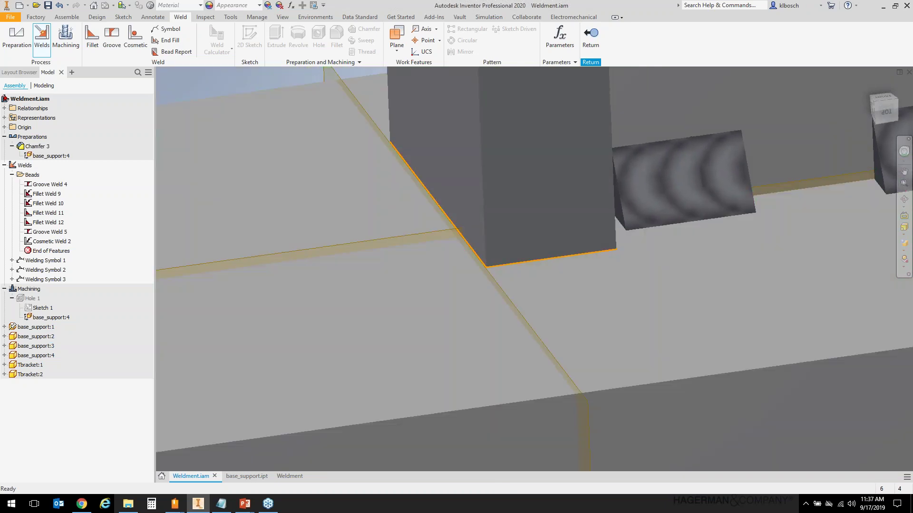
pyautogui.scroll(3, 305, 278)
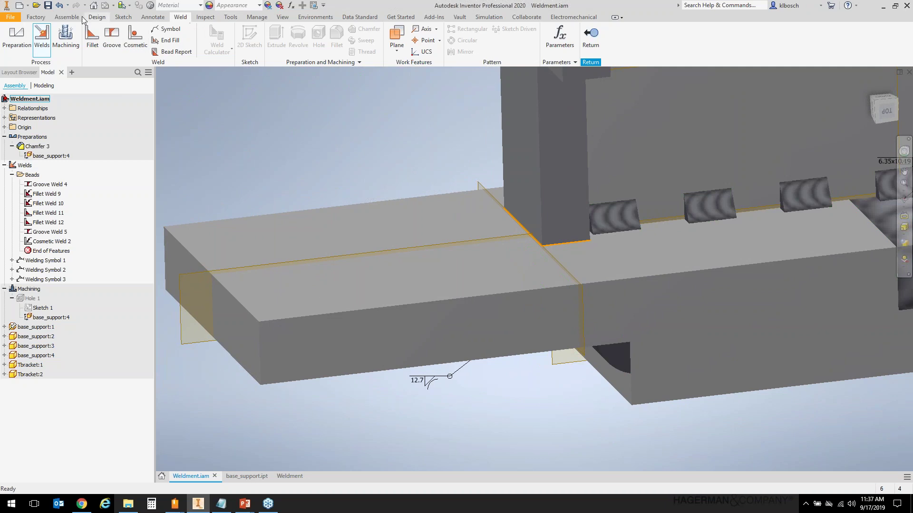
# Uncheck All Workfeatures under Object Visibility to hide origin planes, axes and points.
pyautogui.click(282, 17)
pyautogui.click(15, 49)
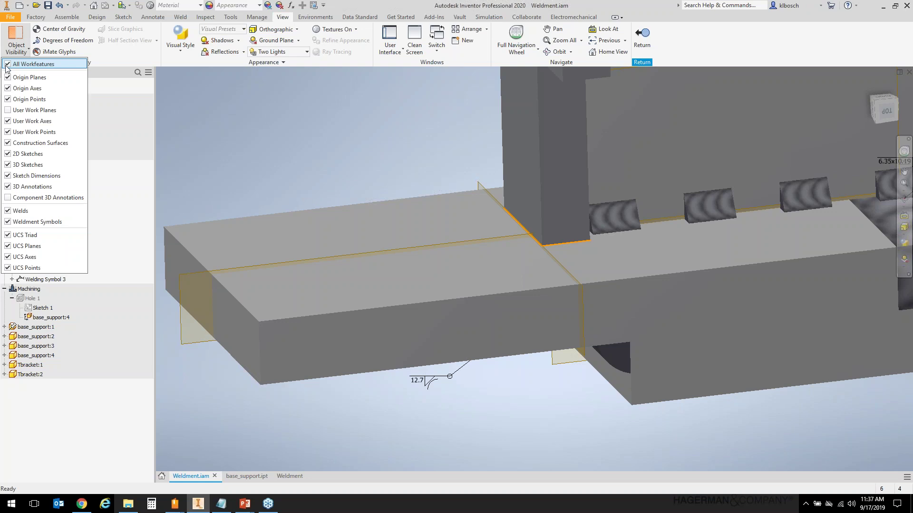
pyautogui.click(19, 63)
pyautogui.scroll(-1, 243, 116)
pyautogui.scroll(-5, 253, 110)
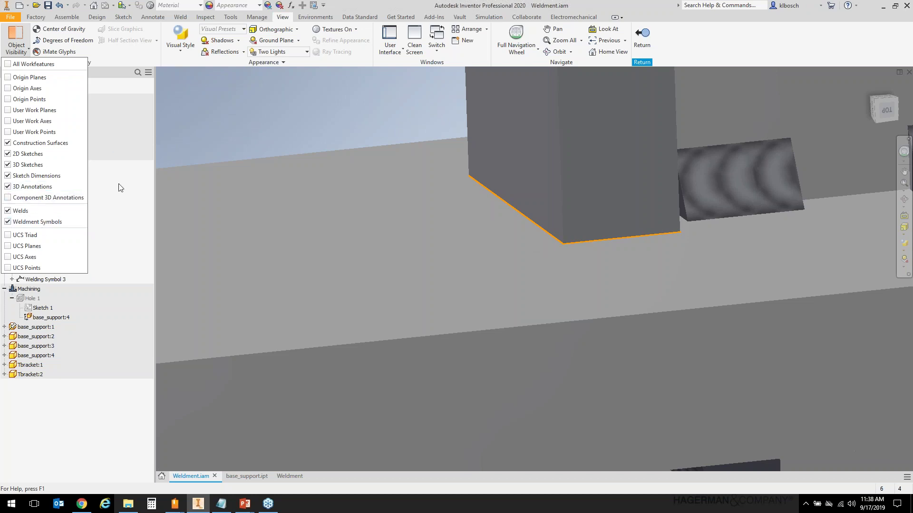
pyautogui.click(239, 116)
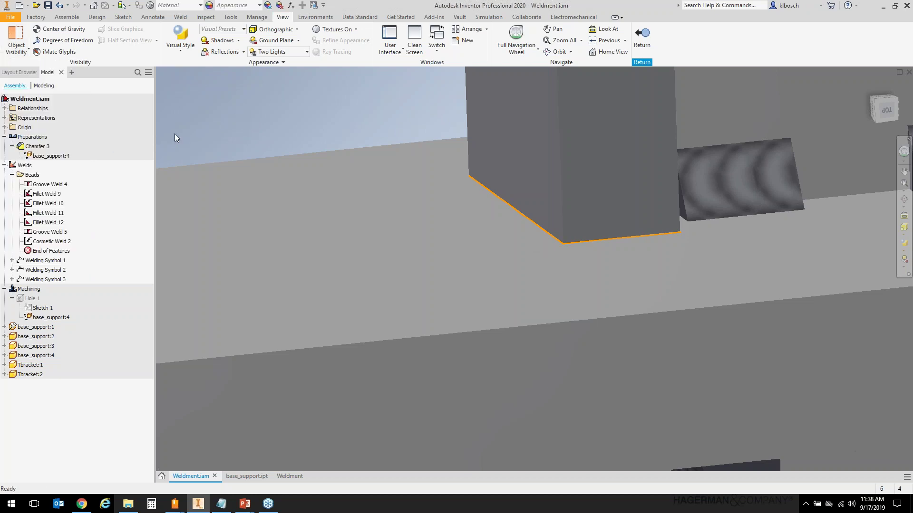
# Edit Cosmetic Weld 2, review its loop bead, and confirm it unchanged.
pyautogui.rightClick(59, 244)
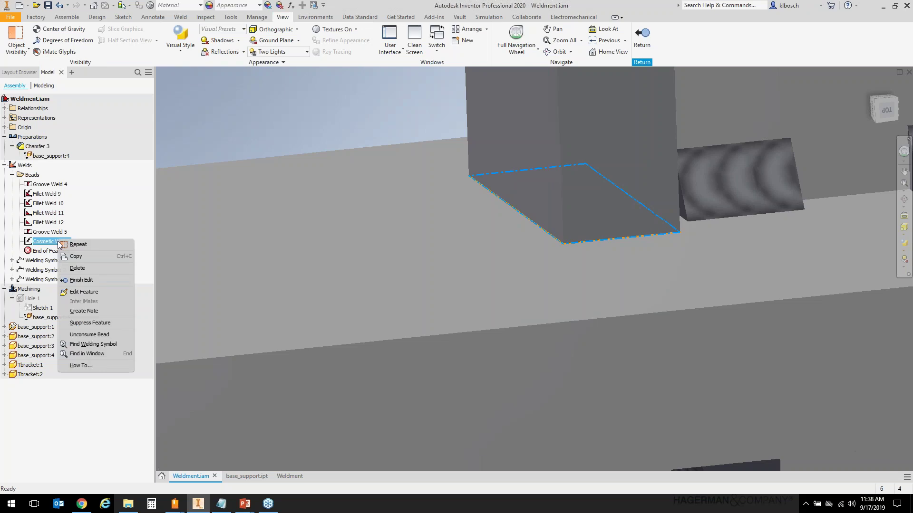
pyautogui.click(94, 292)
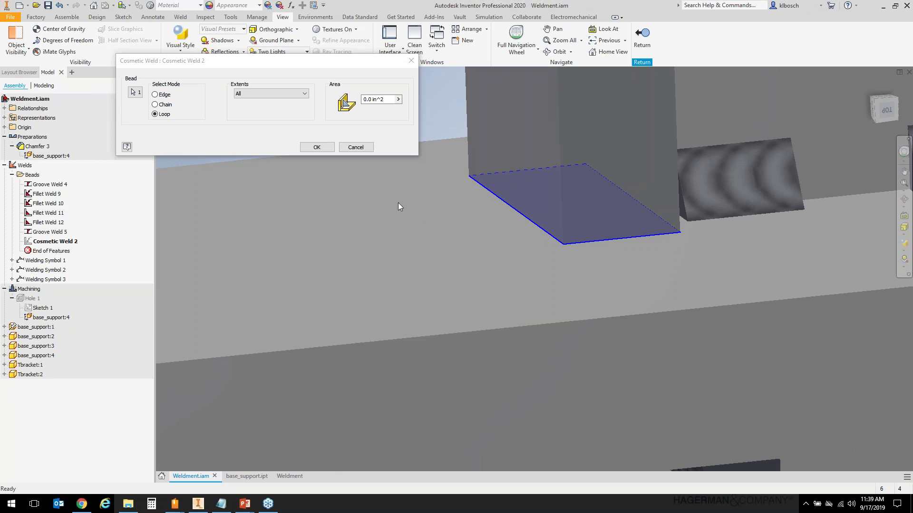
pyautogui.click(317, 148)
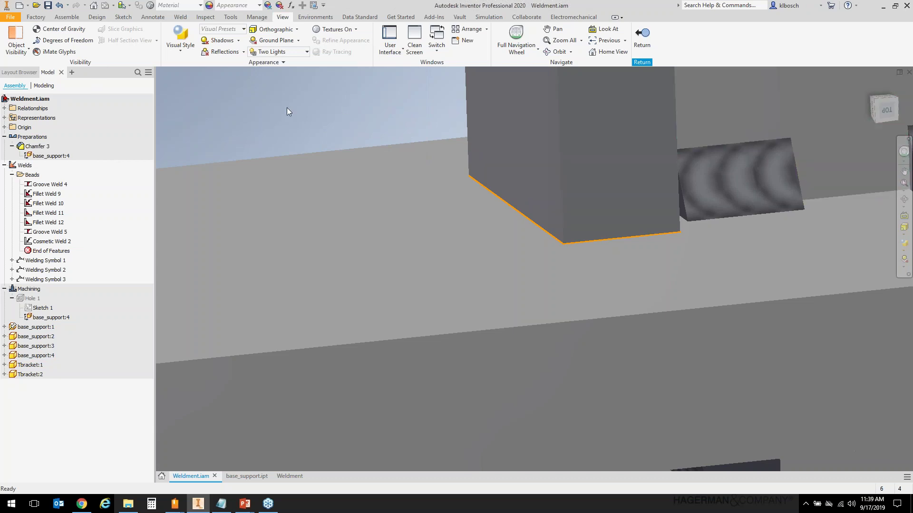
# Zoom out and return the view to the Home orientation.
pyautogui.scroll(5, 614, 335)
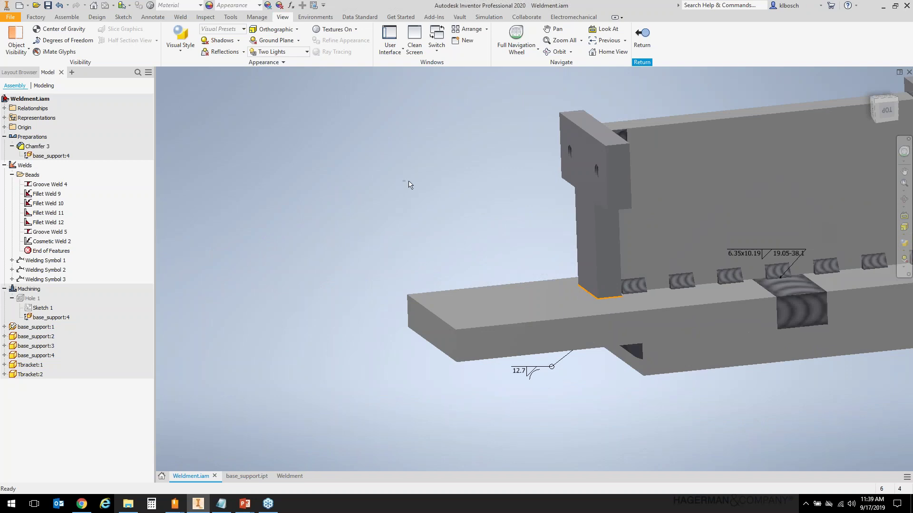
pyautogui.click(871, 84)
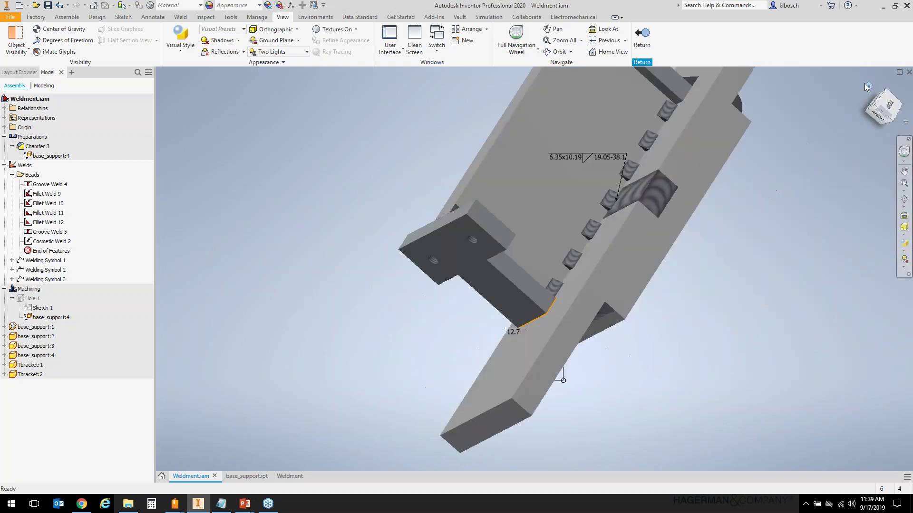
pyautogui.rightClick(259, 131)
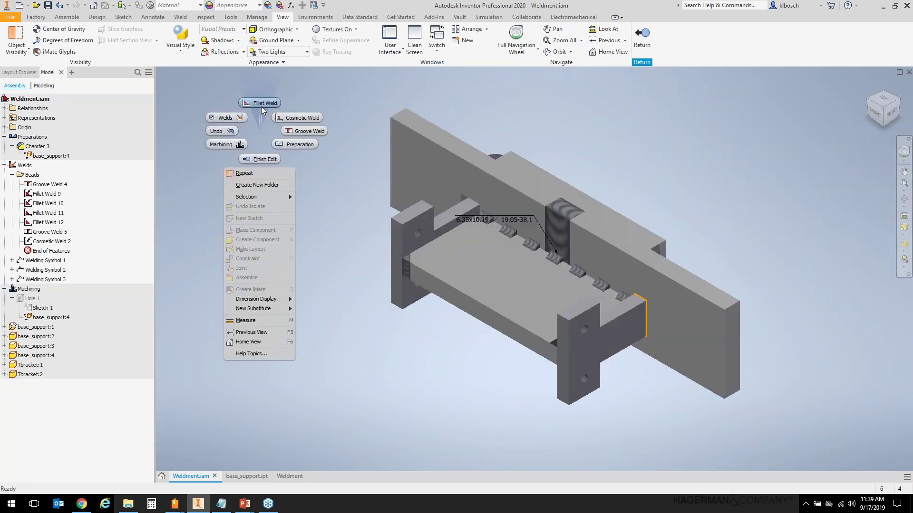
# Finish weld editing and return to the weldment assembly.
pyautogui.click(261, 161)
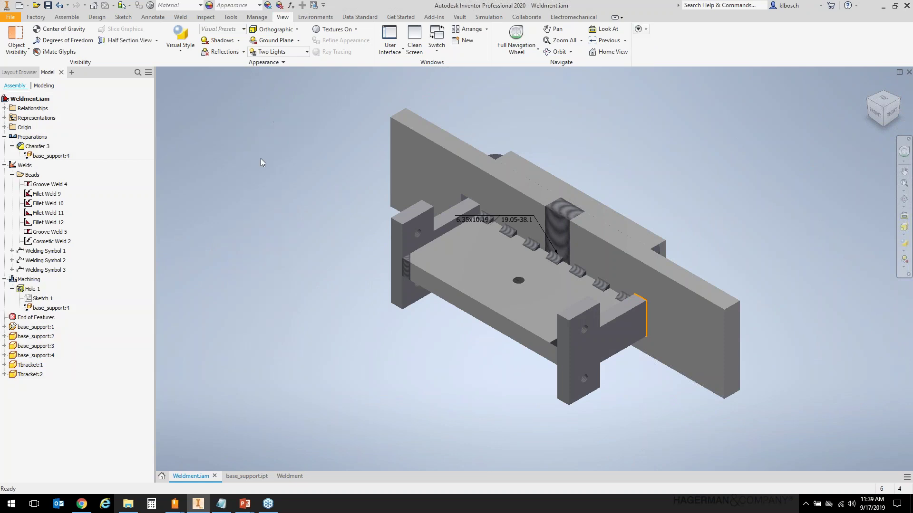
pyautogui.rightClick(27, 99)
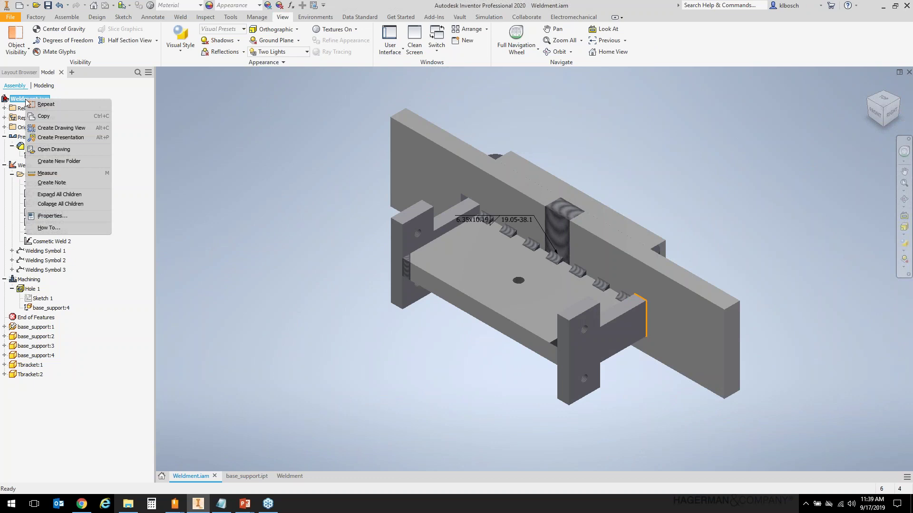
pyautogui.click(218, 134)
# Collapse Preparations, Welds and Machining, then save Weldment.iam with its dependents.
pyautogui.click(4, 136)
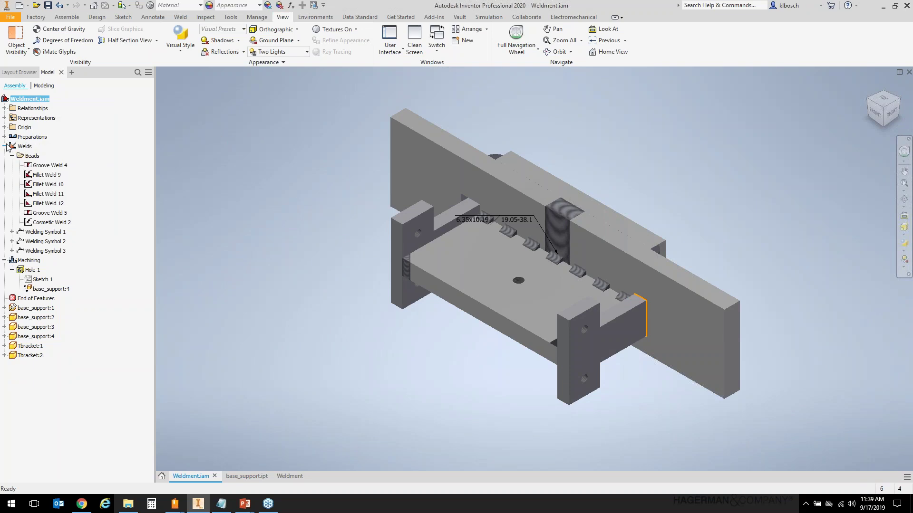
pyautogui.click(5, 146)
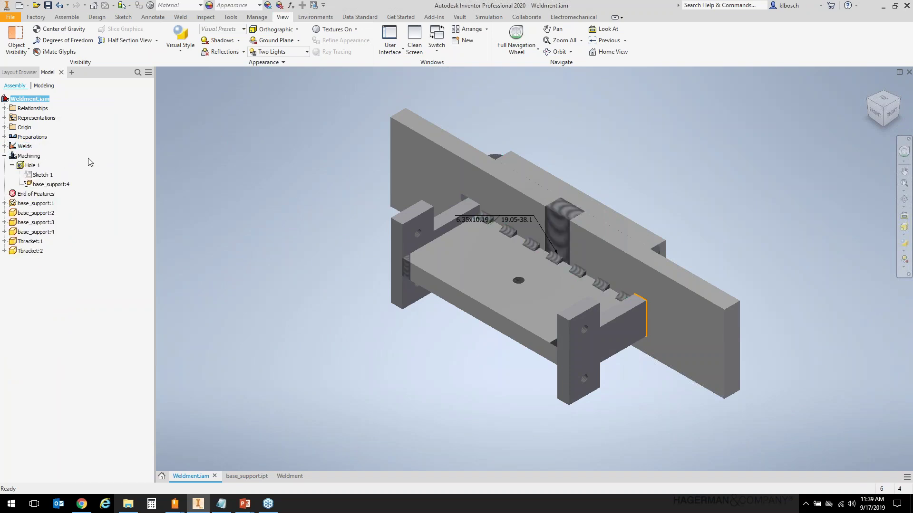
pyautogui.click(5, 156)
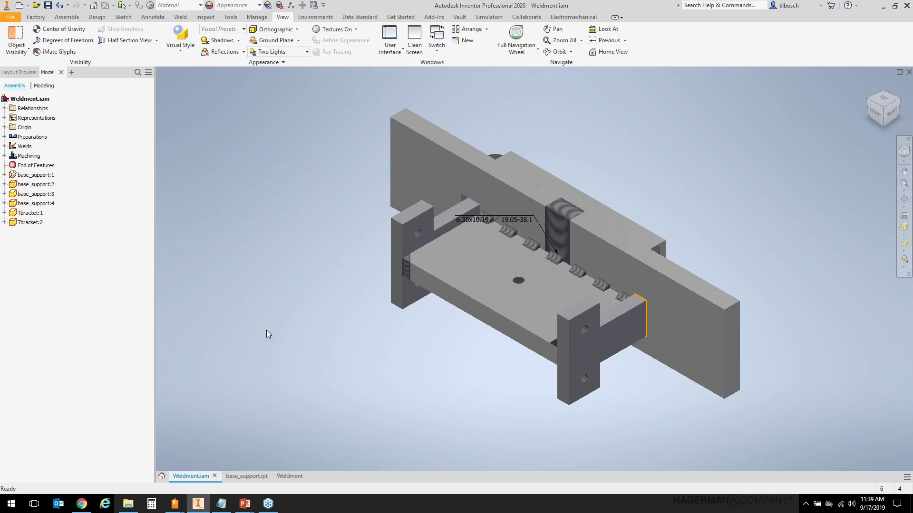
pyautogui.click(47, 5)
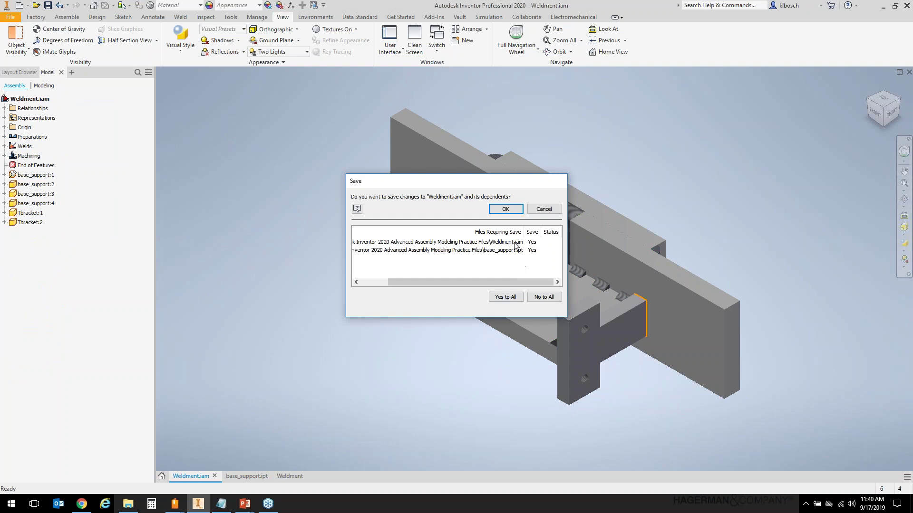
pyautogui.click(505, 209)
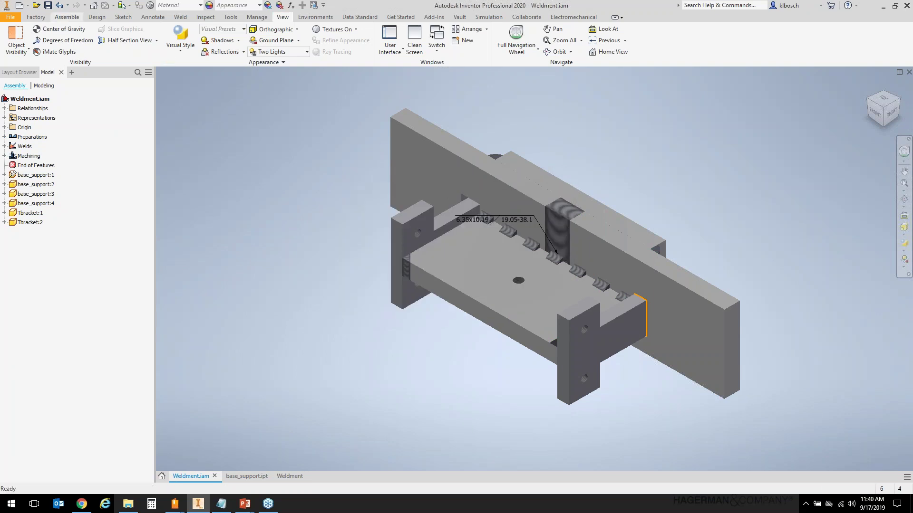
# Create a new assembly from the Standard.iam template.
pyautogui.click(20, 6)
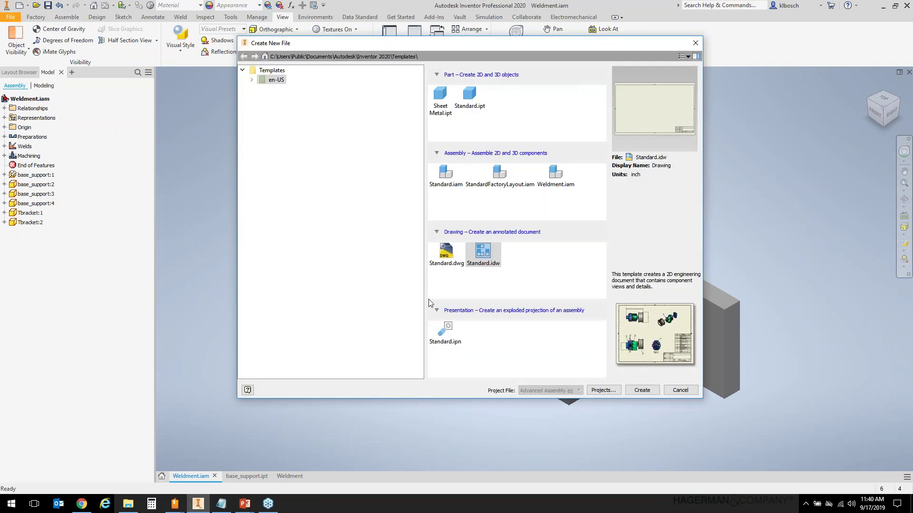
pyautogui.click(446, 175)
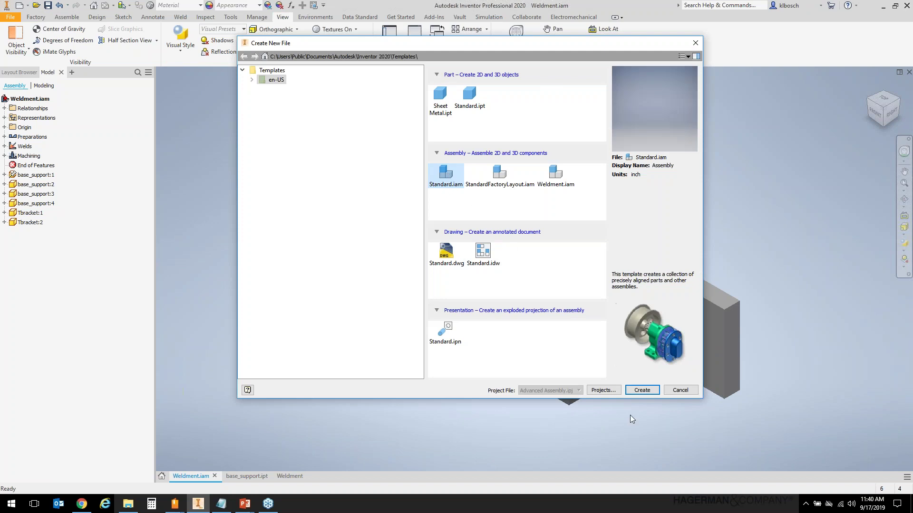
pyautogui.click(643, 390)
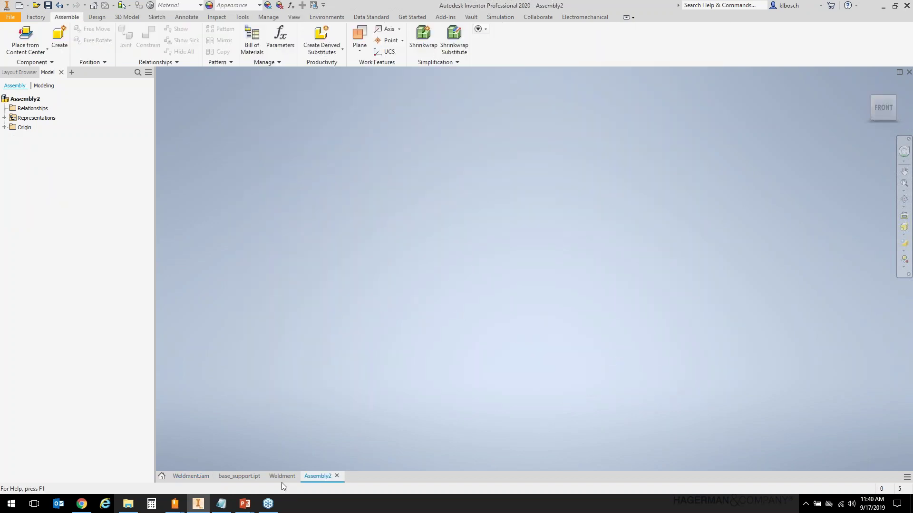
# Copy the Weldment assembly and paste it into Assembly2 as Weldment:1.
pyautogui.click(195, 476)
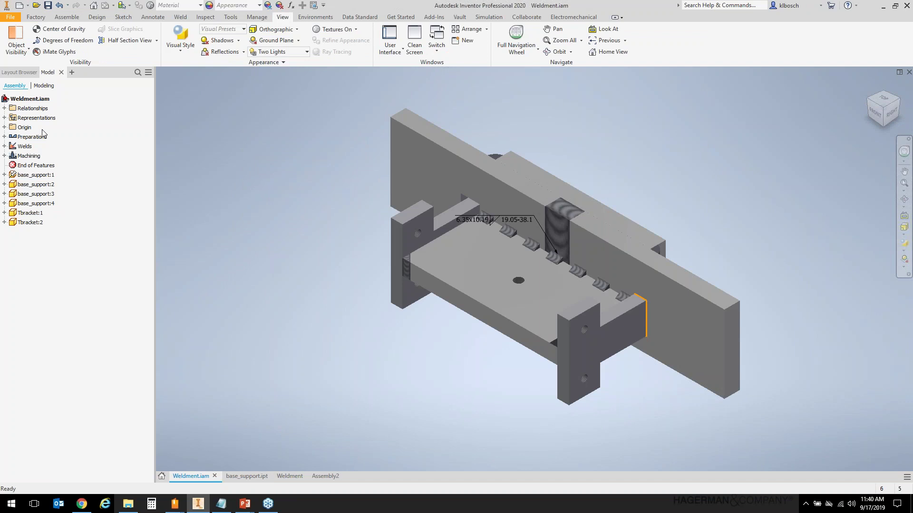
pyautogui.rightClick(20, 98)
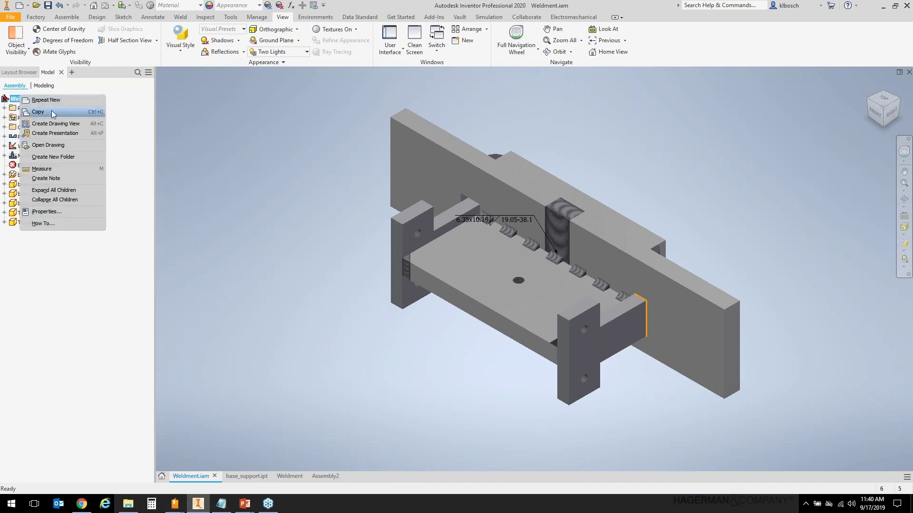
pyautogui.click(51, 111)
pyautogui.click(326, 476)
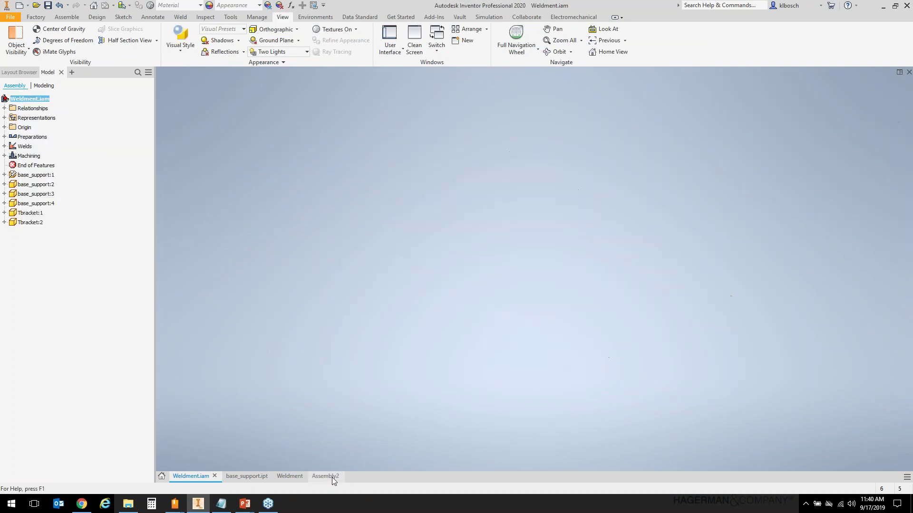
pyautogui.rightClick(422, 235)
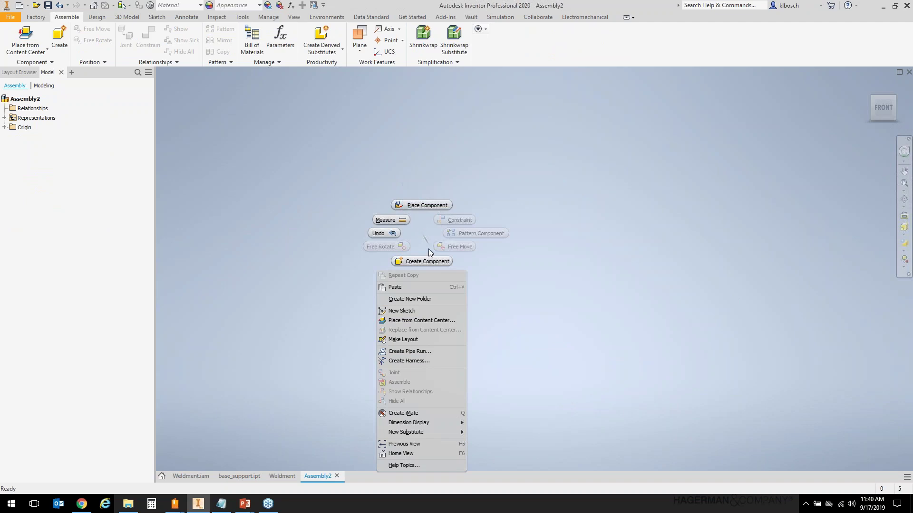
pyautogui.click(408, 287)
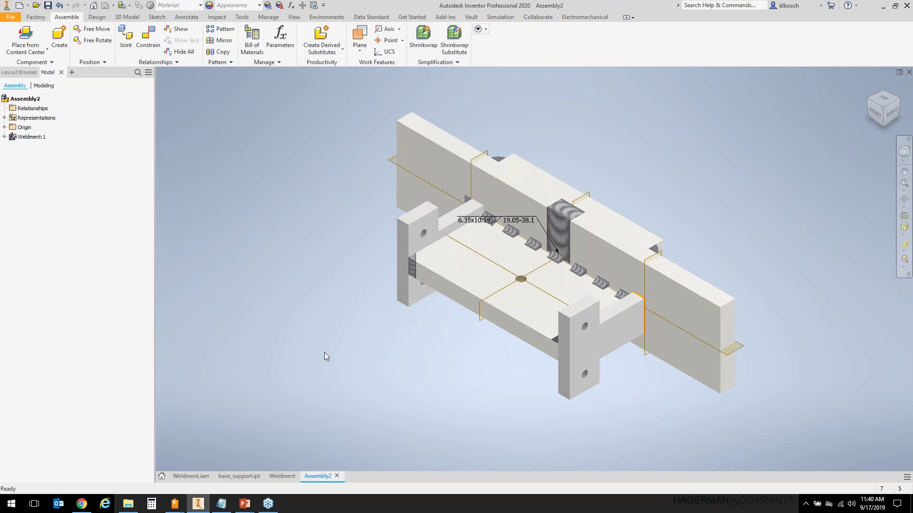
pyautogui.click(252, 39)
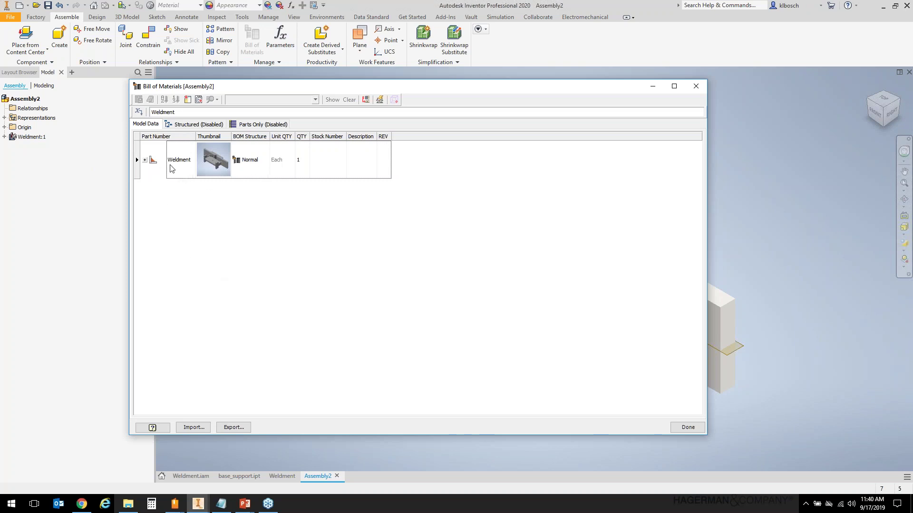
pyautogui.click(153, 163)
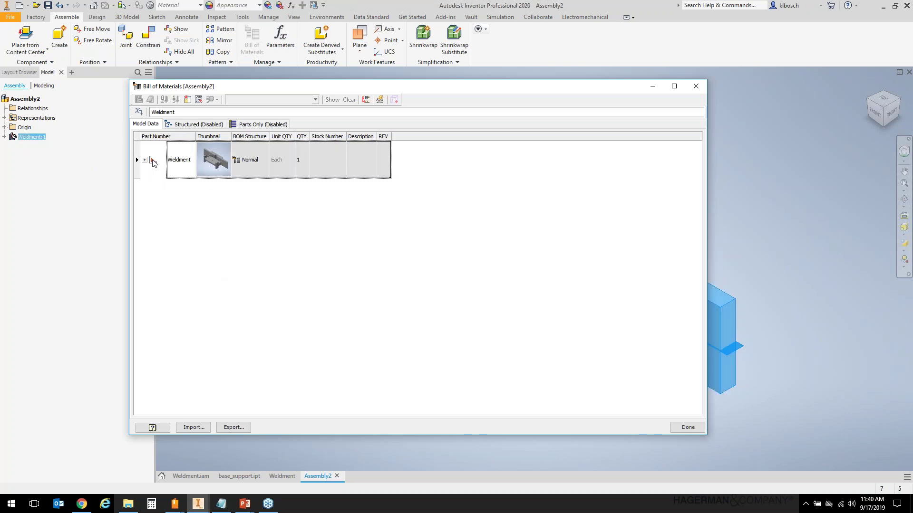
pyautogui.click(145, 160)
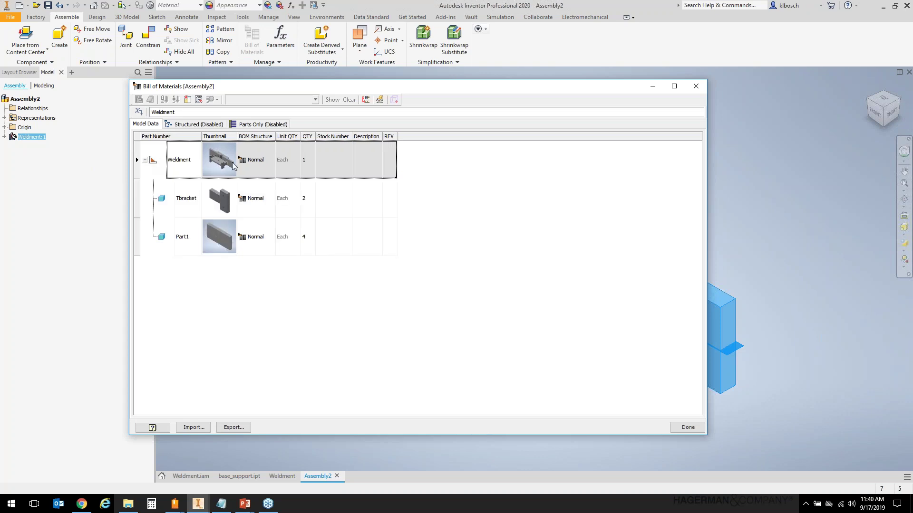
pyautogui.click(260, 167)
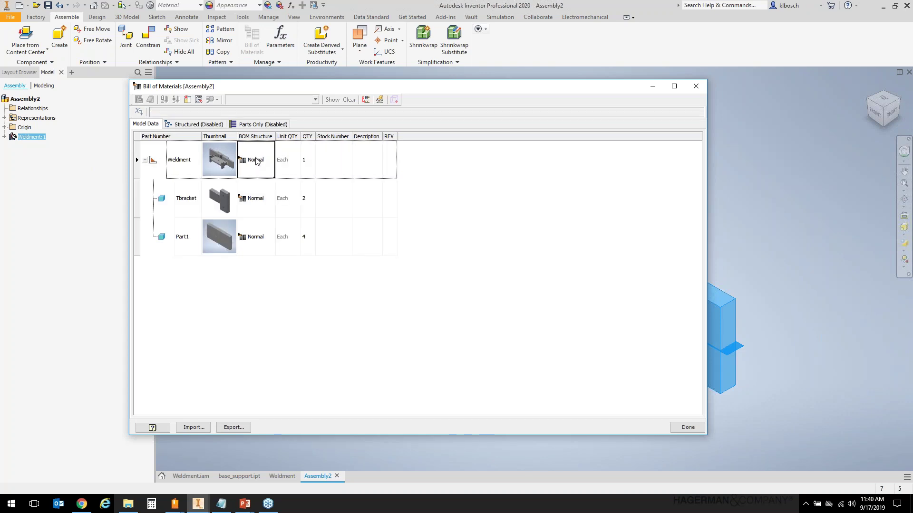
pyautogui.click(265, 164)
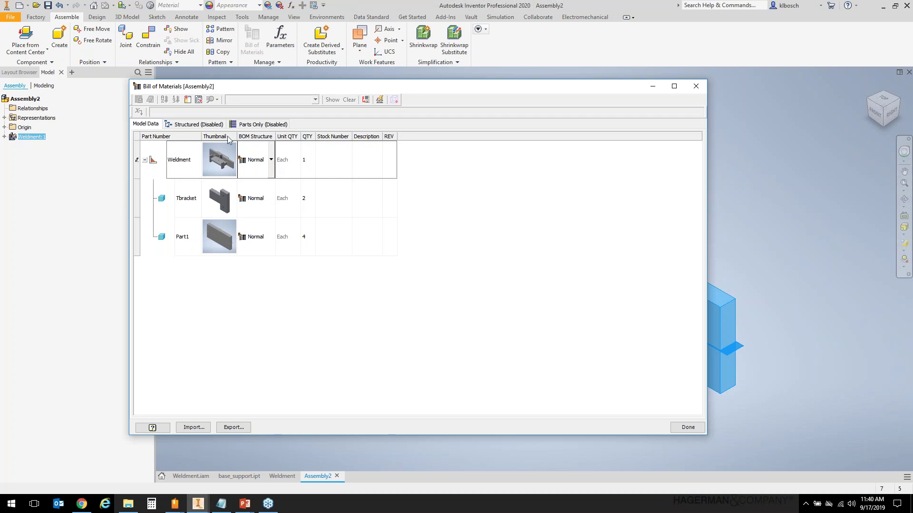
pyautogui.click(244, 137)
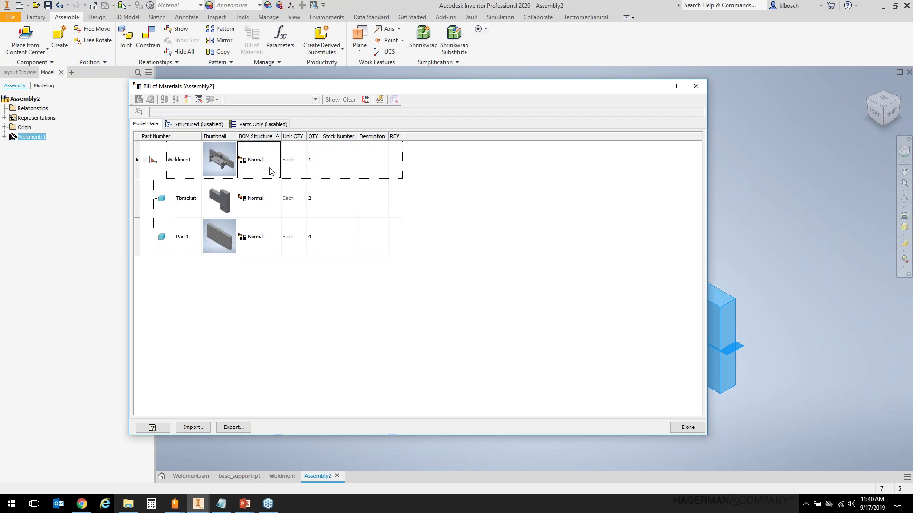
pyautogui.click(686, 427)
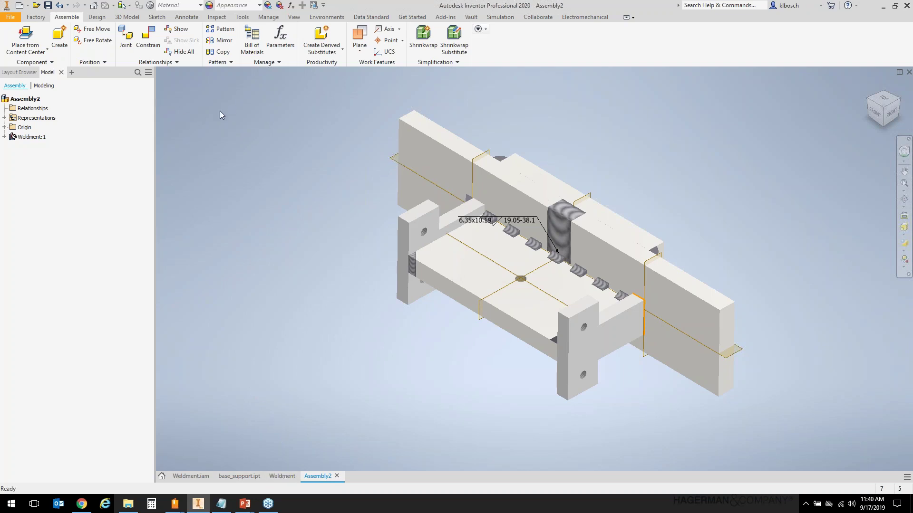
# Start Convert to Weldment on Assembly2 and confirm the conversion prompt.
pyautogui.click(316, 18)
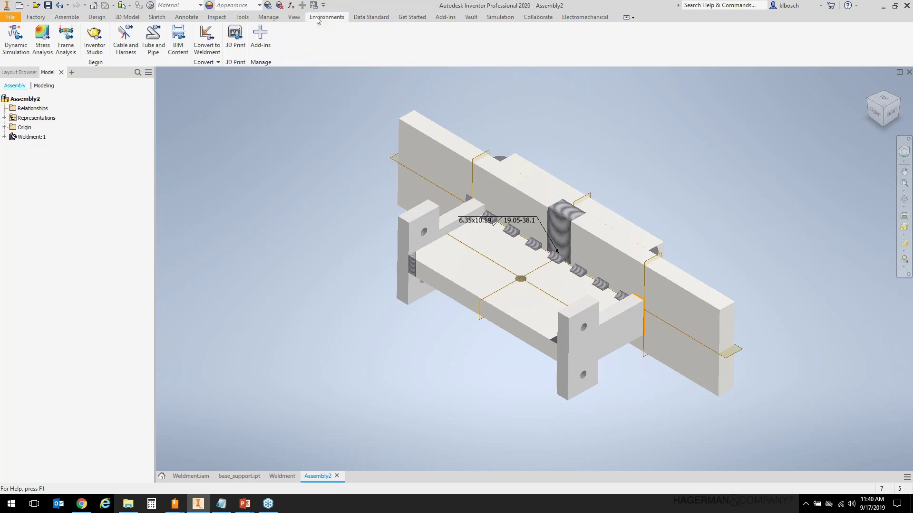
pyautogui.click(207, 49)
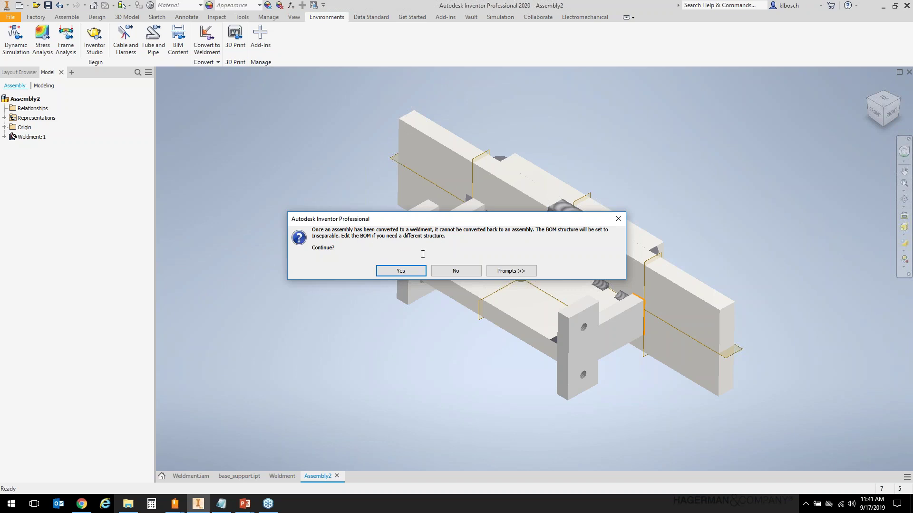
pyautogui.click(402, 271)
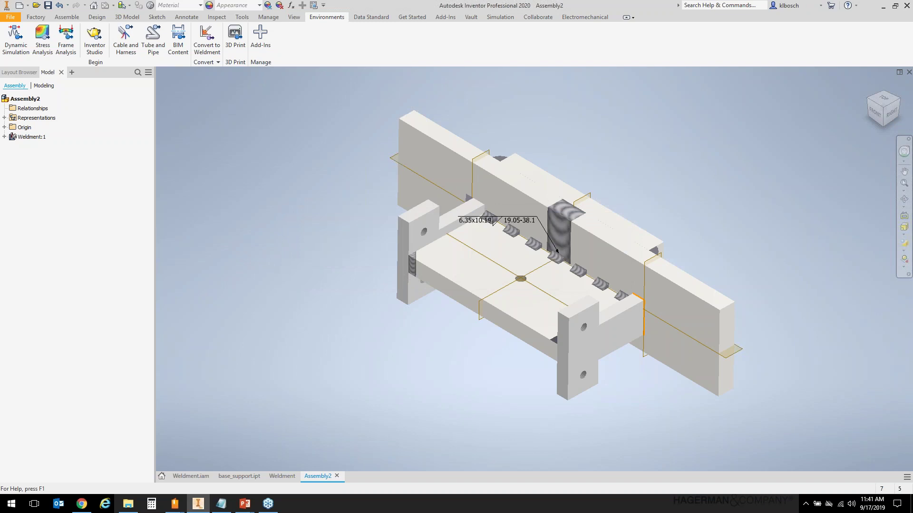
pyautogui.moveTo(723, 128); pyautogui.dragTo(259, 114)
# Check the Aluminum 6061, Welded bead material and Inseparable BOM structure, then cancel.
pyautogui.click(270, 176)
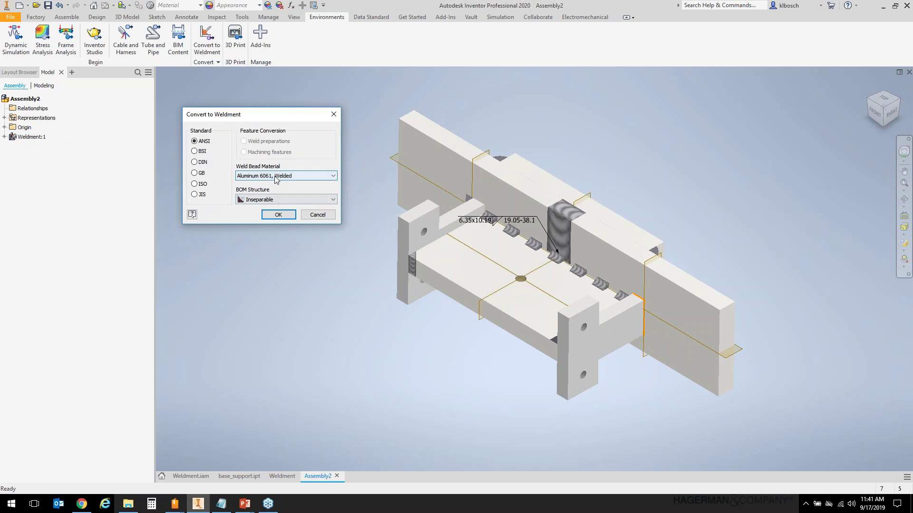
pyautogui.click(295, 145)
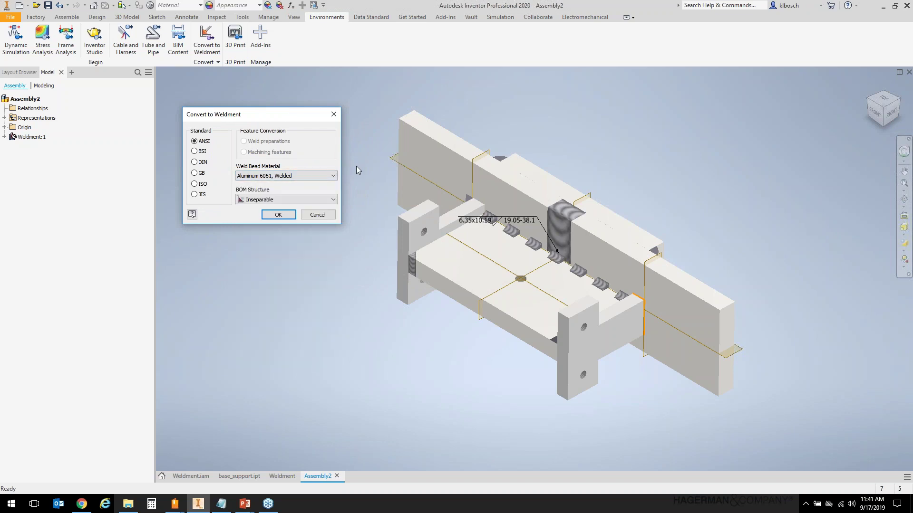
pyautogui.click(292, 200)
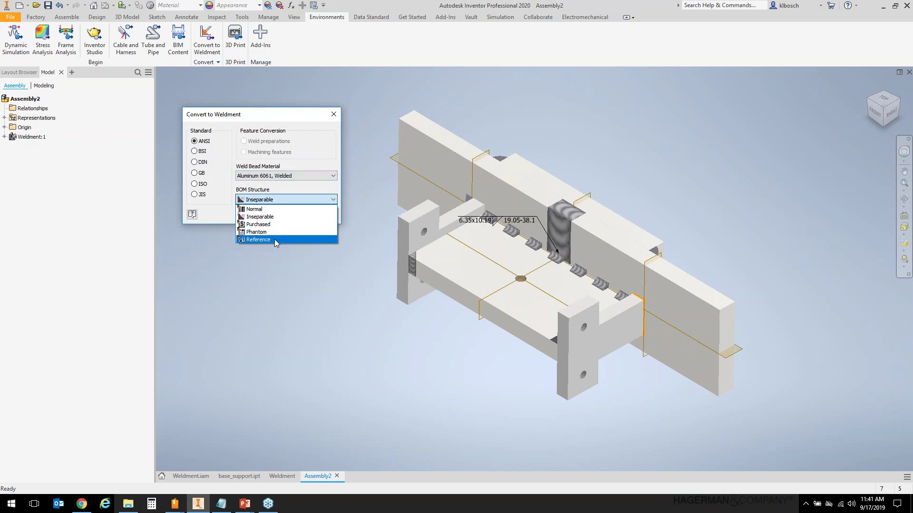
pyautogui.click(278, 291)
pyautogui.click(274, 199)
pyautogui.click(275, 292)
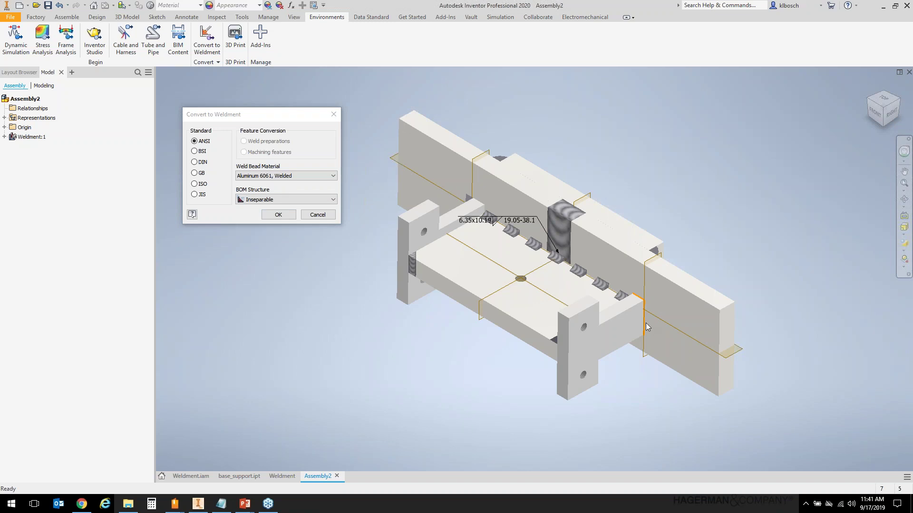
pyautogui.click(286, 476)
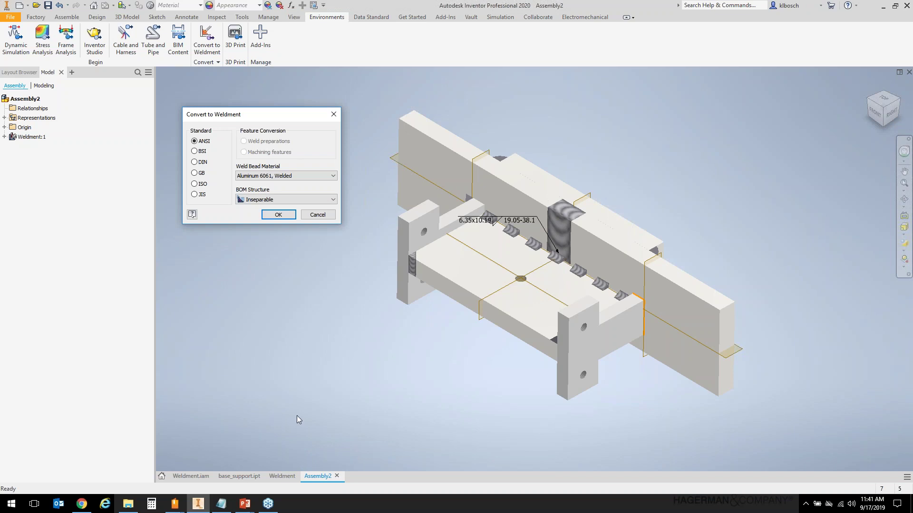
pyautogui.click(319, 217)
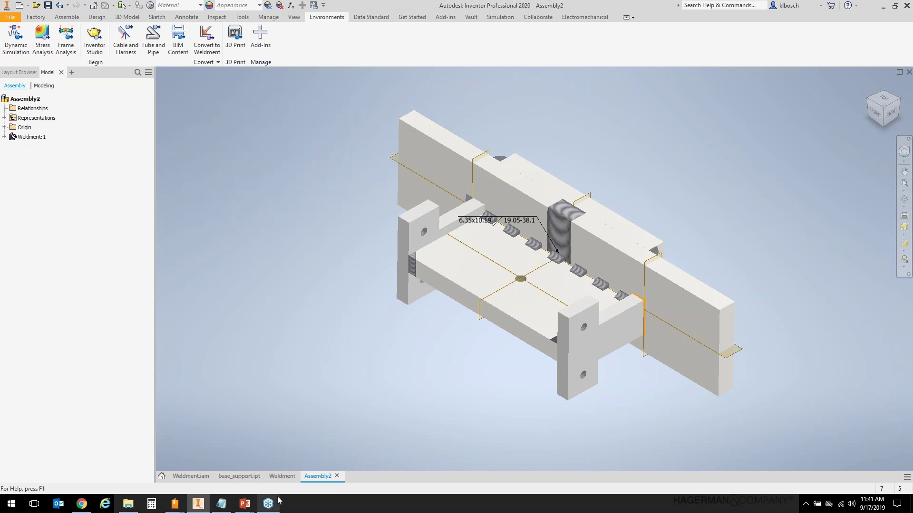
# Inspect the weld symbol's options on the Weldment drawing sheet, then return to Weldment.iam.
pyautogui.click(276, 477)
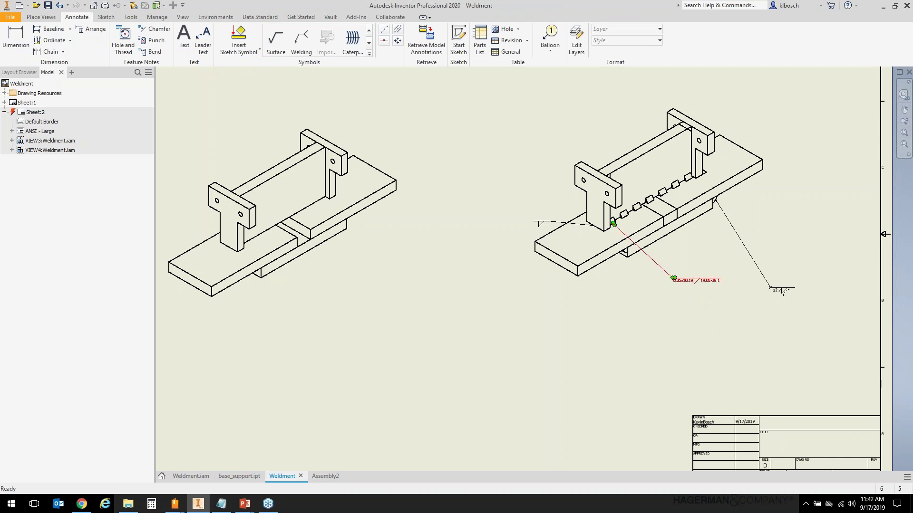
pyautogui.rightClick(704, 285)
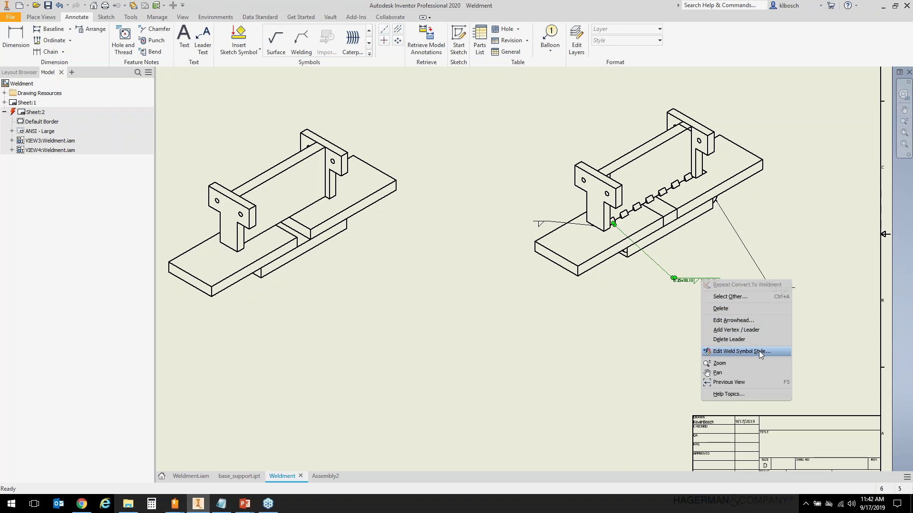
pyautogui.click(673, 354)
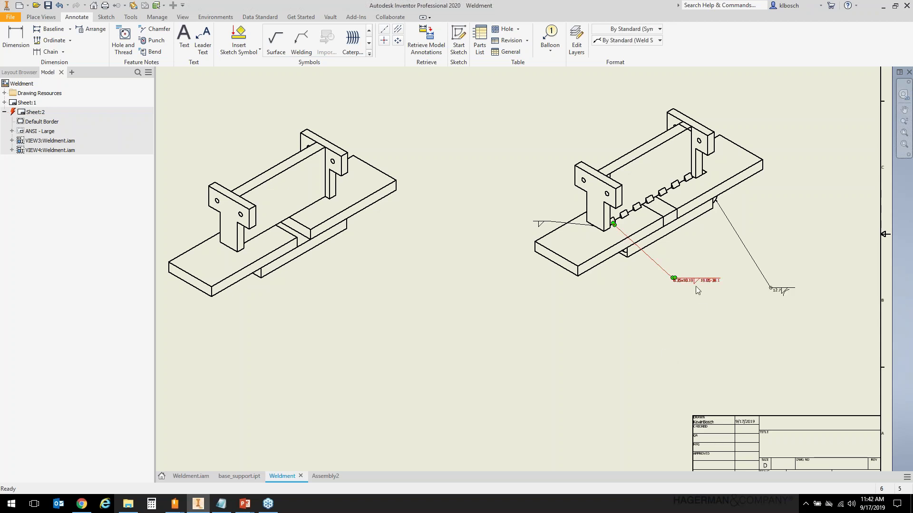
pyautogui.click(190, 476)
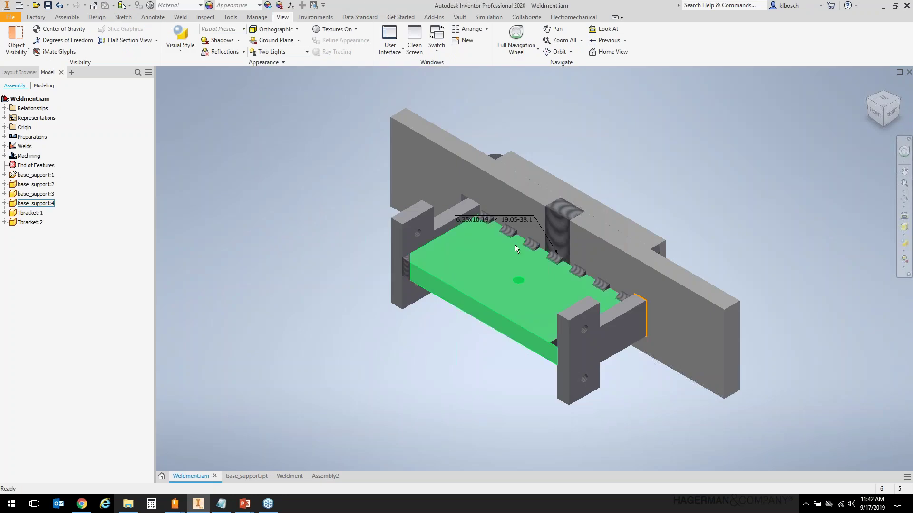
# Expand Welds, look over Welding Symbol 2's options, and expand the Beads list.
pyautogui.click(5, 147)
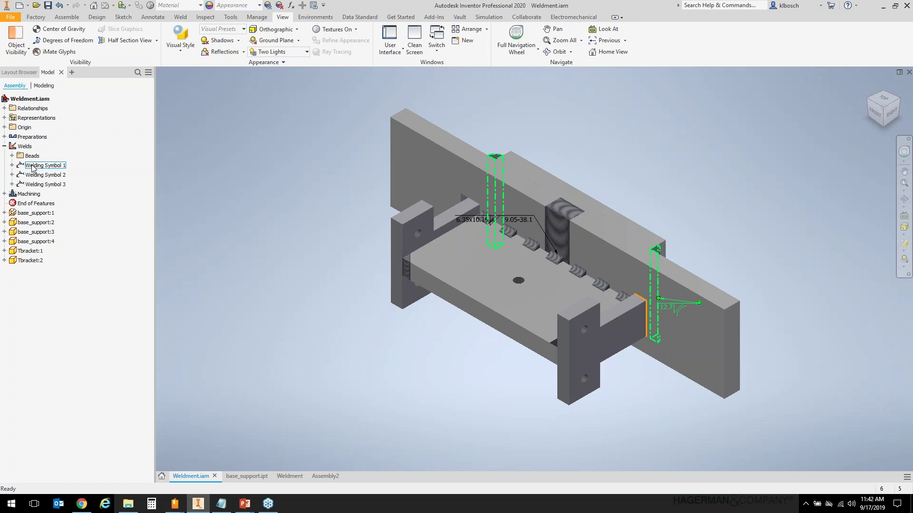
pyautogui.click(43, 175)
pyautogui.rightClick(42, 178)
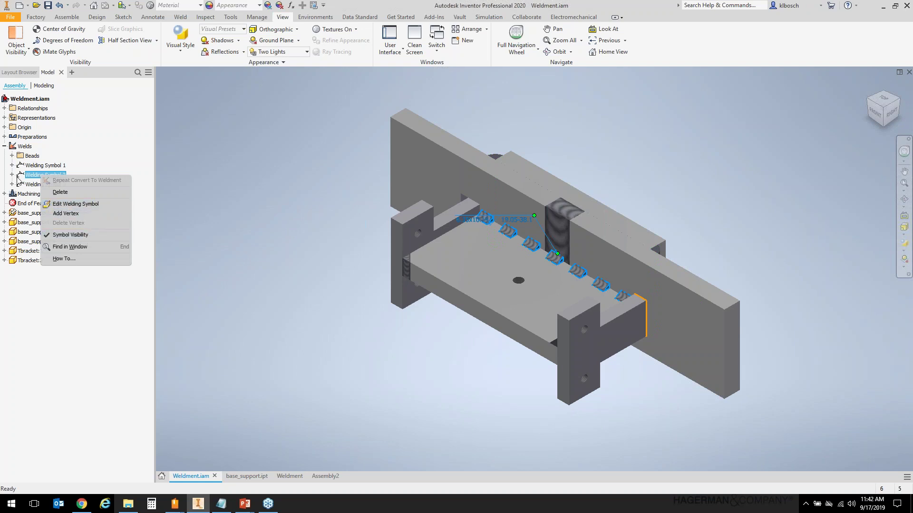
pyautogui.click(12, 156)
pyautogui.click(12, 155)
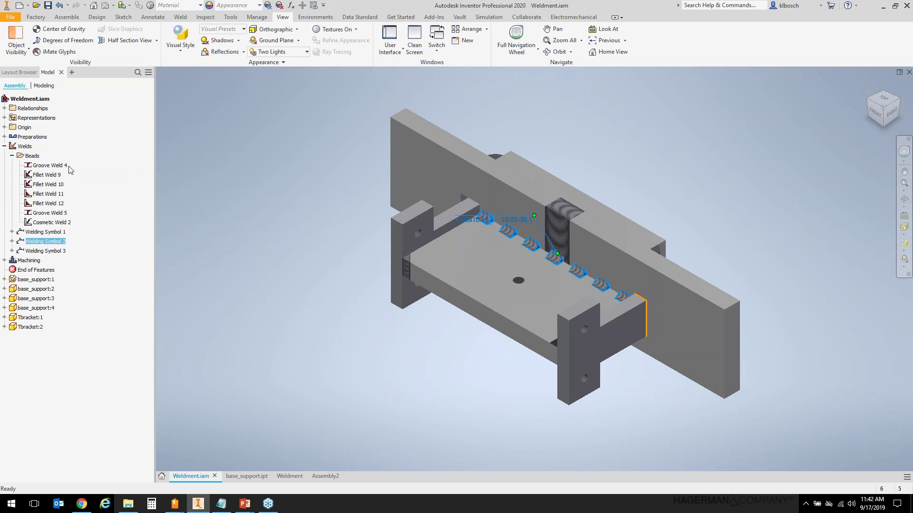
# Review Fillet Weld 10's intermittent 6.35 x 10.19 mm settings and cancel without changes.
pyautogui.click(47, 174)
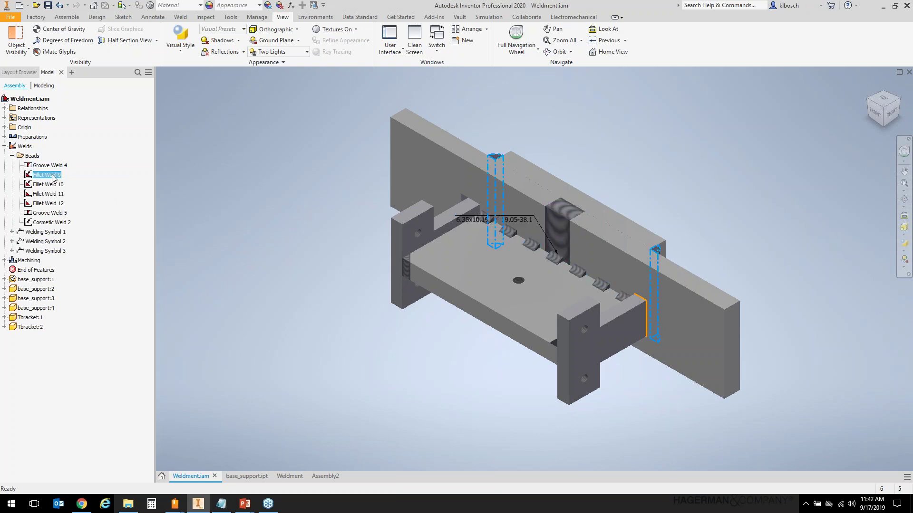
pyautogui.click(53, 185)
pyautogui.rightClick(54, 185)
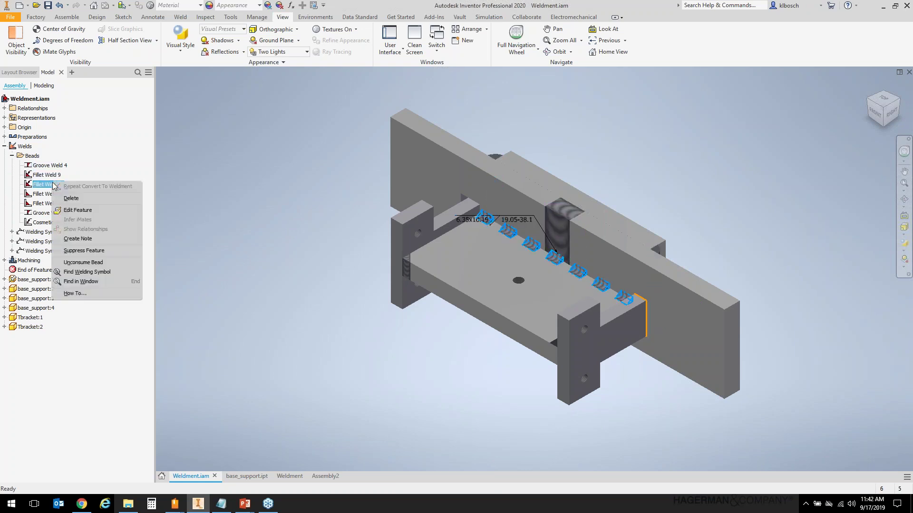
pyautogui.click(81, 210)
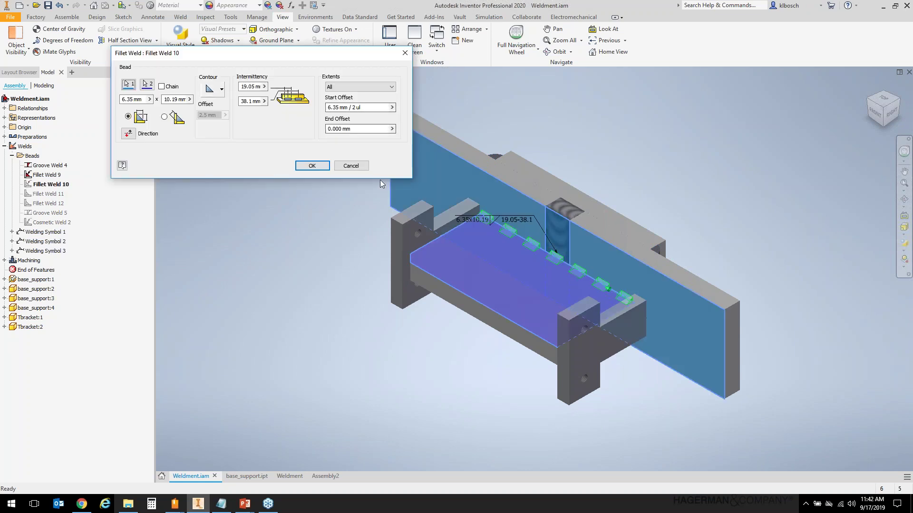
pyautogui.click(351, 166)
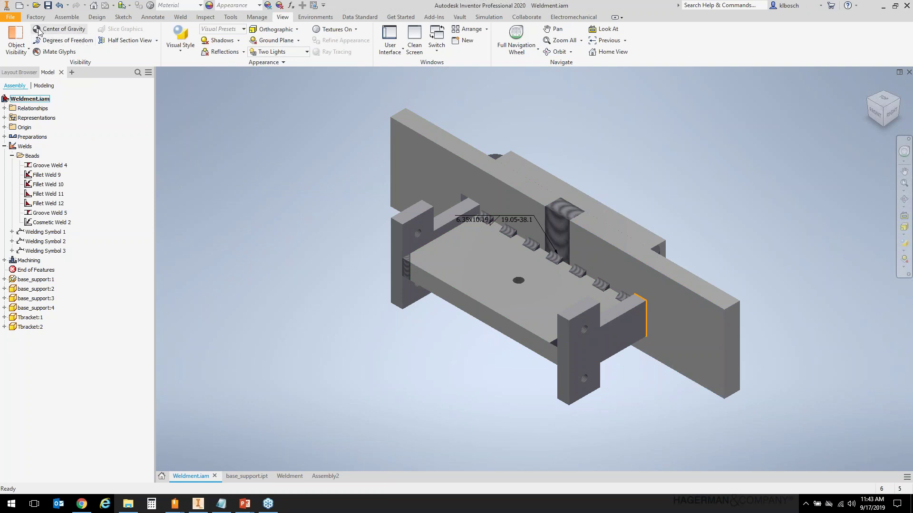
# Enter the weld environment from the Welds node and select Fillet Weld 9.
pyautogui.click(25, 147)
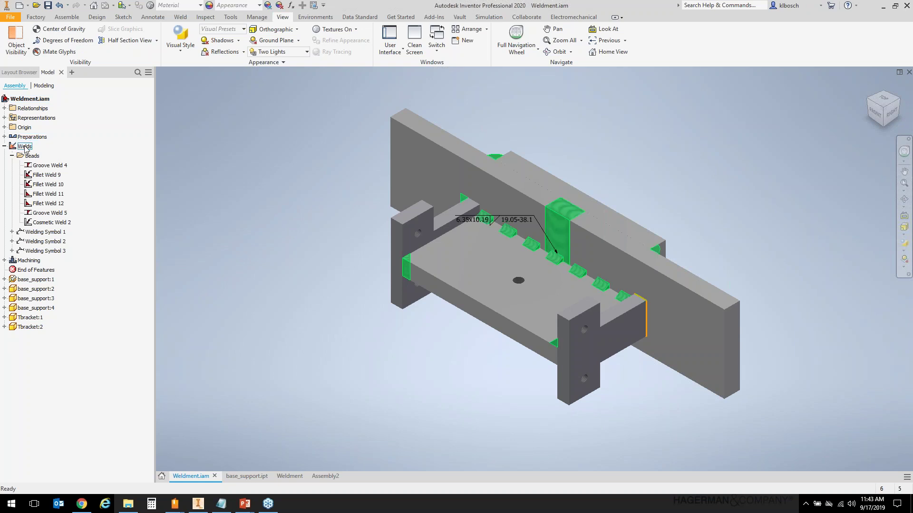
pyautogui.doubleClick(24, 147)
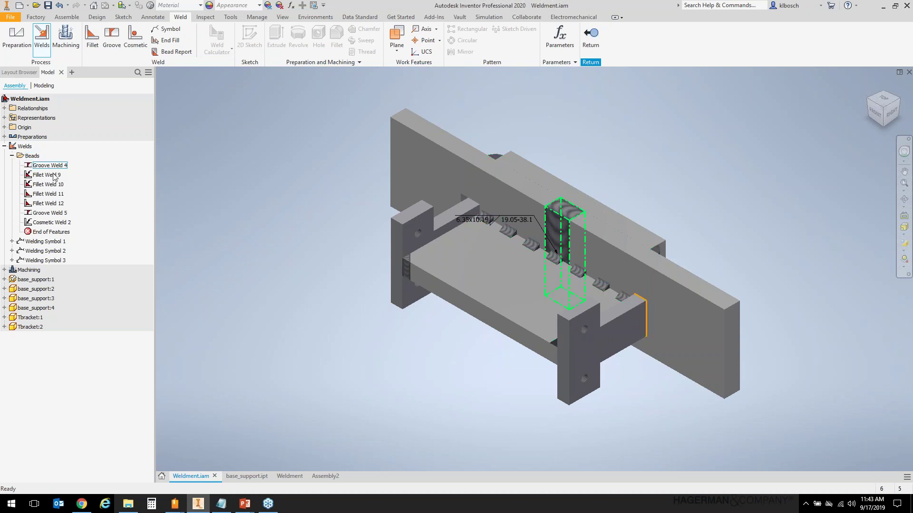
pyautogui.click(52, 175)
# Review Fillet Weld 9's 12.7 mm bead with 2.5 mm offset, closing it unchanged.
pyautogui.rightClick(53, 185)
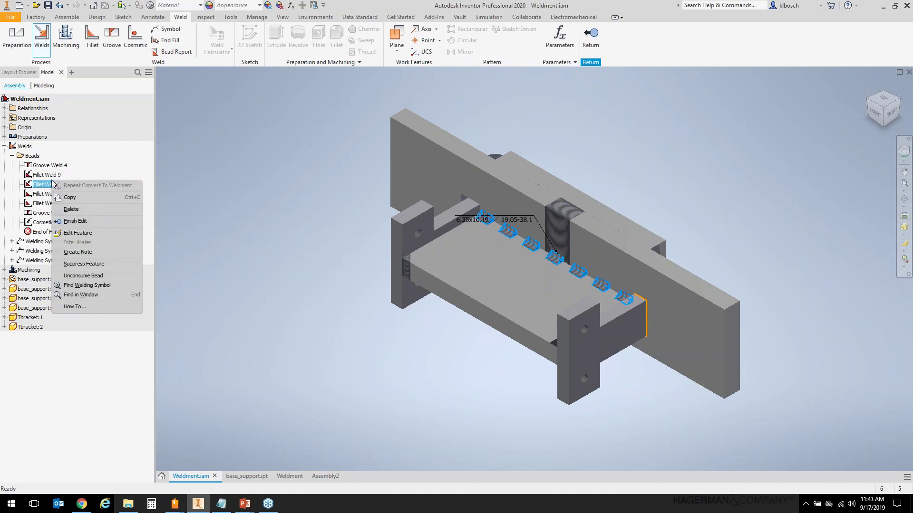
pyautogui.click(51, 175)
pyautogui.rightClick(51, 175)
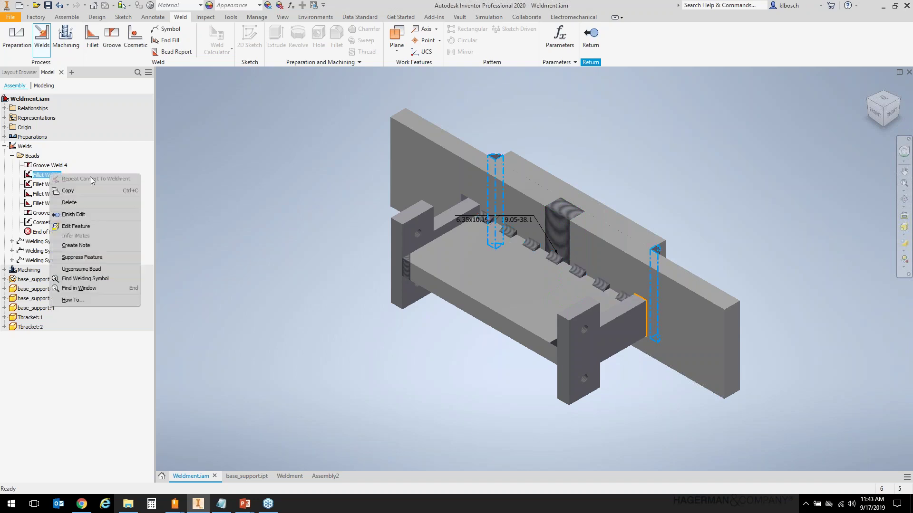
pyautogui.click(86, 228)
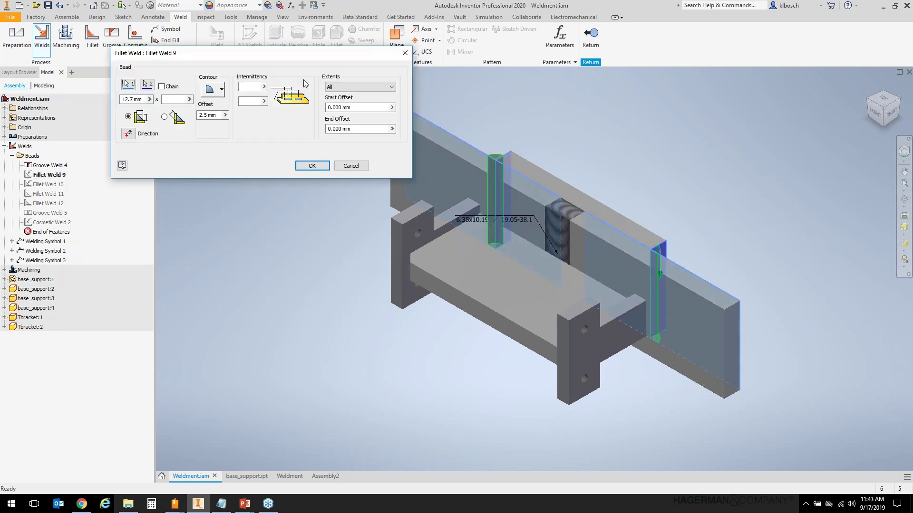
pyautogui.moveTo(274, 54); pyautogui.dragTo(265, 127)
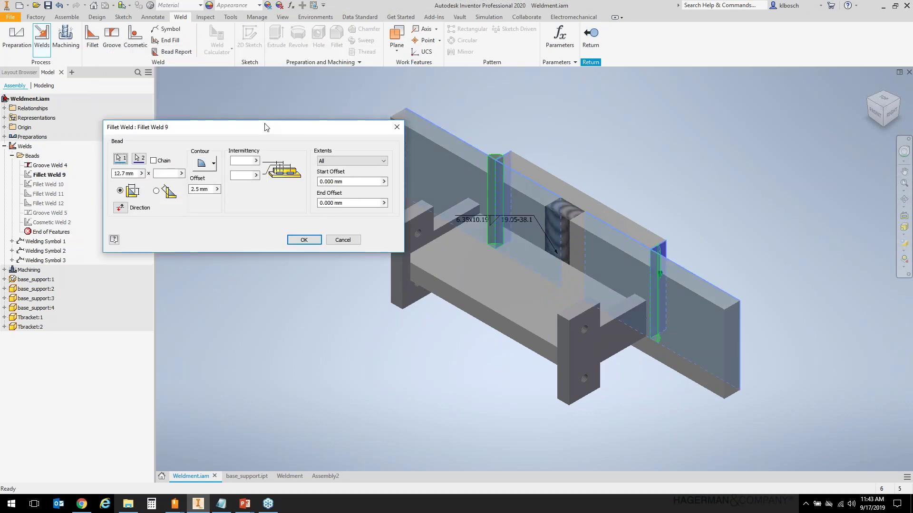
pyautogui.click(342, 239)
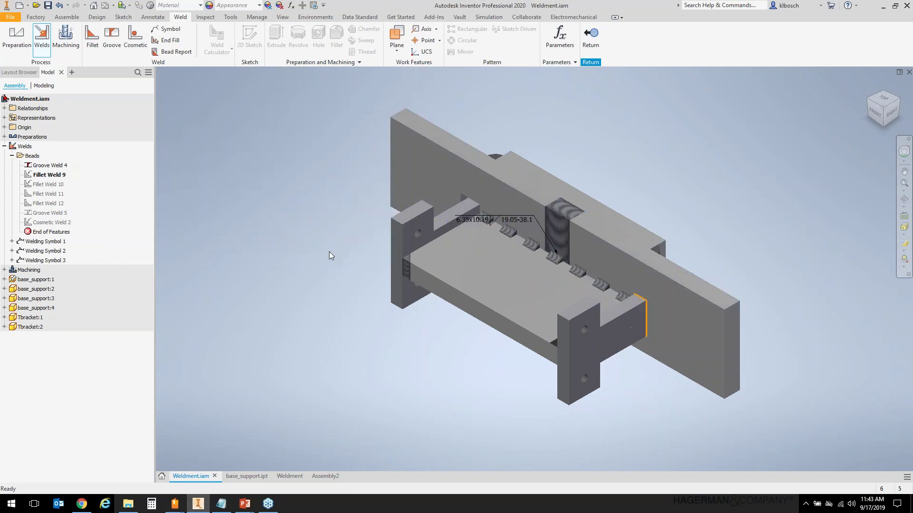
pyautogui.click(19, 5)
# Create Assembly3 from the Weldment.iam template and show the Weld Calculator list.
pyautogui.click(564, 186)
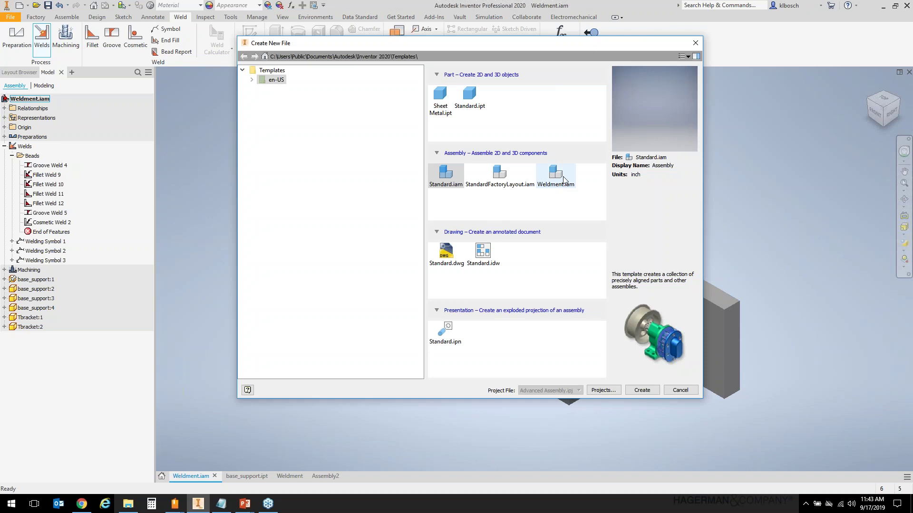
pyautogui.click(647, 392)
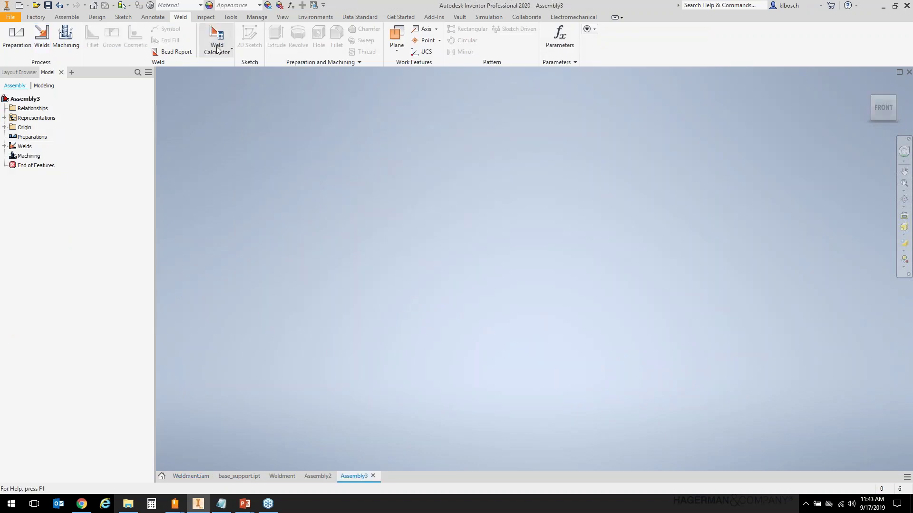
pyautogui.click(220, 55)
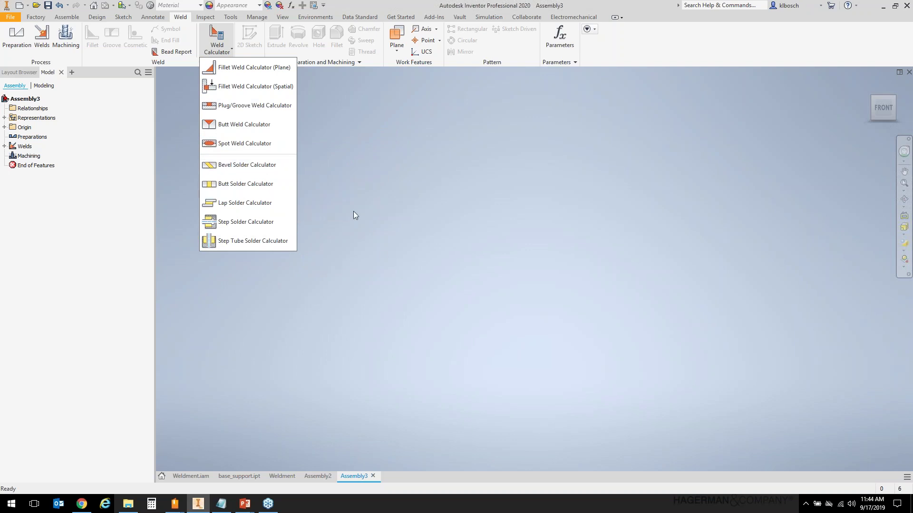
# Close the Weld Calculator list and go back to Weldment.iam.
pyautogui.click(358, 201)
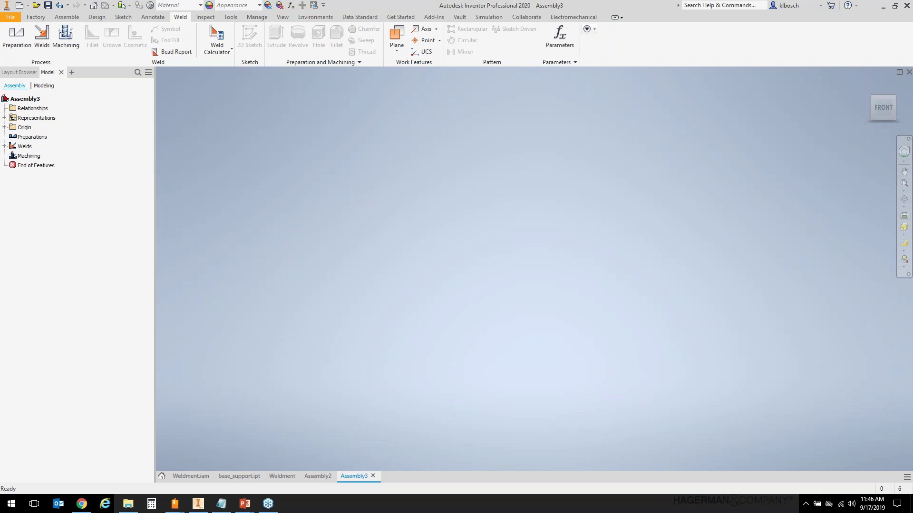
pyautogui.click(193, 476)
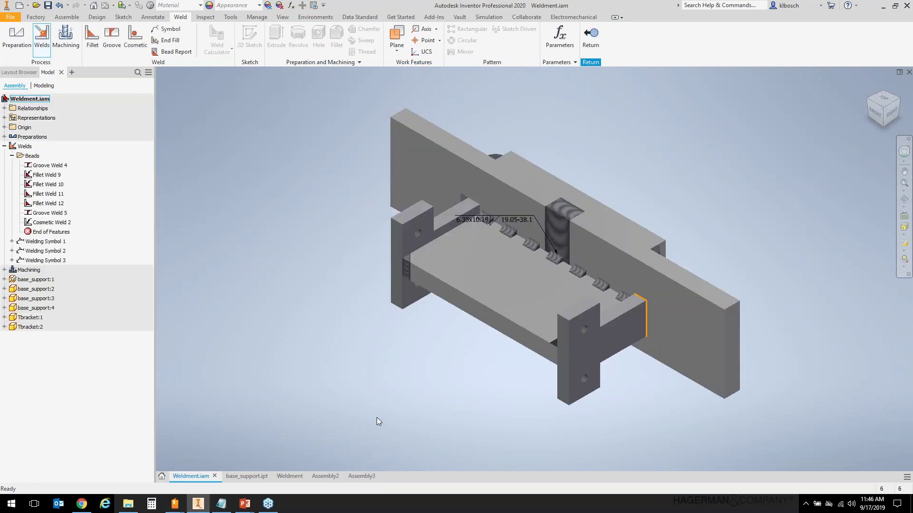
# Step back through earlier close-up views of the base support weld beads with F5, then open Assembly2.
pyautogui.press('F5')
pyautogui.press('F5')
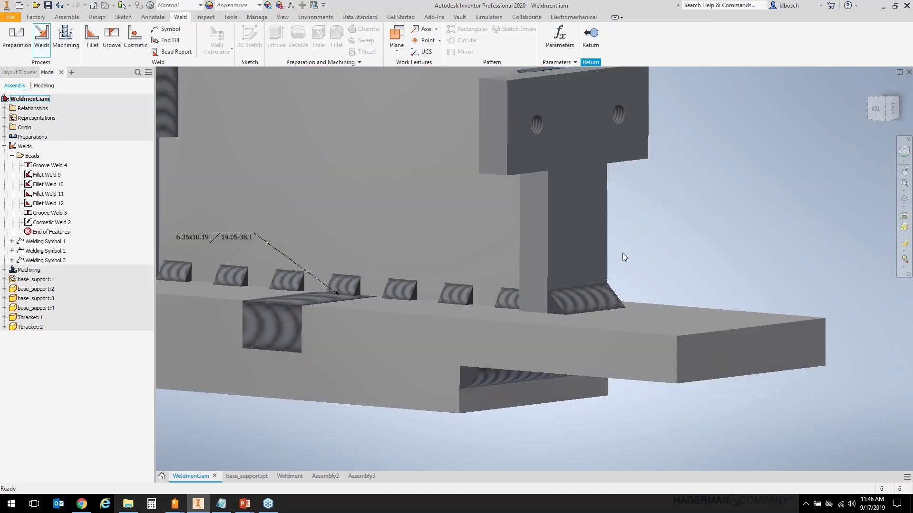
pyautogui.click(563, 250)
pyautogui.press('F5')
pyautogui.press('F5')
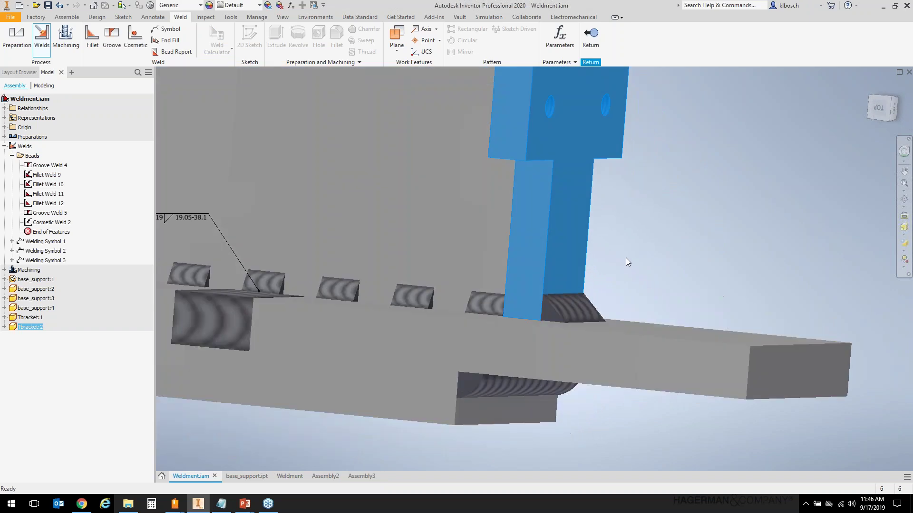
pyautogui.press('F5')
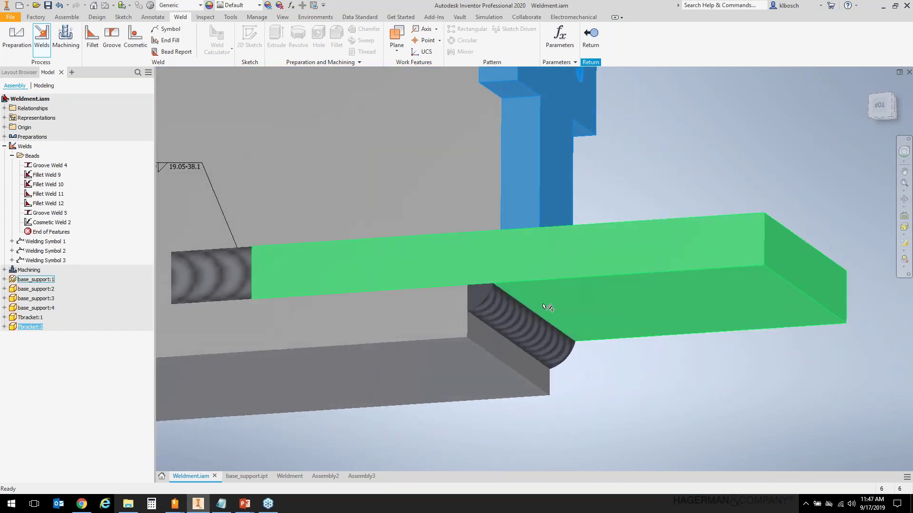
pyautogui.press('F5')
pyautogui.press('F5')
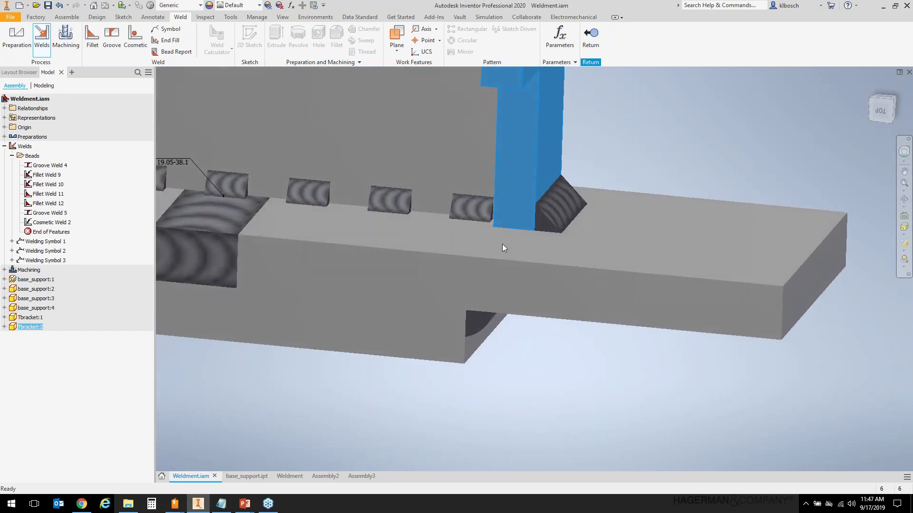
pyautogui.press('F5')
pyautogui.press('F5')
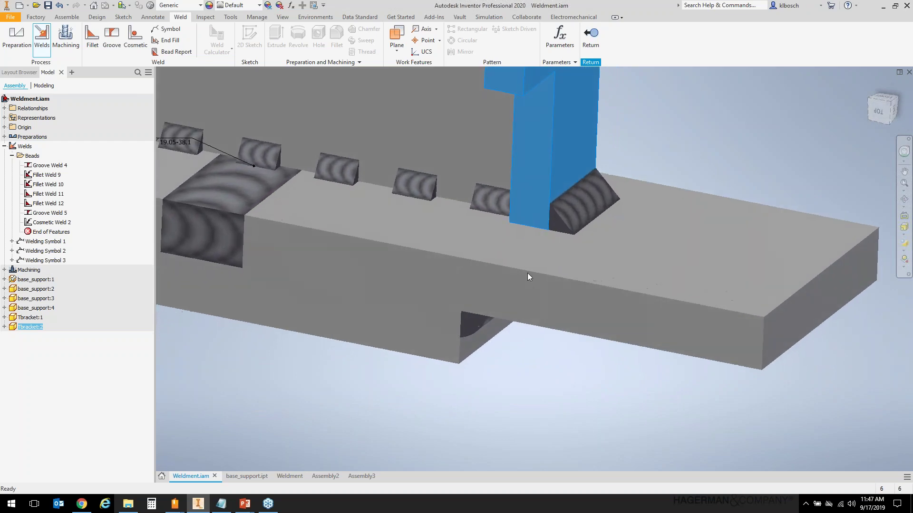
pyautogui.press('F5')
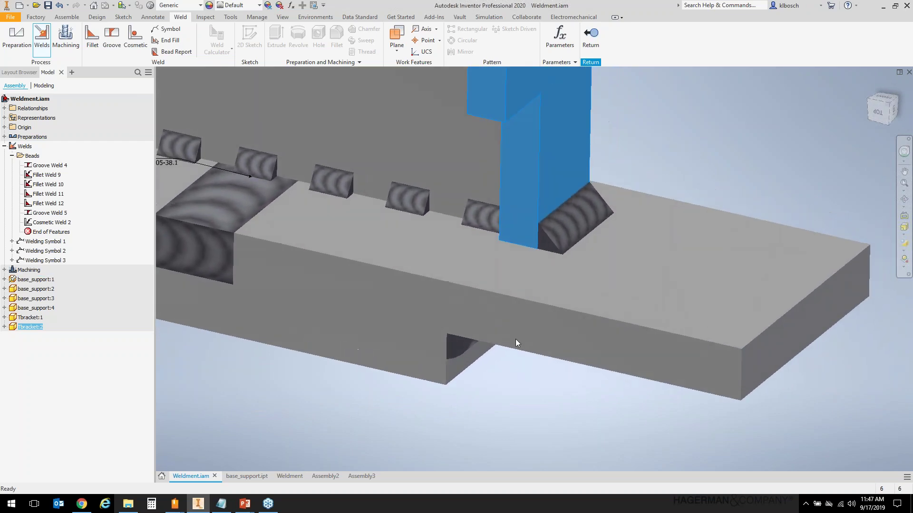
pyautogui.press('F5')
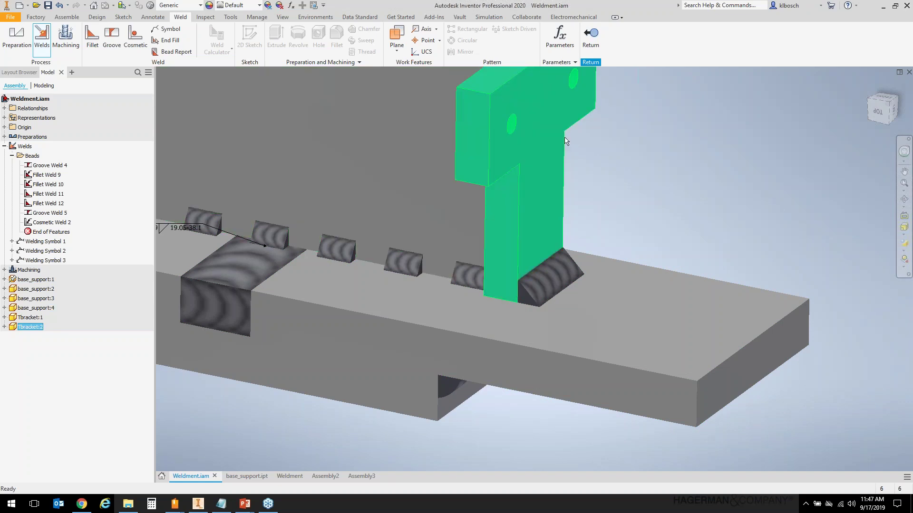
pyautogui.click(329, 477)
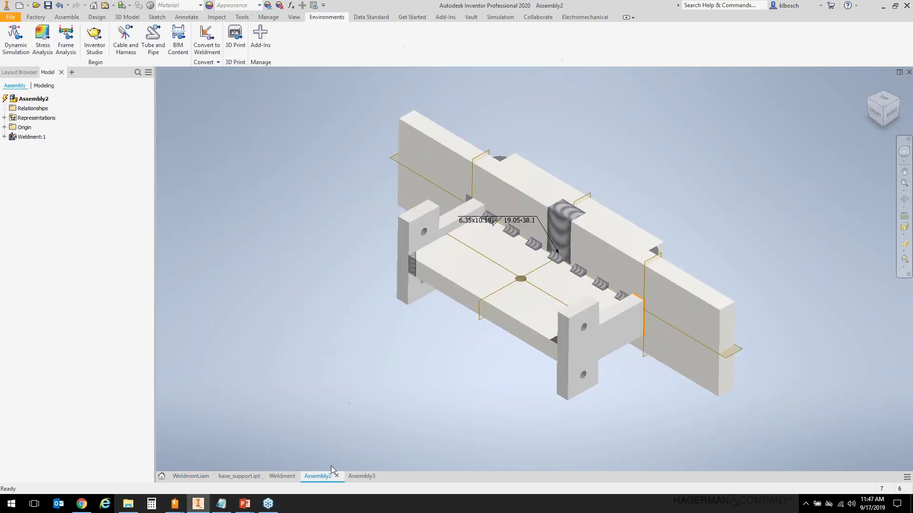
# Try Convert to Weldment on Assembly2, then bring up the Weldment drawing on Sheet 2.
pyautogui.click(206, 45)
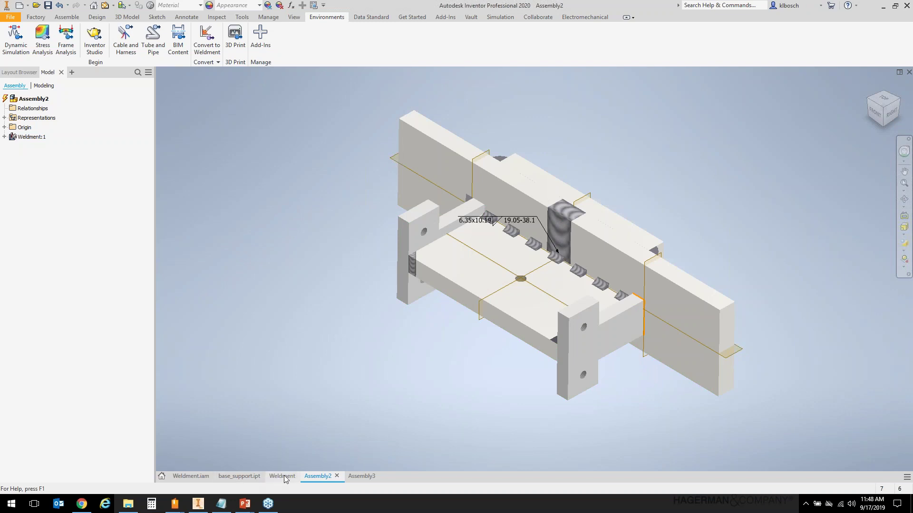
pyautogui.moveTo(284, 476)
pyautogui.moveTo(247, 481)
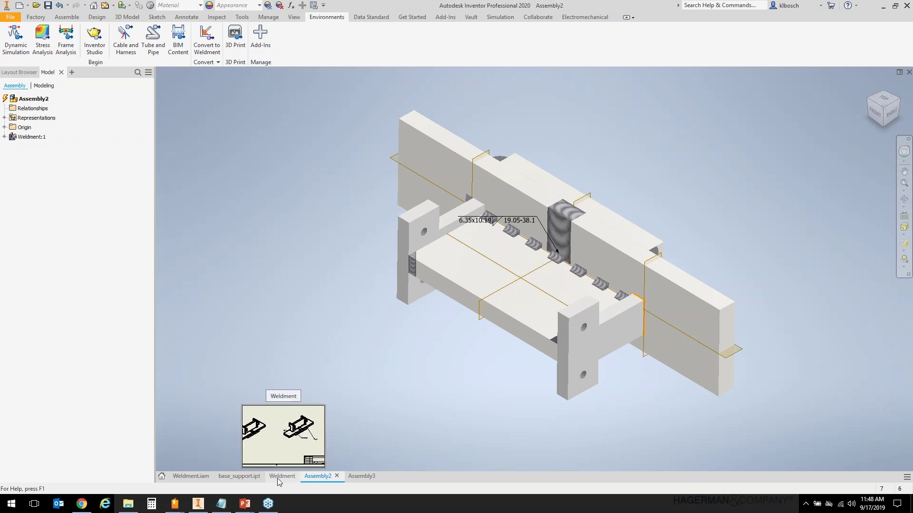
pyautogui.moveTo(210, 479)
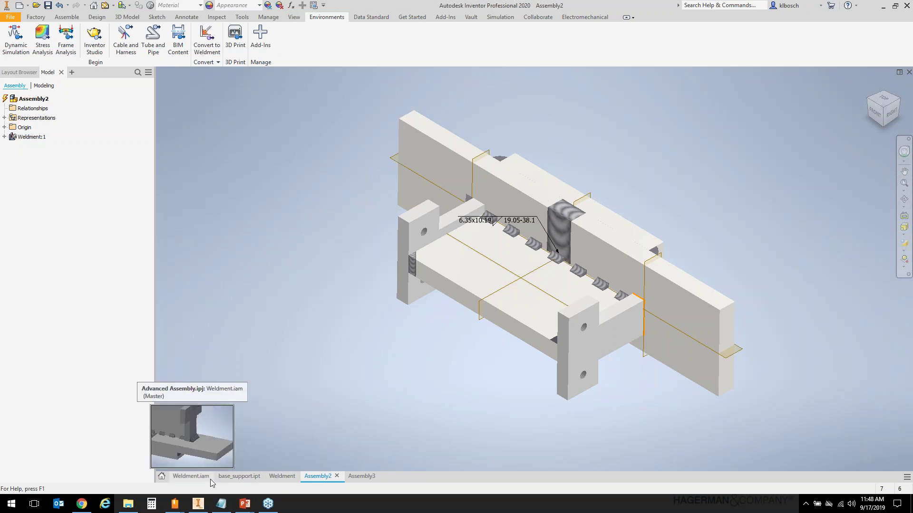
pyautogui.click(281, 477)
# Dismiss the cyclic dependency warning and start a parts list, then cancel it without placing.
pyautogui.click(431, 270)
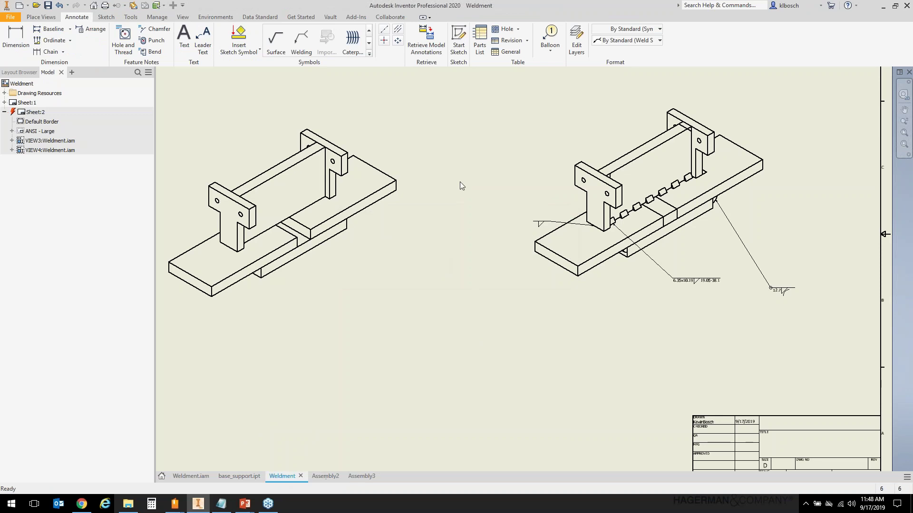
pyautogui.click(481, 38)
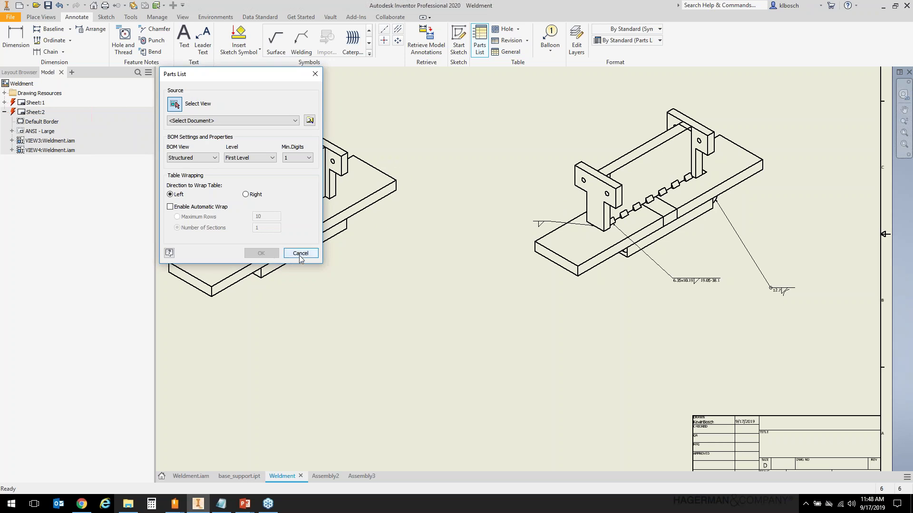
pyautogui.moveTo(422, 160); pyautogui.dragTo(522, 215, button='middle')
pyautogui.moveTo(351, 209); pyautogui.dragTo(388, 222, button='middle')
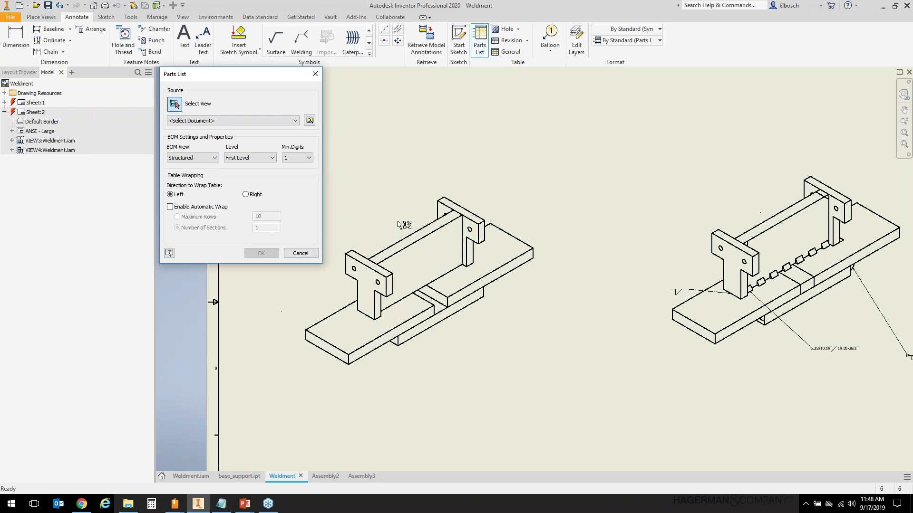
pyautogui.click(300, 253)
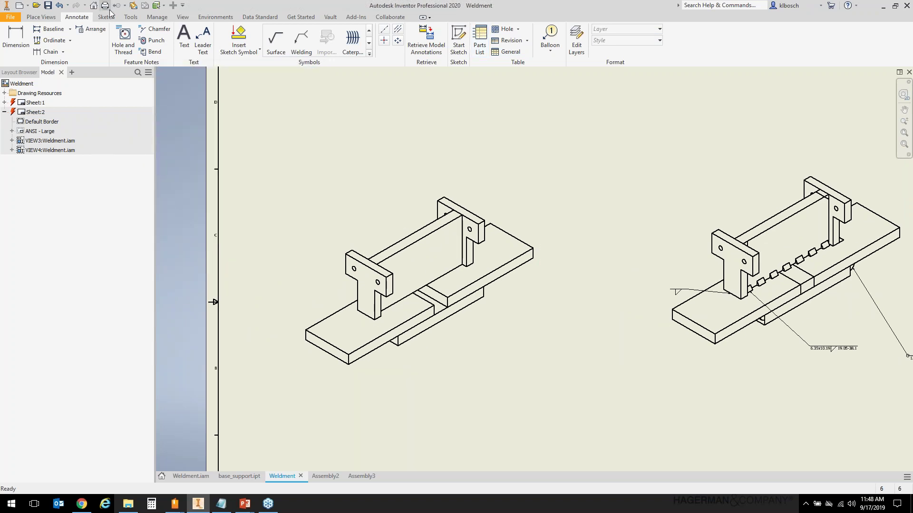
# Expand Sheet:1 and inspect the error-flagged VIEW1's actions, then switch to Weldment.iam.
pyautogui.click(37, 113)
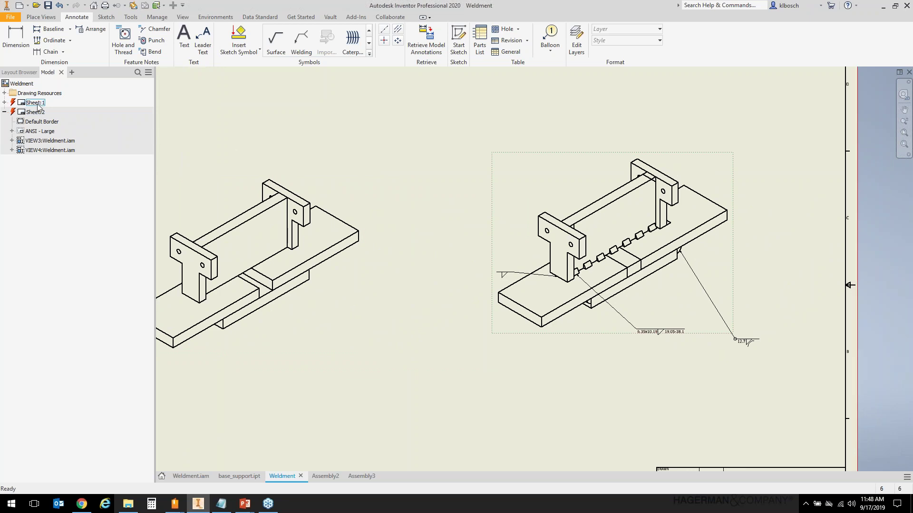
pyautogui.click(5, 103)
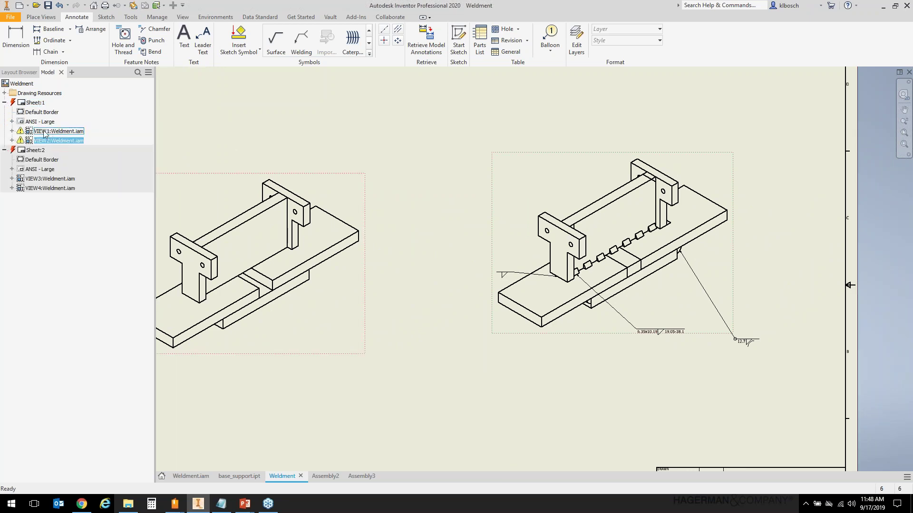
pyautogui.moveTo(21, 133)
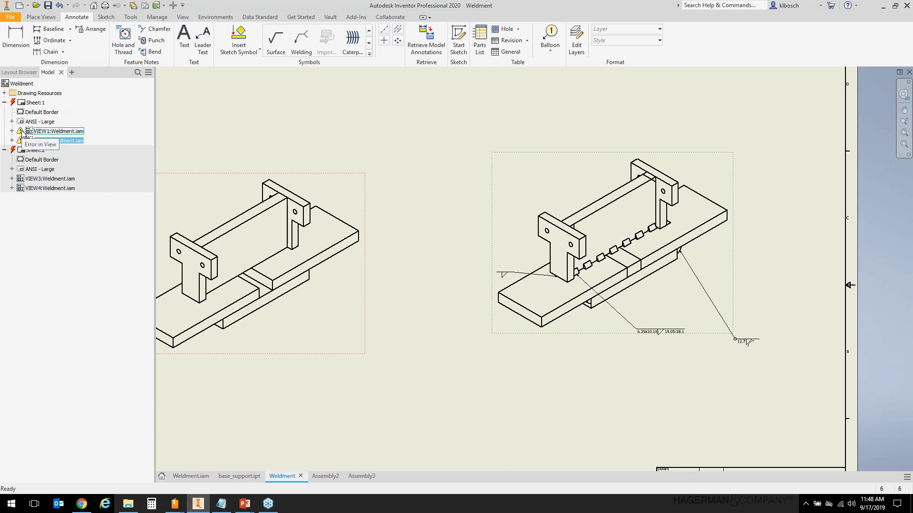
pyautogui.scroll(-2, 186, 217)
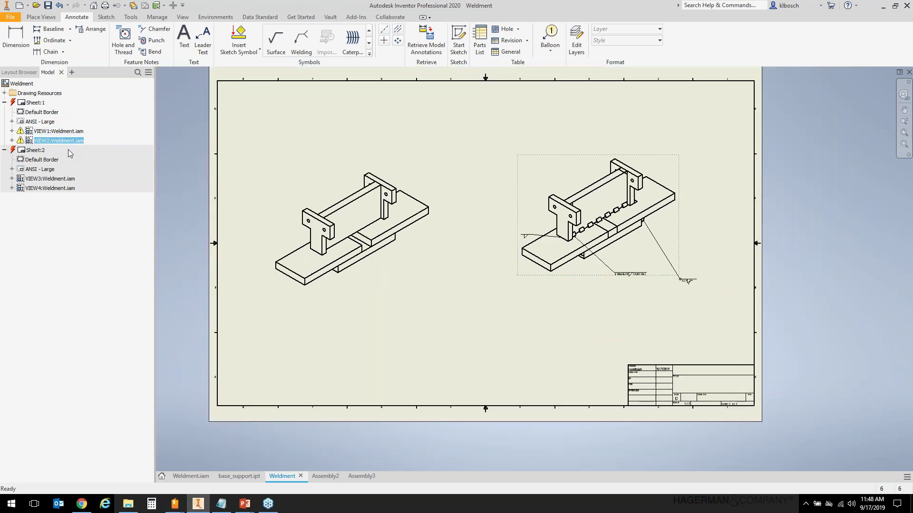
pyautogui.click(280, 196)
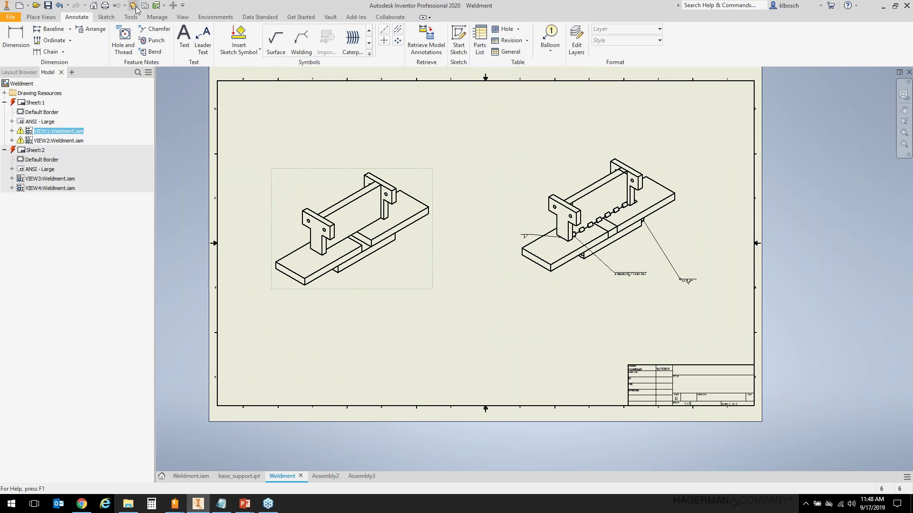
pyautogui.press('Escape')
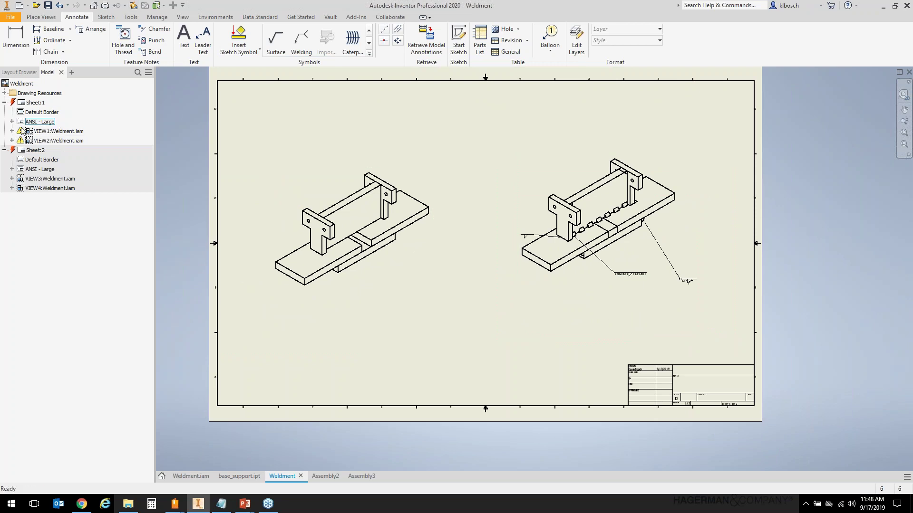
pyautogui.rightClick(47, 131)
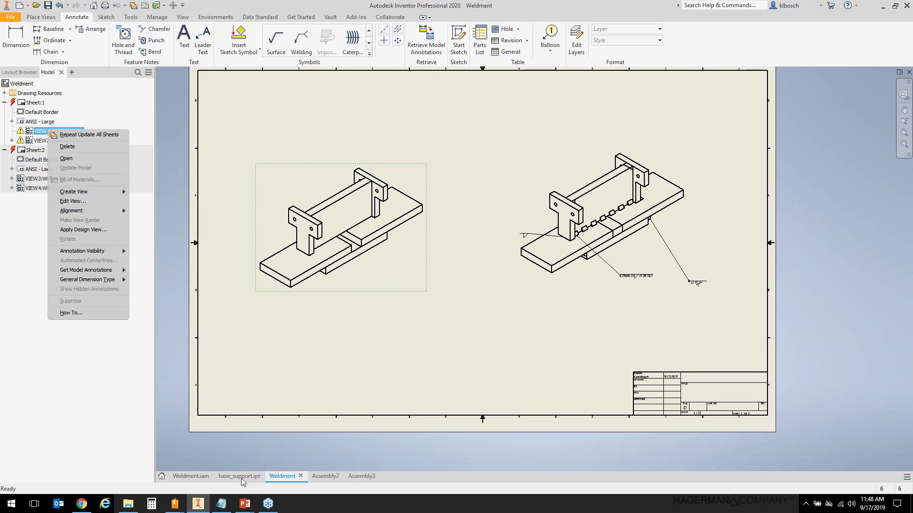
pyautogui.click(193, 478)
pyautogui.click(192, 475)
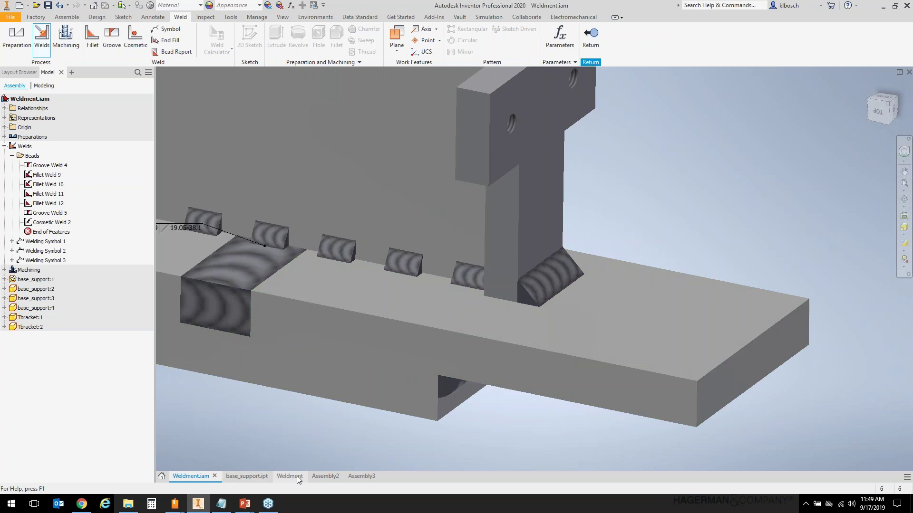
# Reset to the home isometric view and save Weldment.iam with base_support.ipt, then return to the drawing.
pyautogui.click(869, 86)
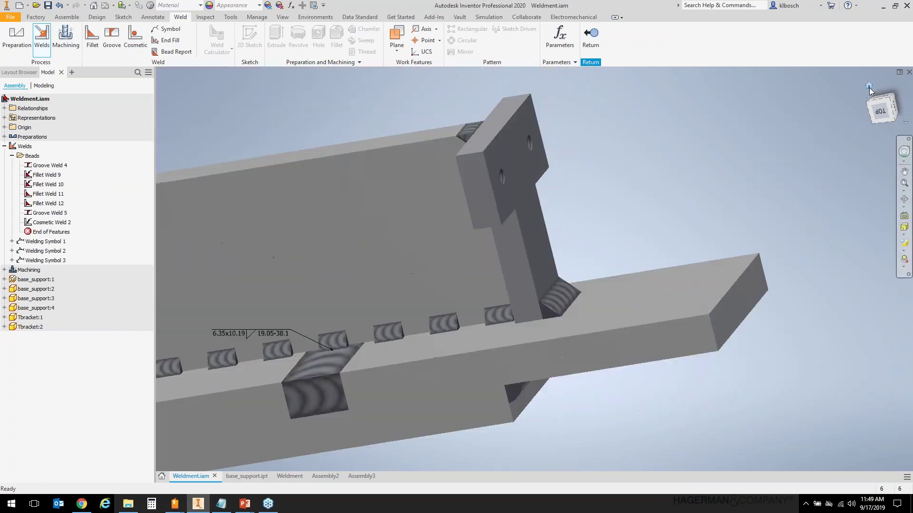
pyautogui.click(48, 6)
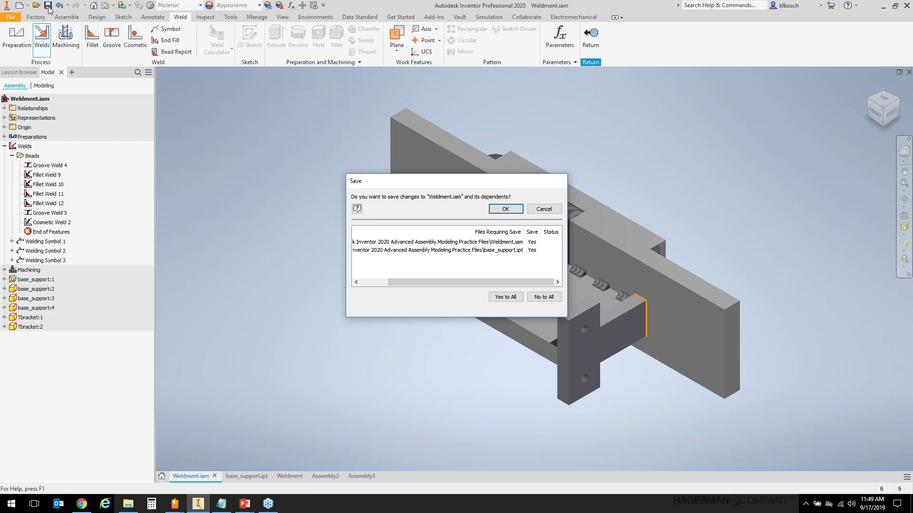
pyautogui.click(509, 206)
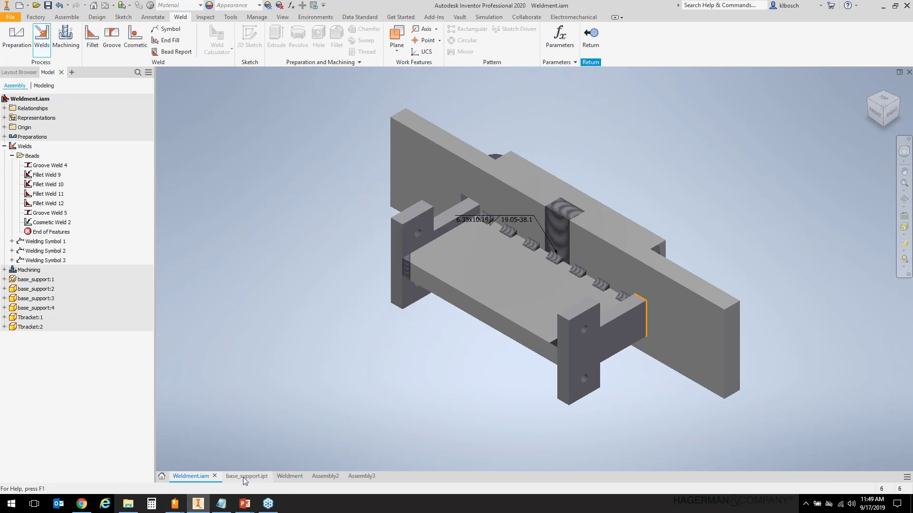
pyautogui.click(291, 477)
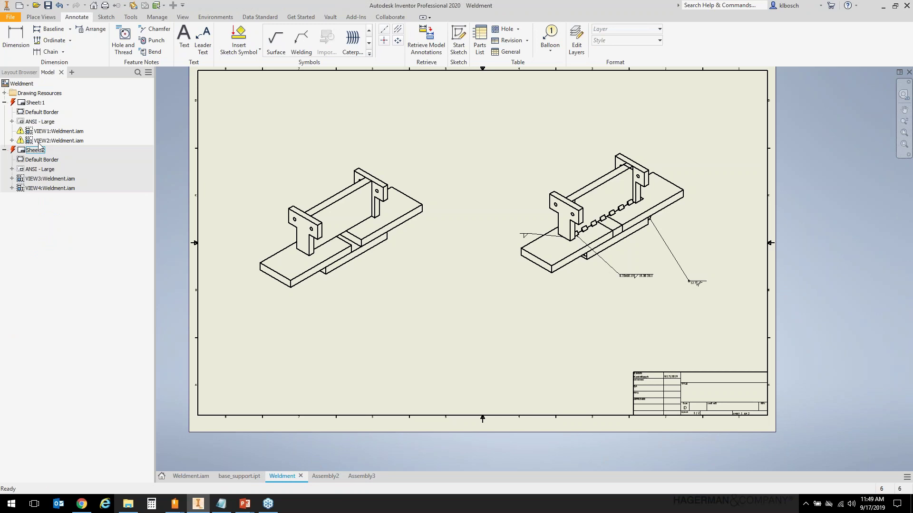
# Look over the Sheet:1 and VIEW1 actions in the drawing tree, then select VIEW2.
pyautogui.rightClick(27, 103)
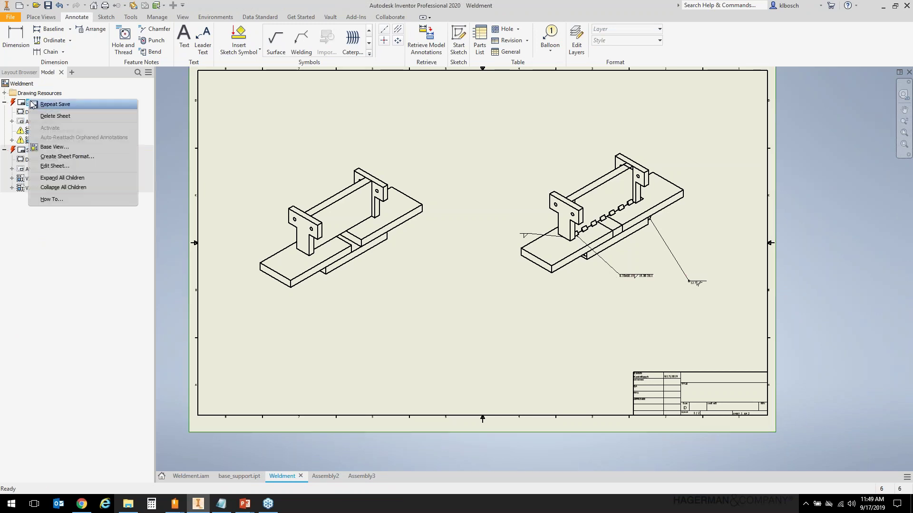
pyautogui.click(23, 137)
pyautogui.click(49, 132)
pyautogui.rightClick(50, 133)
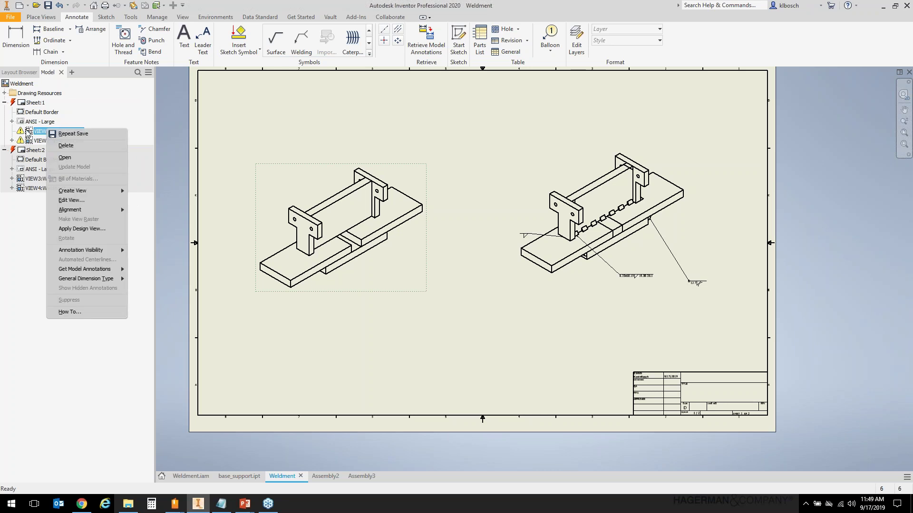
pyautogui.click(135, 8)
pyautogui.click(59, 140)
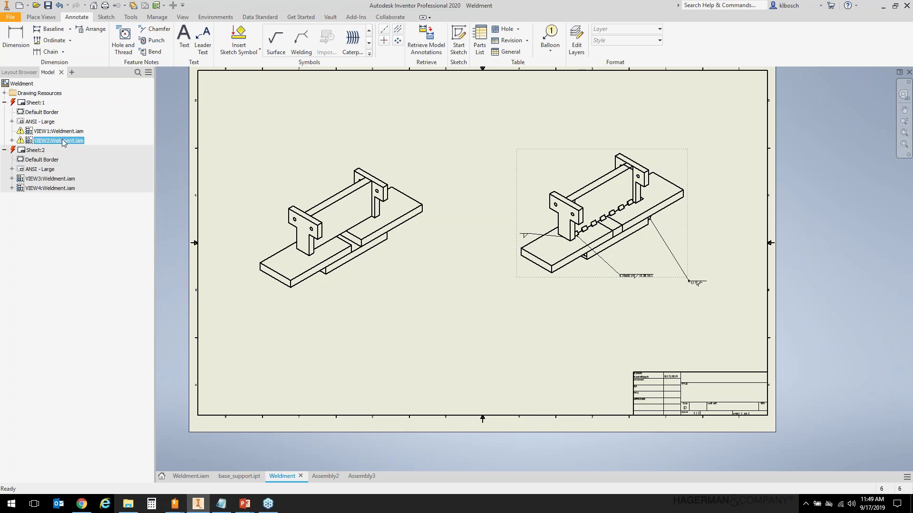
# Update all sheets from the right-hand view's menu and begin a Parts List.
pyautogui.rightClick(521, 179)
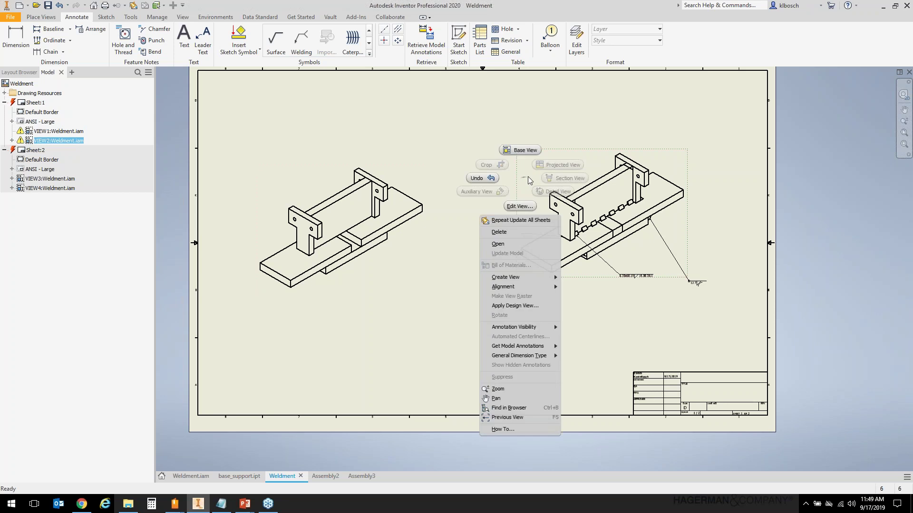
pyautogui.click(506, 220)
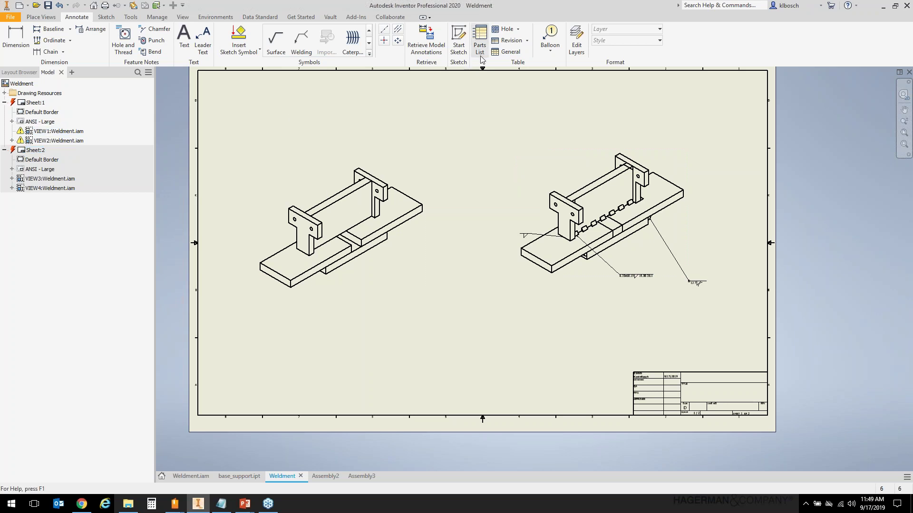
pyautogui.click(480, 36)
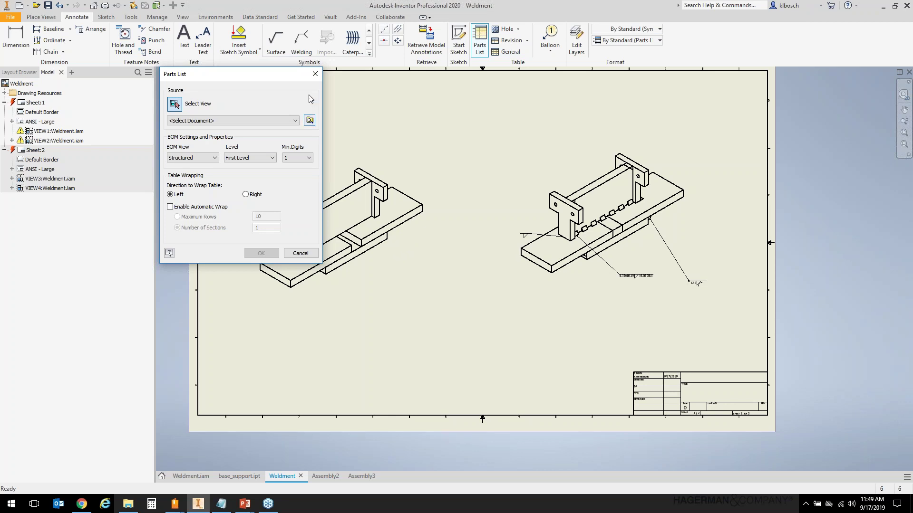
pyautogui.click(309, 121)
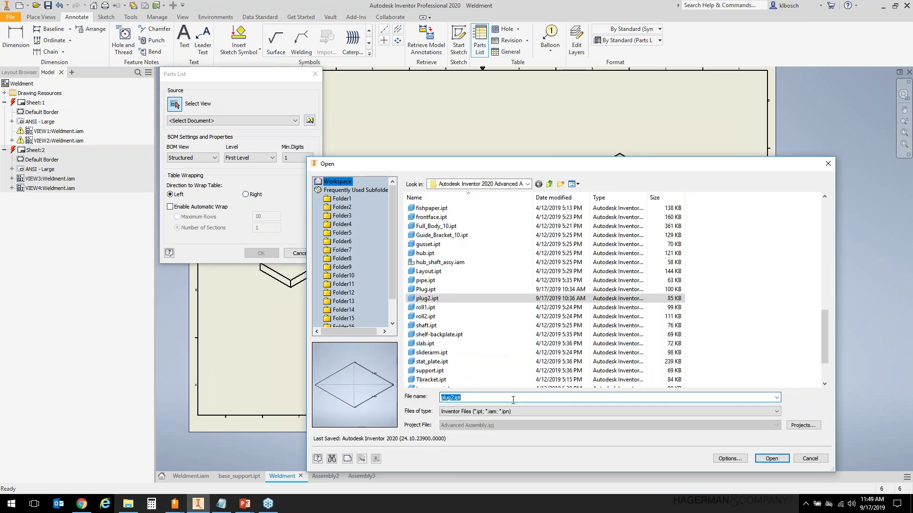
pyautogui.moveTo(823, 329); pyautogui.dragTo(760, 376)
pyautogui.click(428, 371)
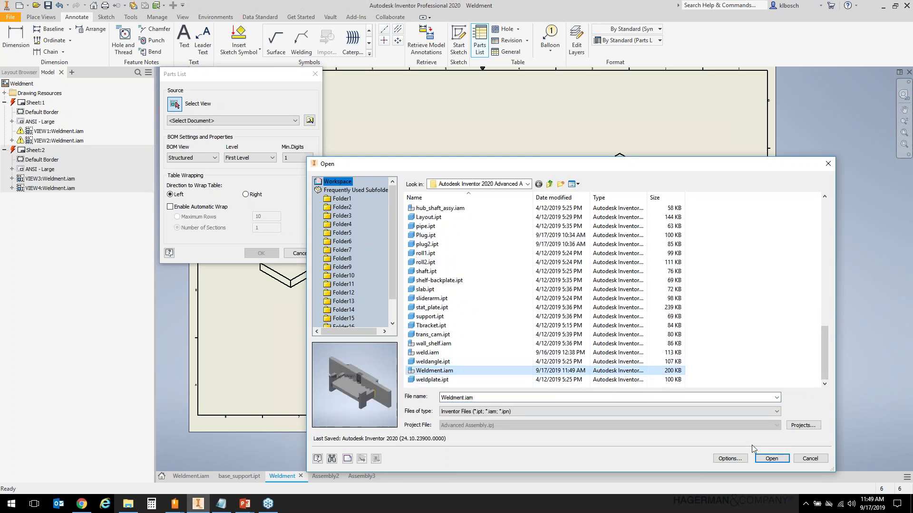
pyautogui.click(768, 458)
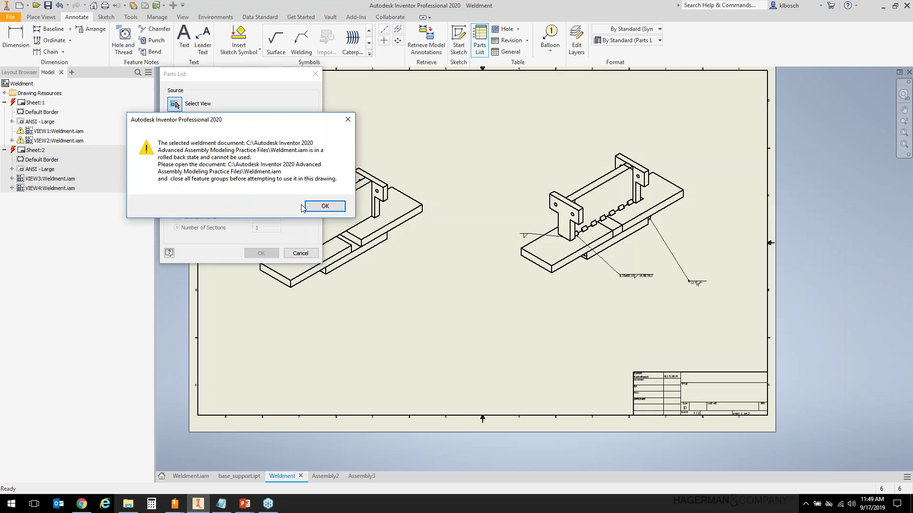
pyautogui.click(320, 207)
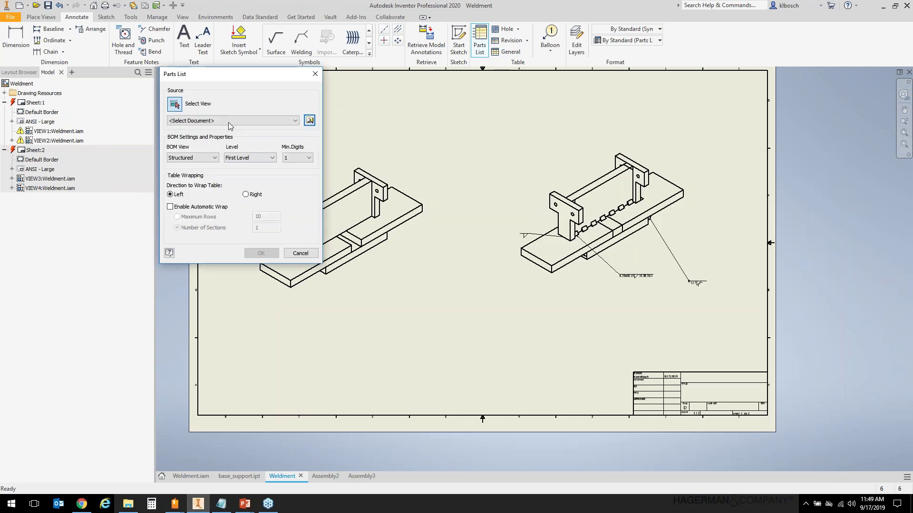
pyautogui.click(310, 121)
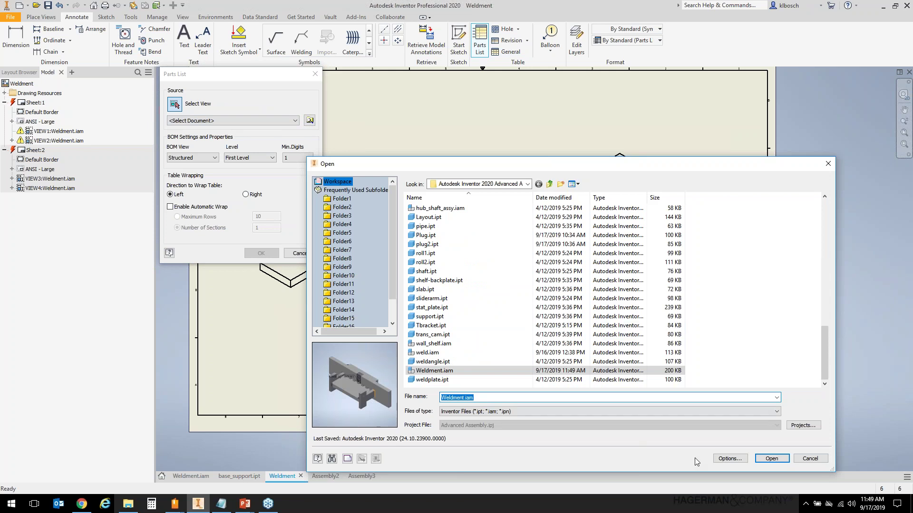
pyautogui.click(776, 459)
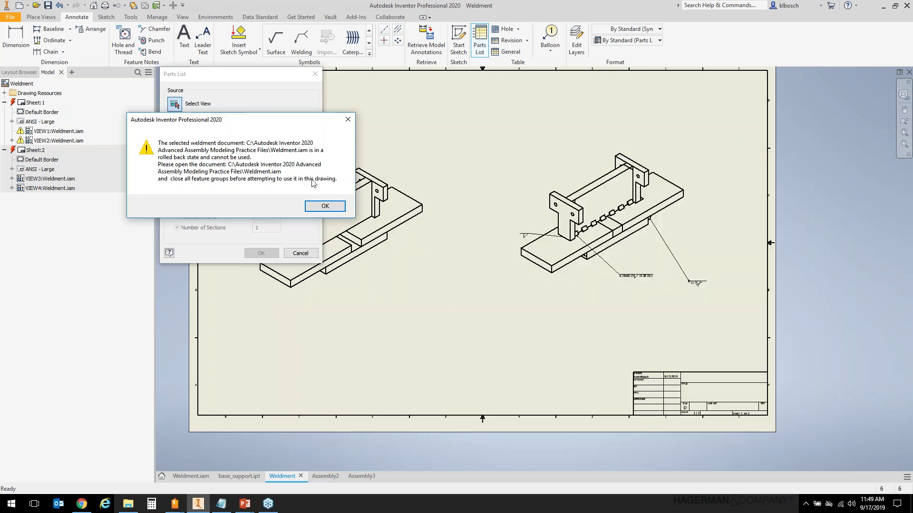
pyautogui.click(325, 206)
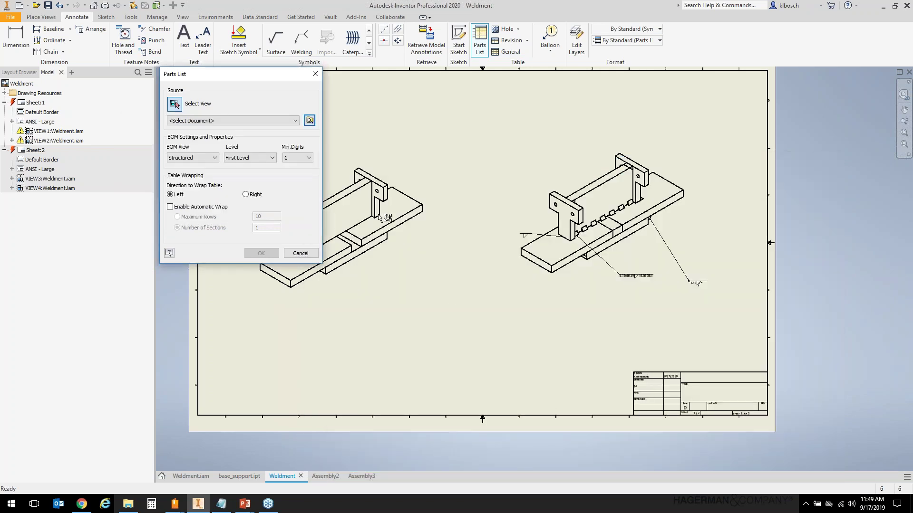
pyautogui.click(300, 252)
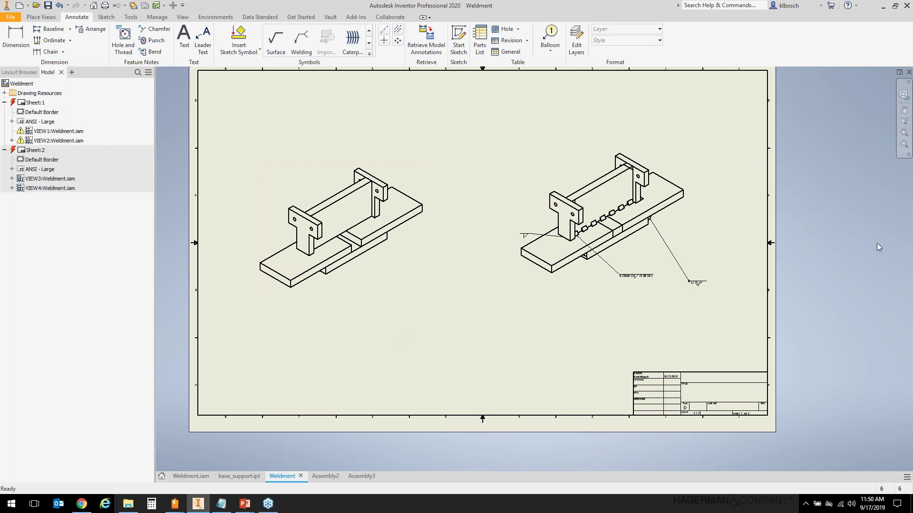
# Finish editing the weld beads in Weldment.iam and return to the Weldment drawing.
pyautogui.click(181, 478)
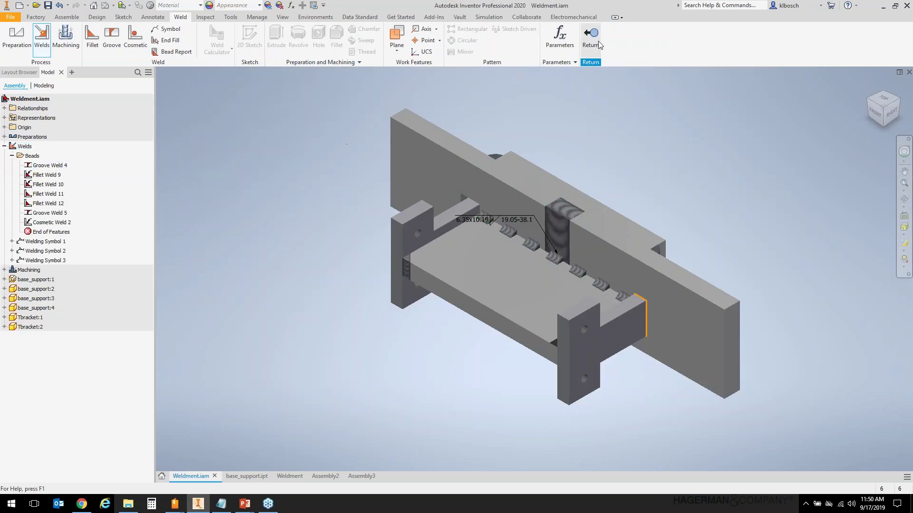
pyautogui.click(590, 34)
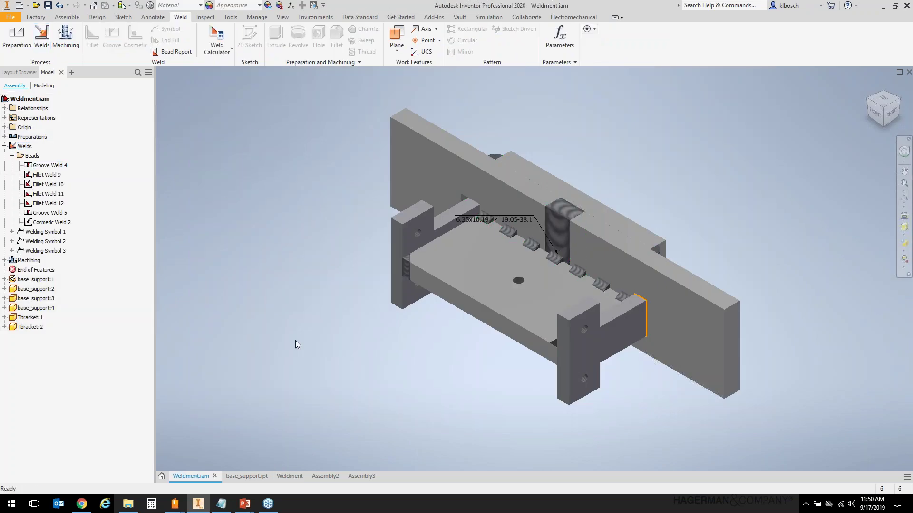
pyautogui.click(289, 476)
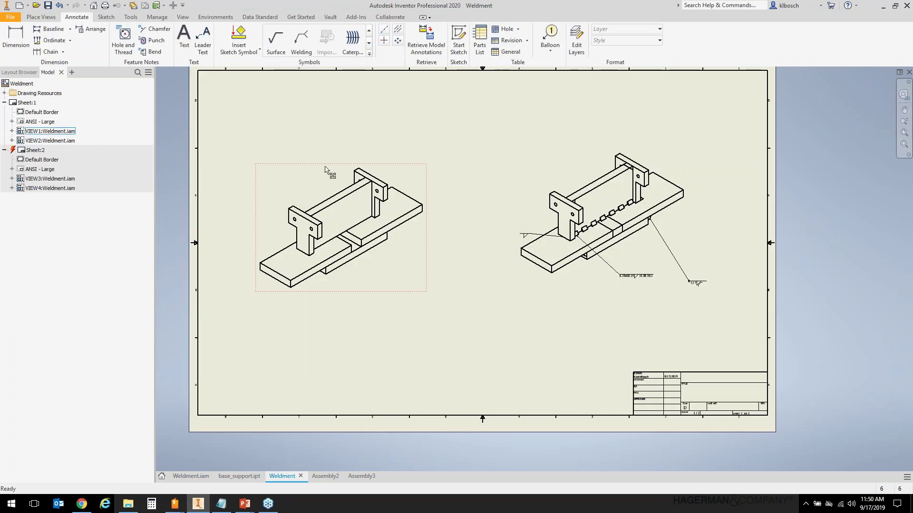
# Create a parts list from VIEW1 and place it below the left view.
pyautogui.click(480, 35)
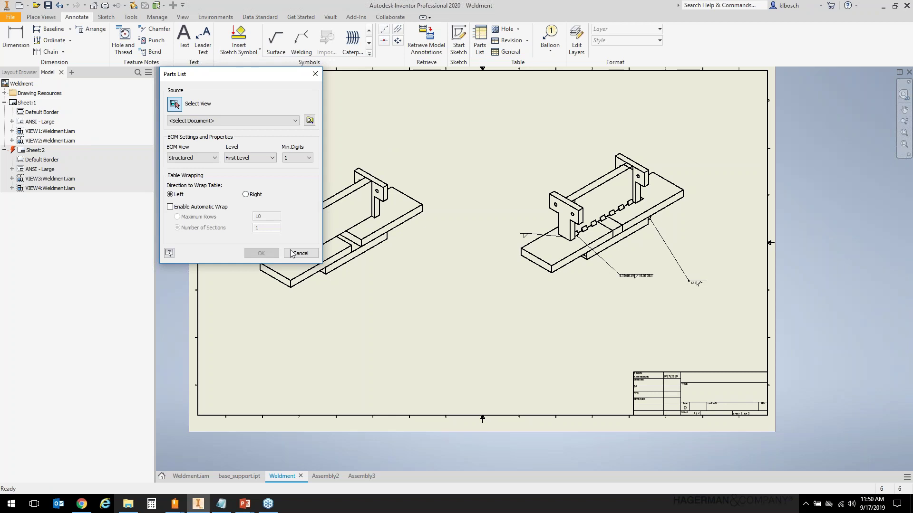
pyautogui.click(360, 169)
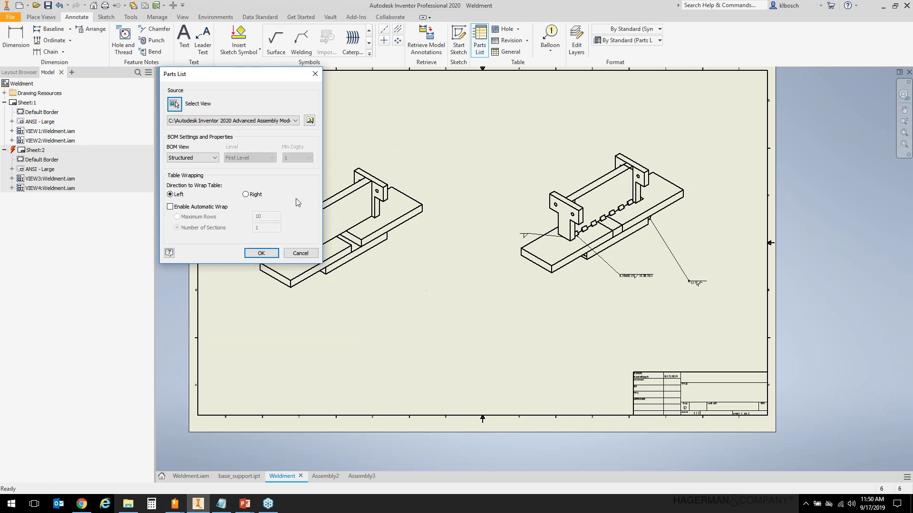
pyautogui.click(261, 253)
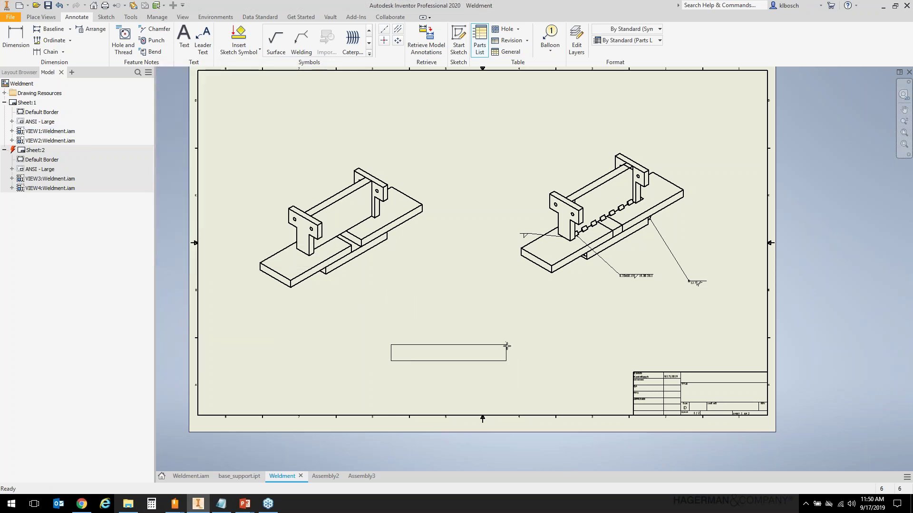
pyautogui.click(522, 349)
# Start a leader text note on the sheet, then cancel it.
pyautogui.rightClick(539, 371)
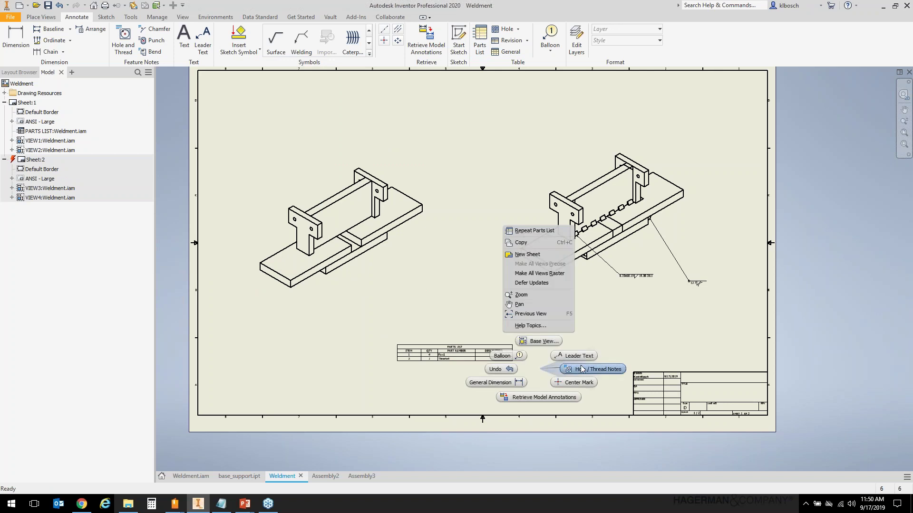
pyautogui.click(580, 362)
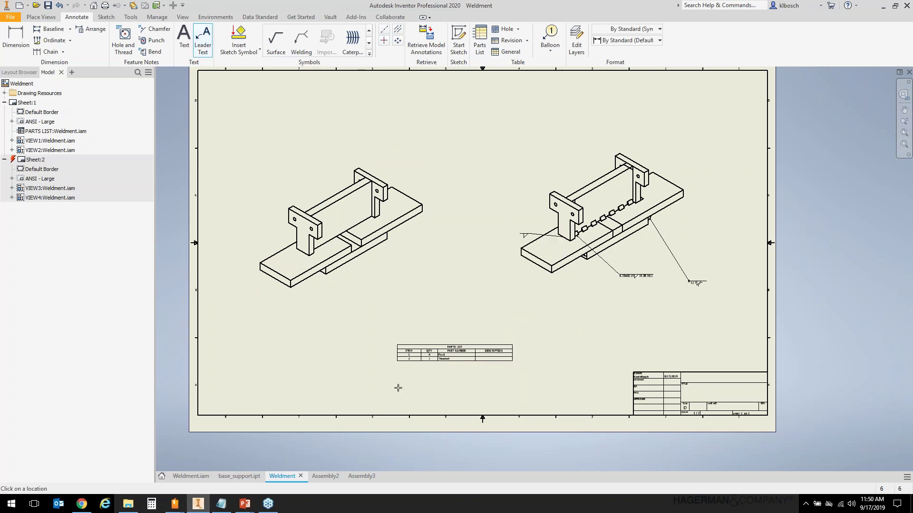
pyautogui.scroll(8, 451, 368)
pyautogui.scroll(-3, 410, 366)
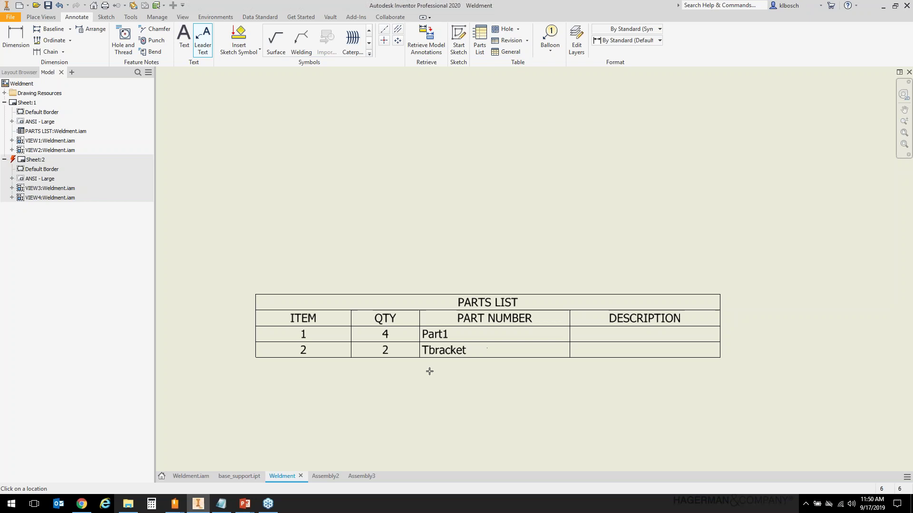
pyautogui.rightClick(447, 384)
pyautogui.click(417, 384)
# Check the parts list ITEM cells (Part1 qty 4, Tbracket qty 2) and close without changes.
pyautogui.click(398, 348)
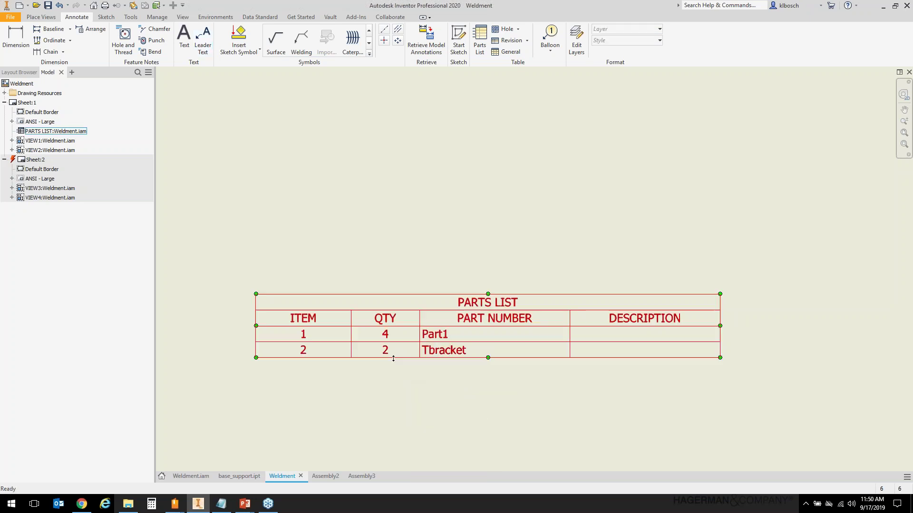
pyautogui.rightClick(396, 348)
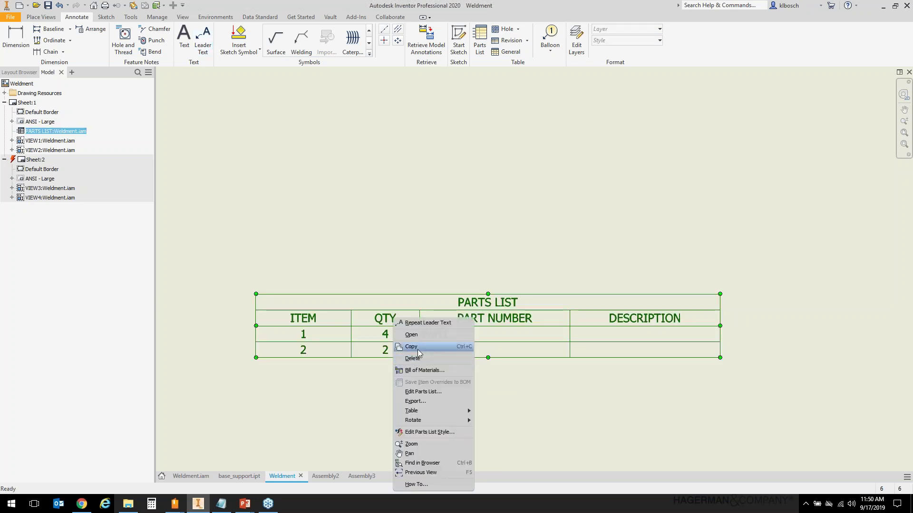
pyautogui.click(421, 394)
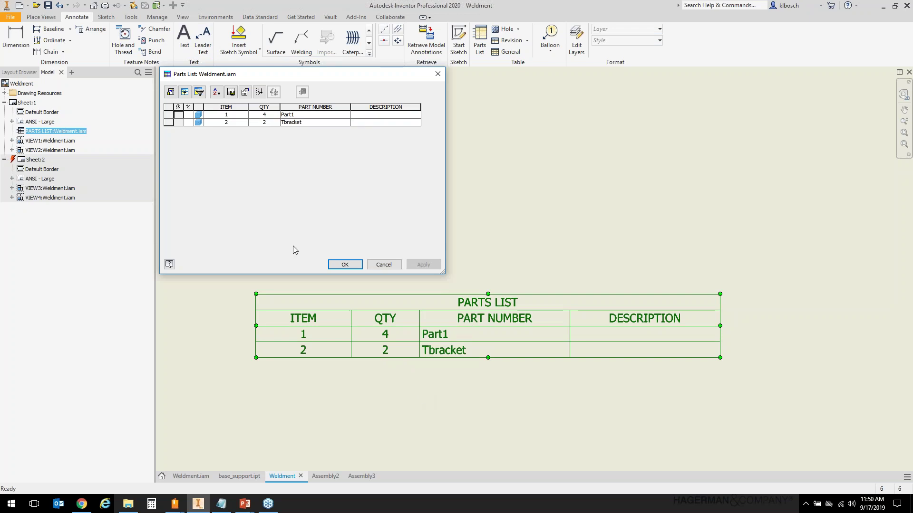
pyautogui.click(230, 122)
pyautogui.click(229, 124)
pyautogui.click(383, 264)
pyautogui.scroll(-5, 574, 347)
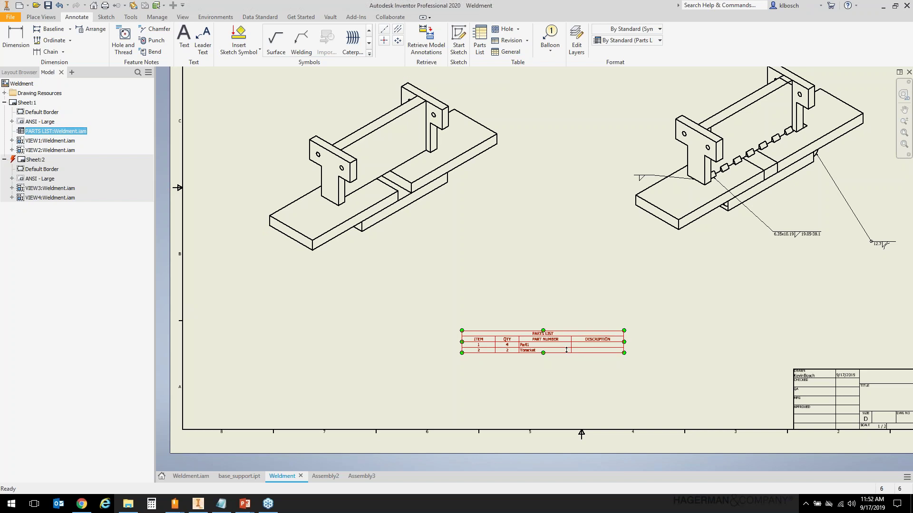
pyautogui.rightClick(565, 350)
pyautogui.press('Escape')
pyautogui.click(499, 197)
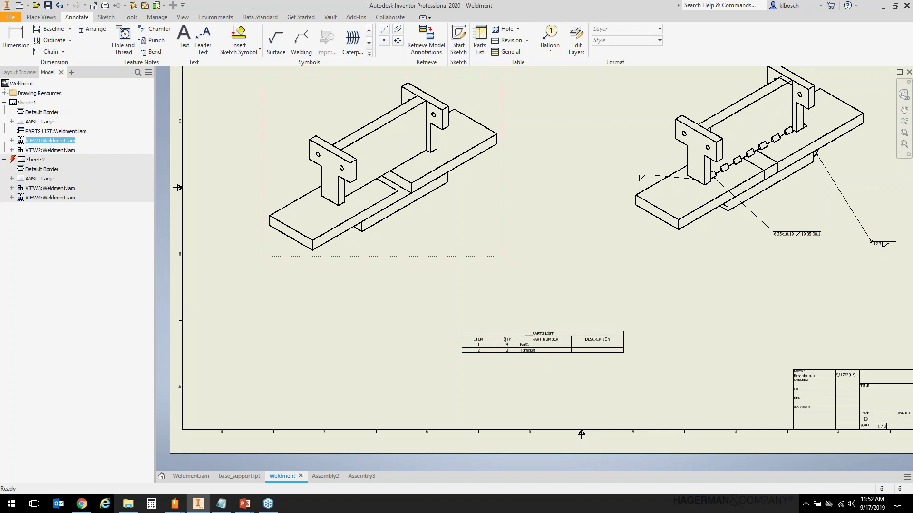
pyautogui.keyDown('ctrl'); pyautogui.click(760, 234); pyautogui.keyUp('ctrl')
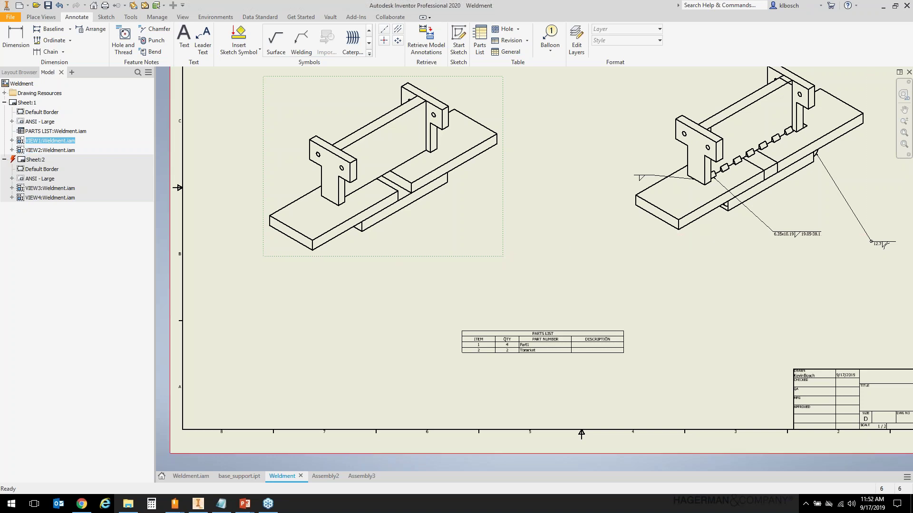
pyautogui.click(192, 477)
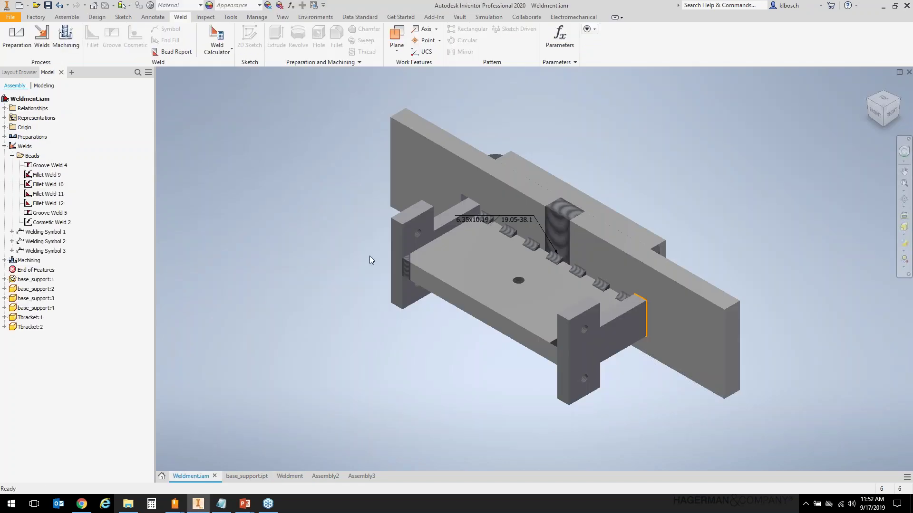
# Review the weld beads' project iProperties (Part Number Weldment, estimated cost $0.00) and Groove Weld 4's options.
pyautogui.click(512, 236)
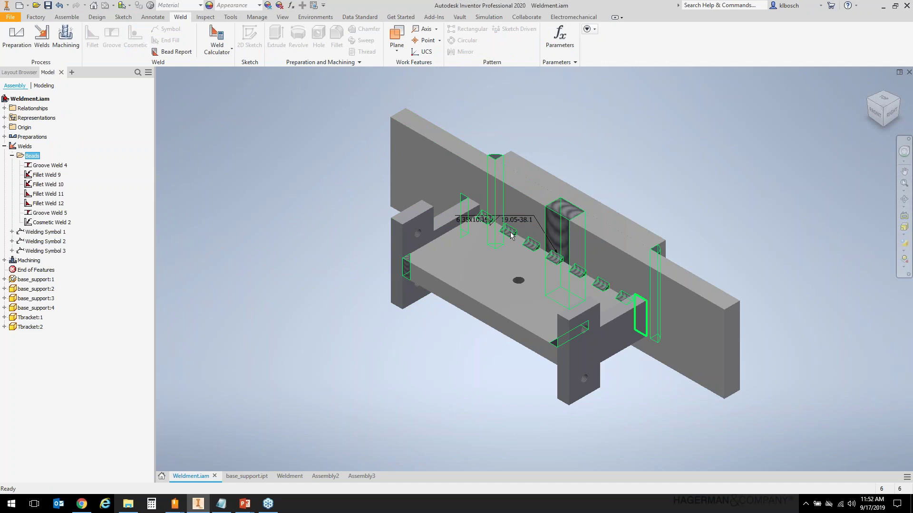
pyautogui.rightClick(512, 236)
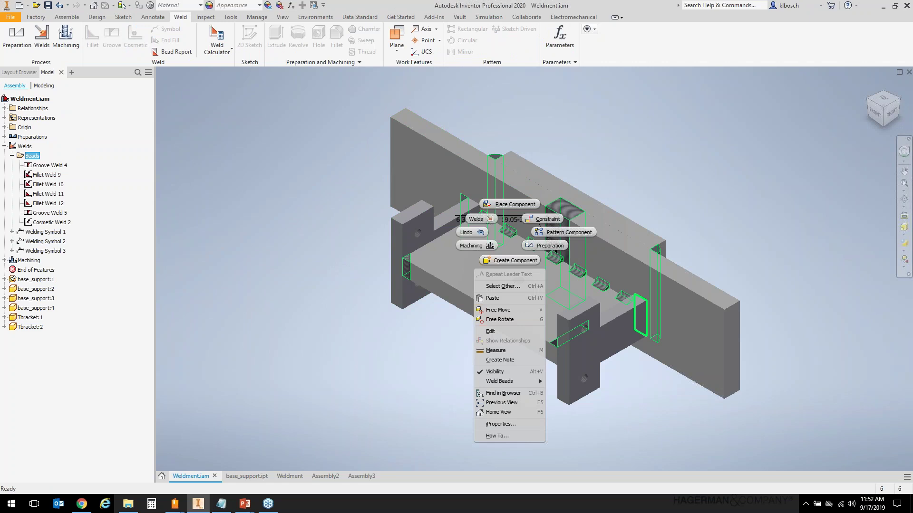
pyautogui.click(494, 424)
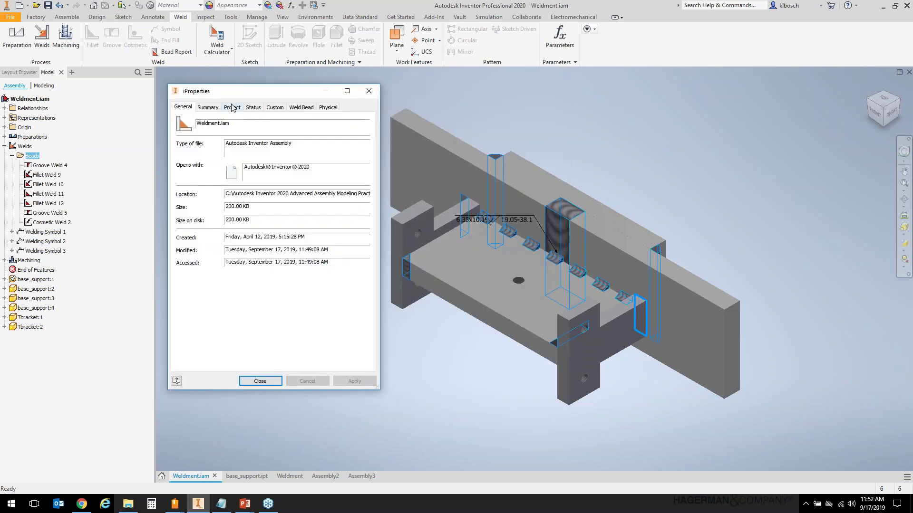
pyautogui.click(232, 108)
pyautogui.moveTo(260, 267); pyautogui.dragTo(241, 267)
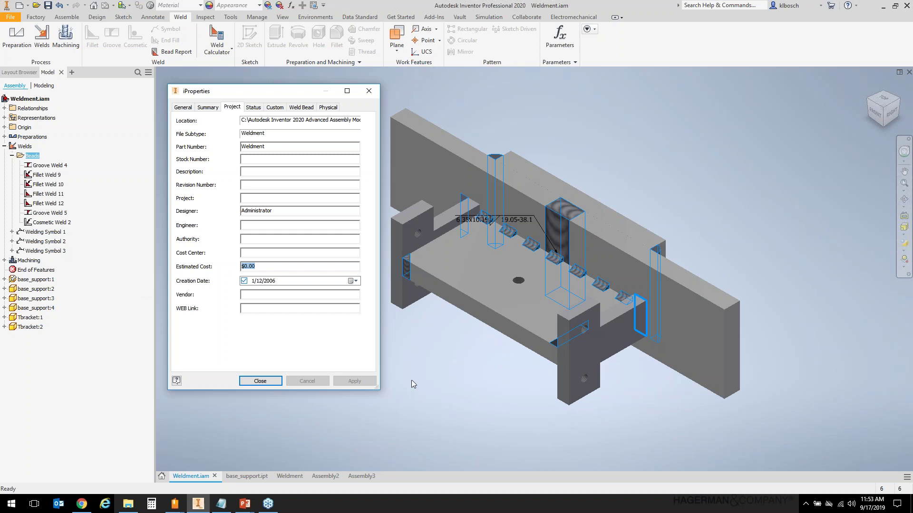
pyautogui.click(260, 381)
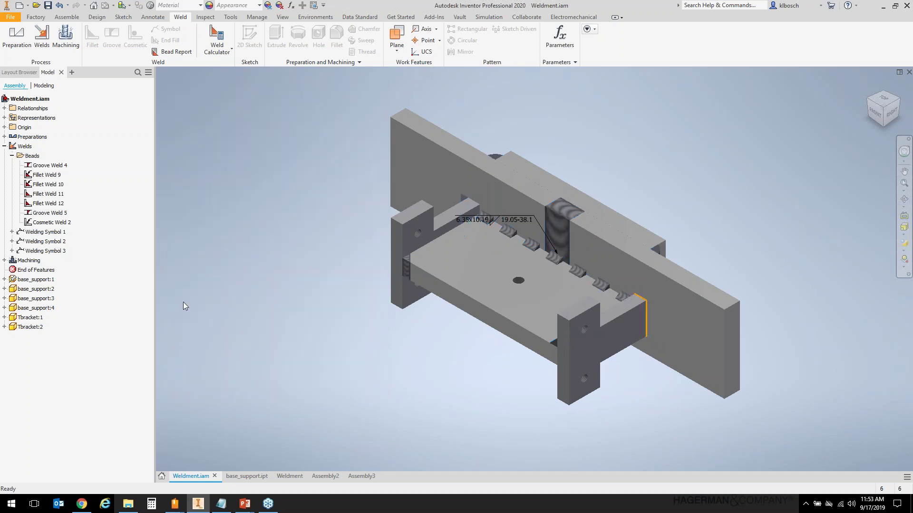
pyautogui.rightClick(47, 166)
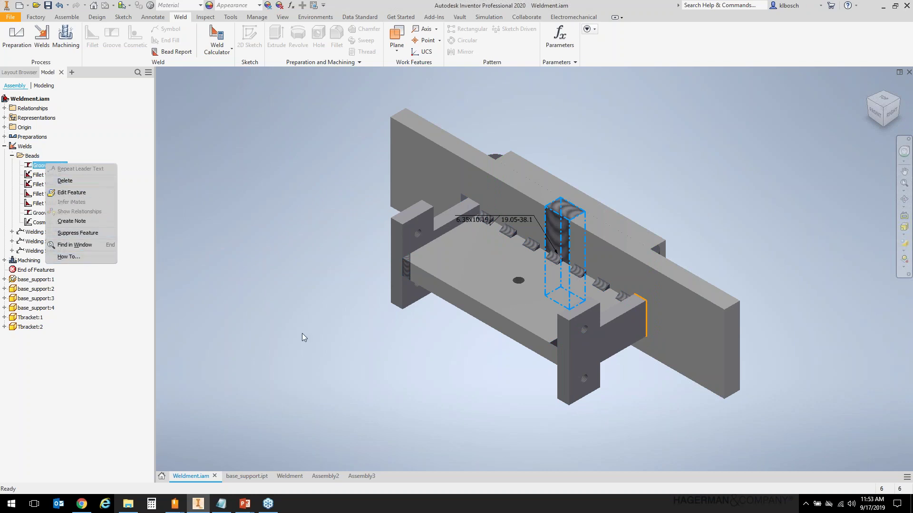
pyautogui.press('Escape')
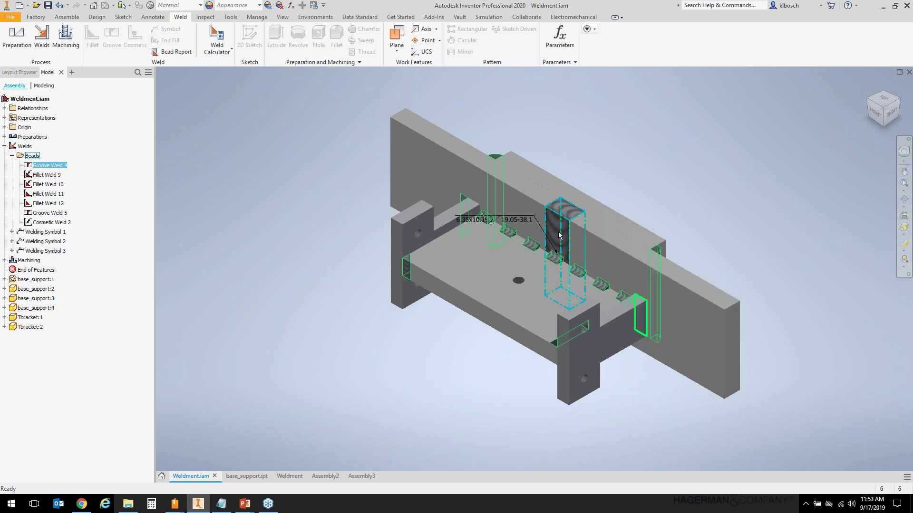